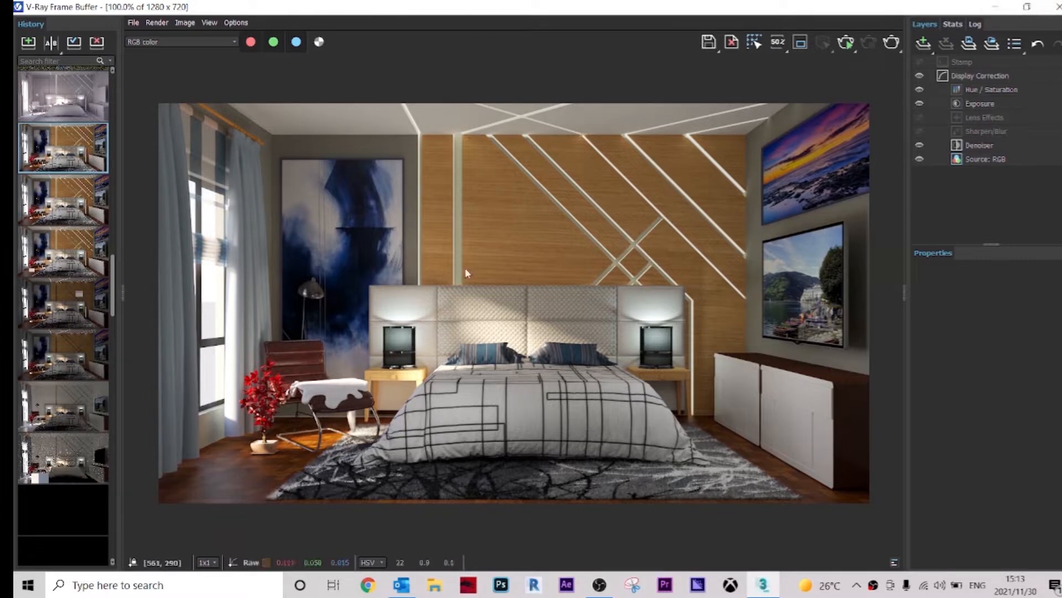
Step: Close the frame buffer, switch to a top view, and delete the VRayLight049 sphere light near the camera
{"action": "left_click", "coordinate": [1057, 8]}
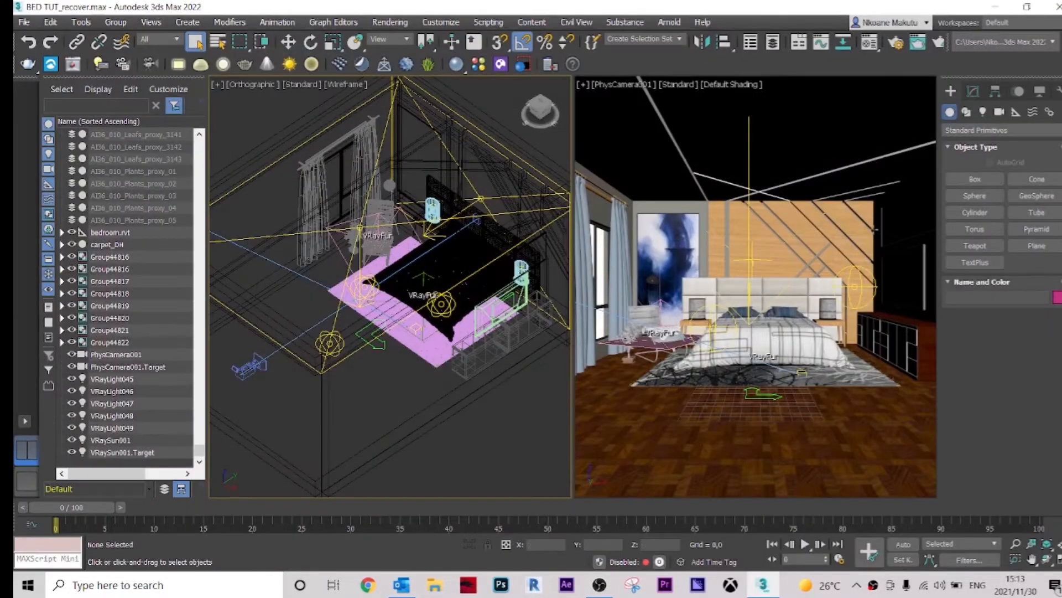
{"action": "middle_click_drag", "start_coordinate": [483, 433], "coordinate": [488, 416]}
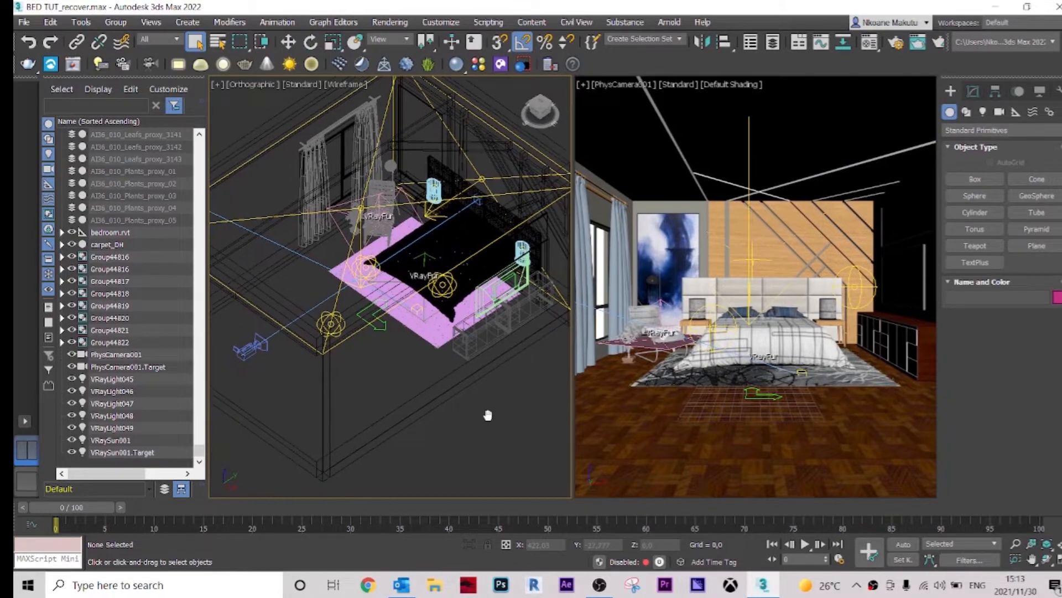
{"action": "key", "text": "t"}
{"action": "scroll", "coordinate": [502, 331], "scroll_direction": "down", "scroll_amount": 3}
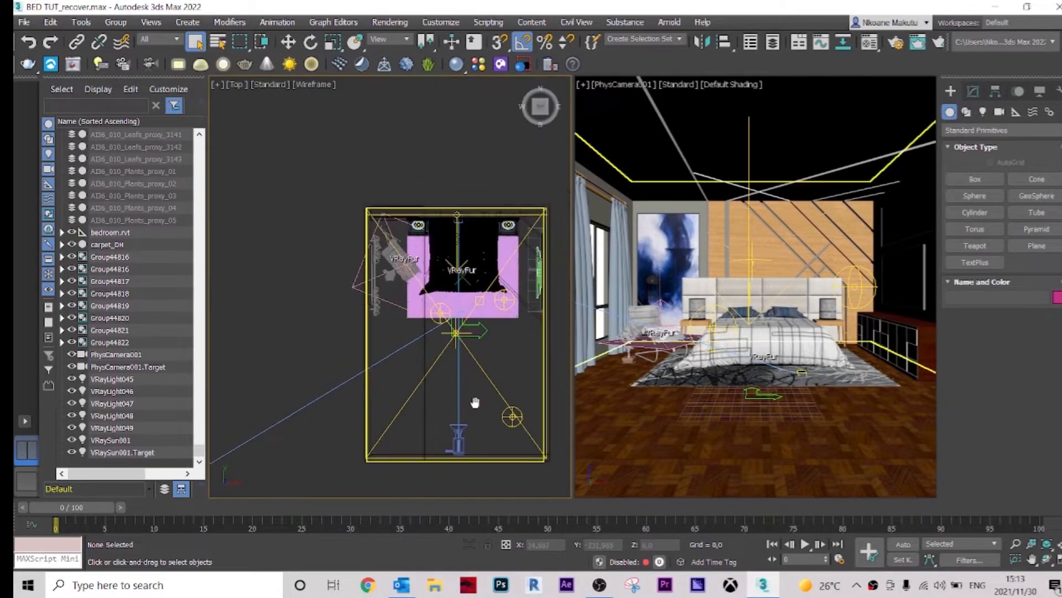
{"action": "middle_click_drag", "start_coordinate": [506, 384], "coordinate": [485, 379]}
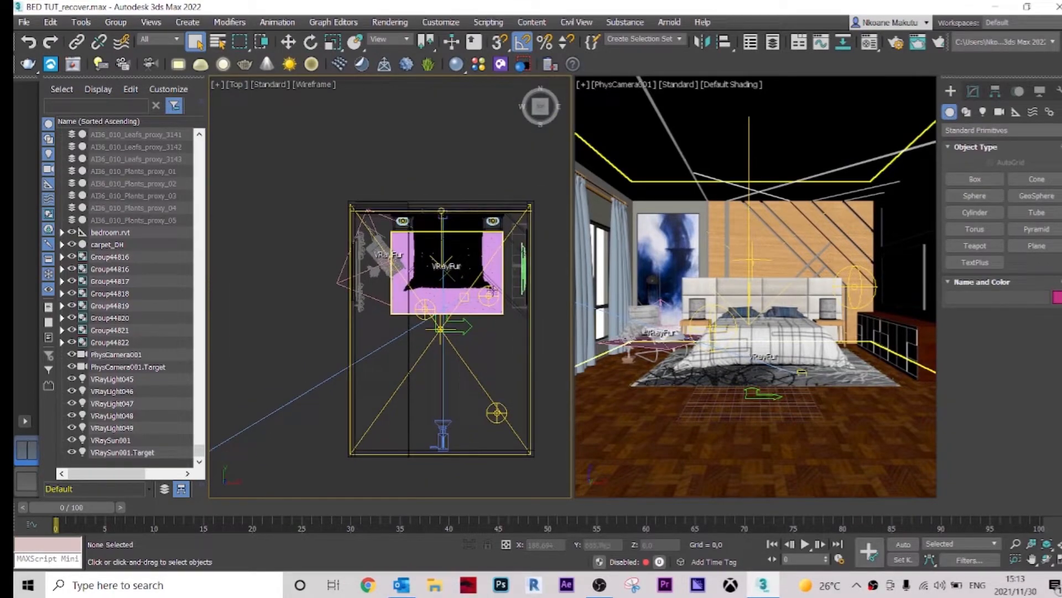
{"action": "scroll", "coordinate": [491, 358], "scroll_direction": "up", "scroll_amount": 4}
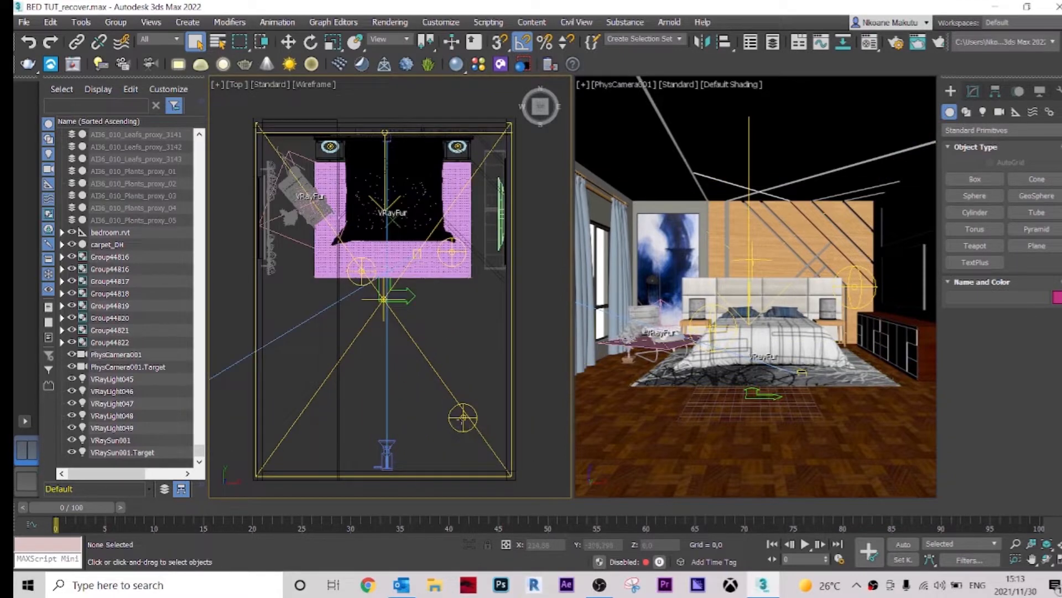
{"action": "left_click", "coordinate": [463, 423]}
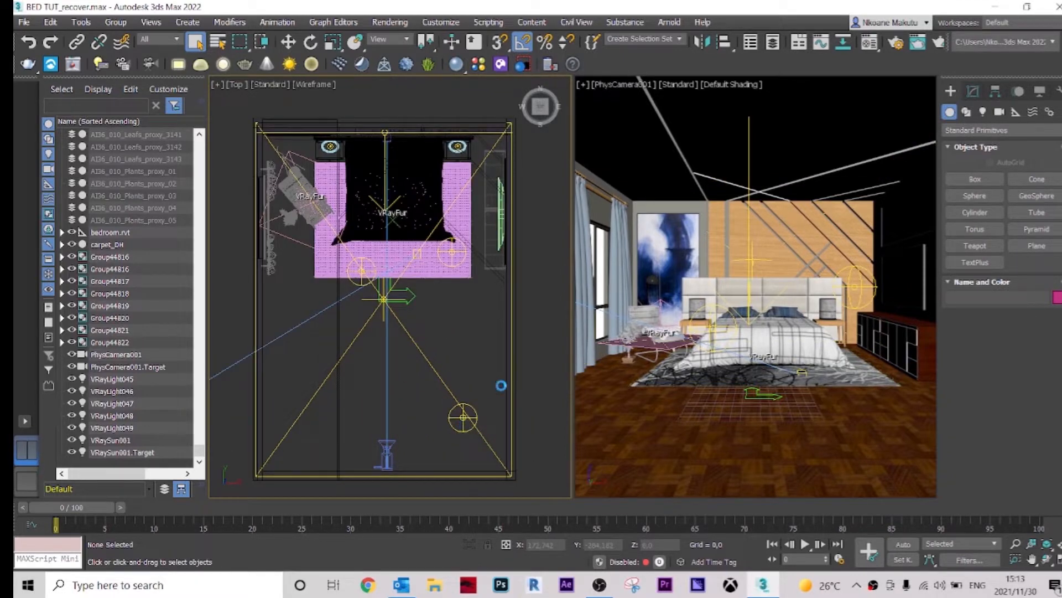
{"action": "left_click", "coordinate": [464, 426]}
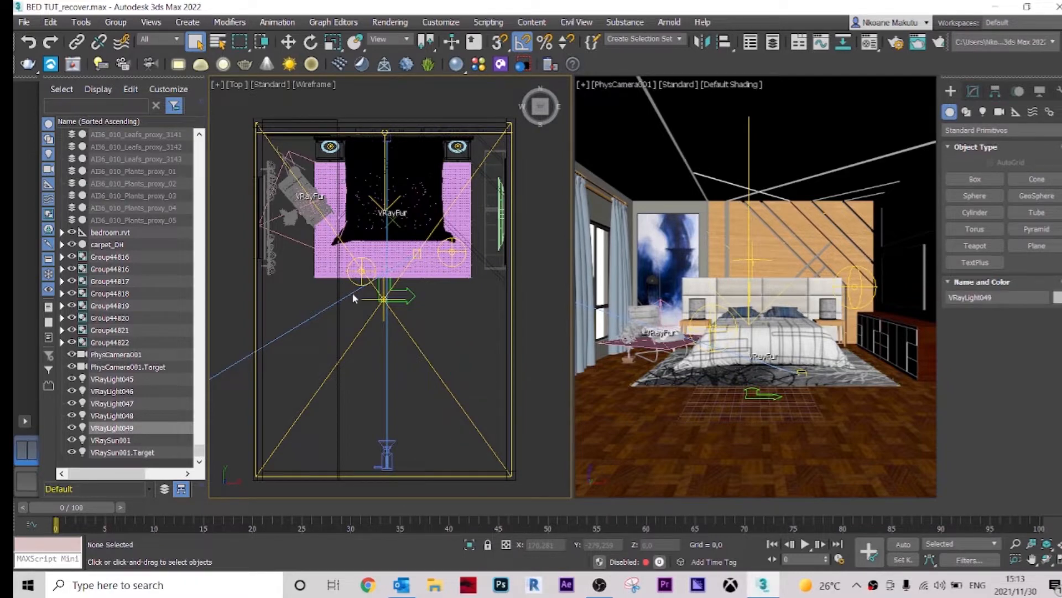
Step: Delete the VRayLight046 sphere light at the bed's front-left corner
{"action": "scroll", "coordinate": [352, 292], "scroll_direction": "up", "scroll_amount": 2}
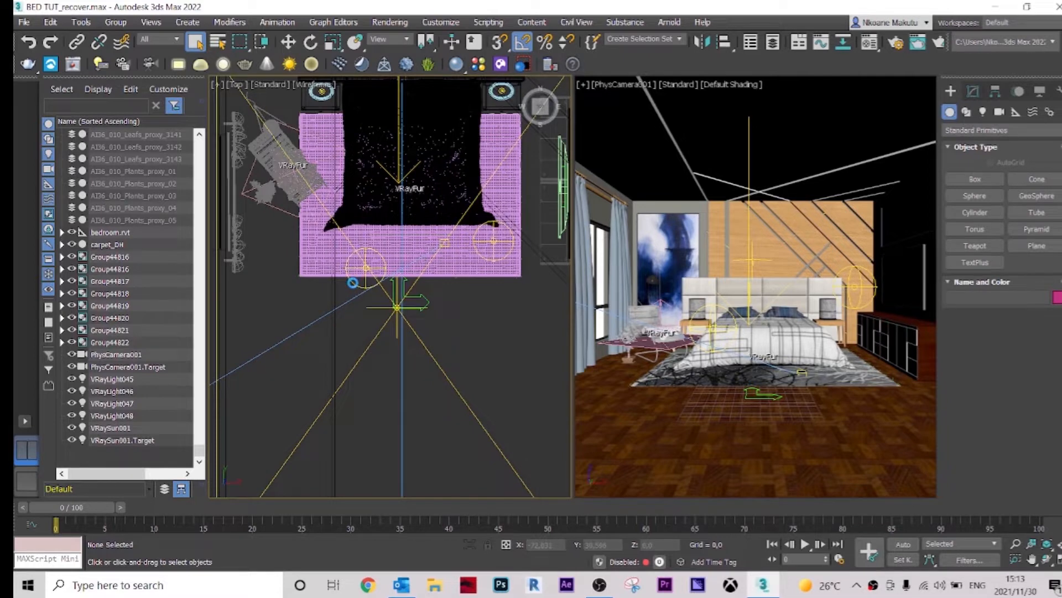
{"action": "left_click", "coordinate": [352, 283]}
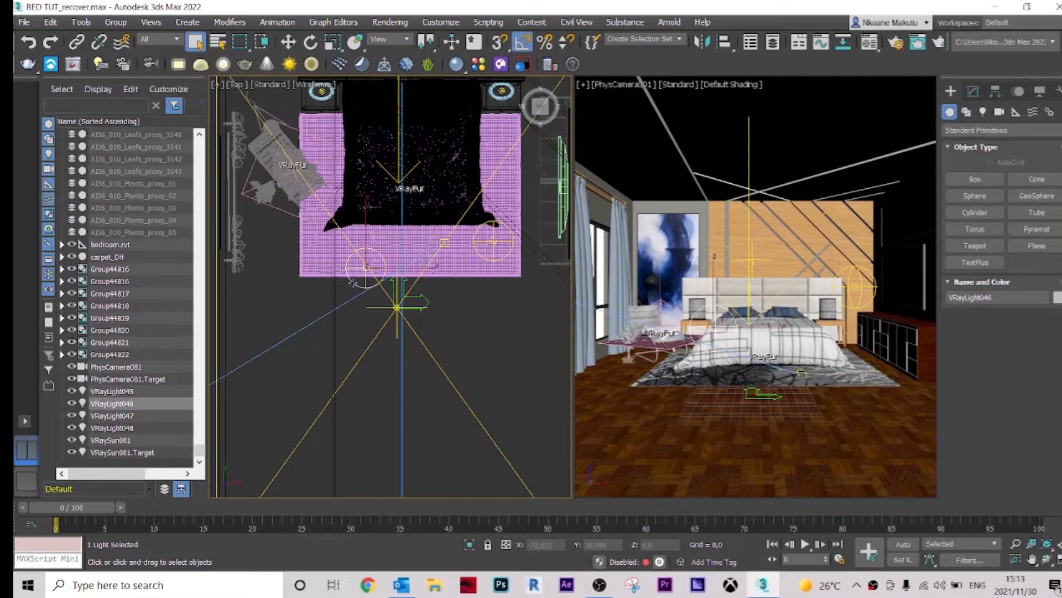
{"action": "key", "text": "Delete"}
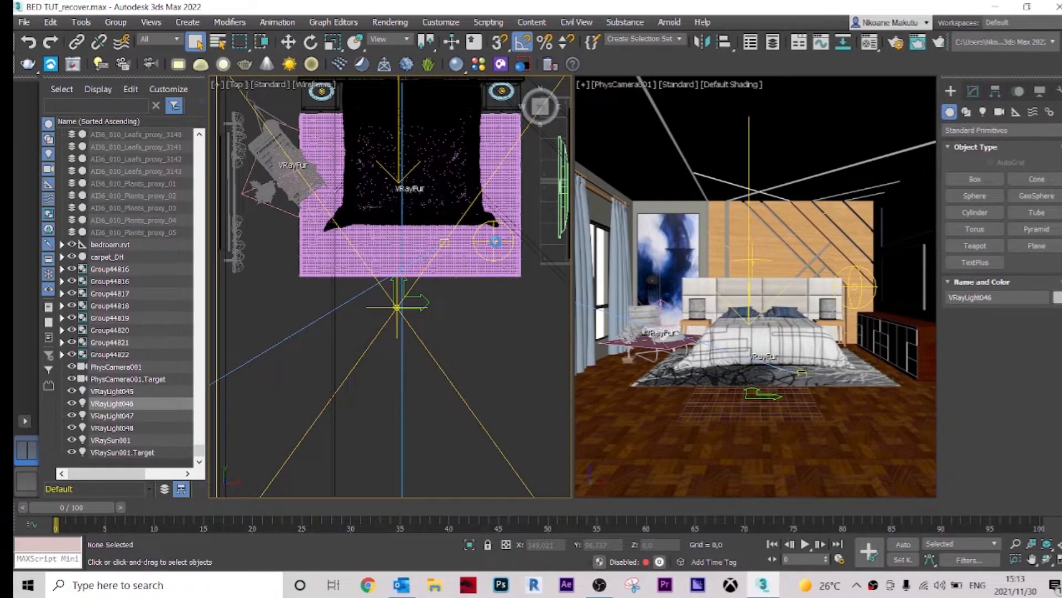
Step: Delete the VRayLight045 sphere light at the bed's front-right corner
{"action": "scroll", "coordinate": [495, 241], "scroll_direction": "up", "scroll_amount": 2}
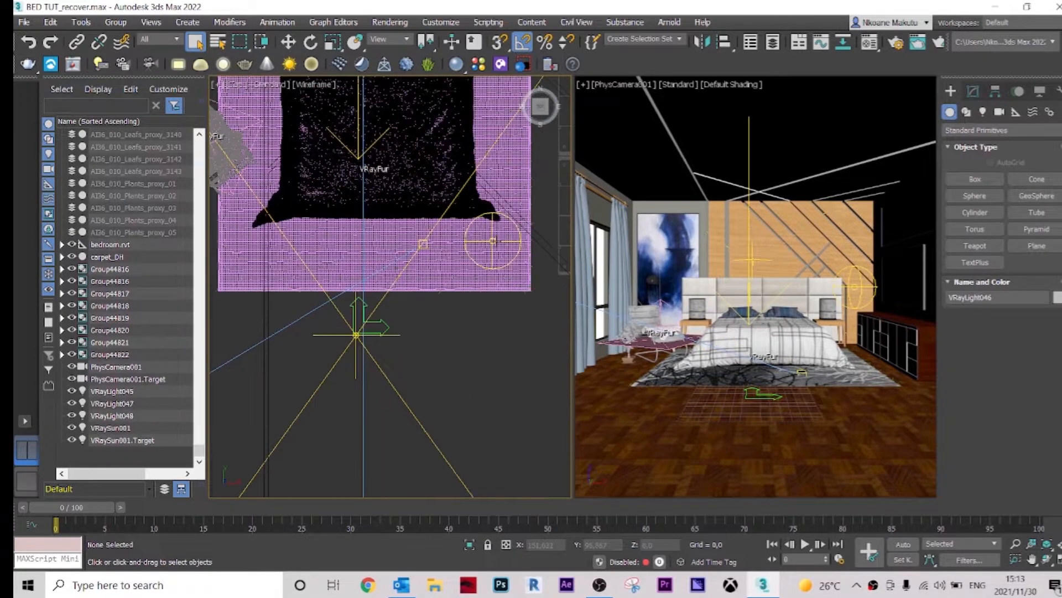
{"action": "left_click", "coordinate": [492, 241]}
{"action": "key", "text": "Delete"}
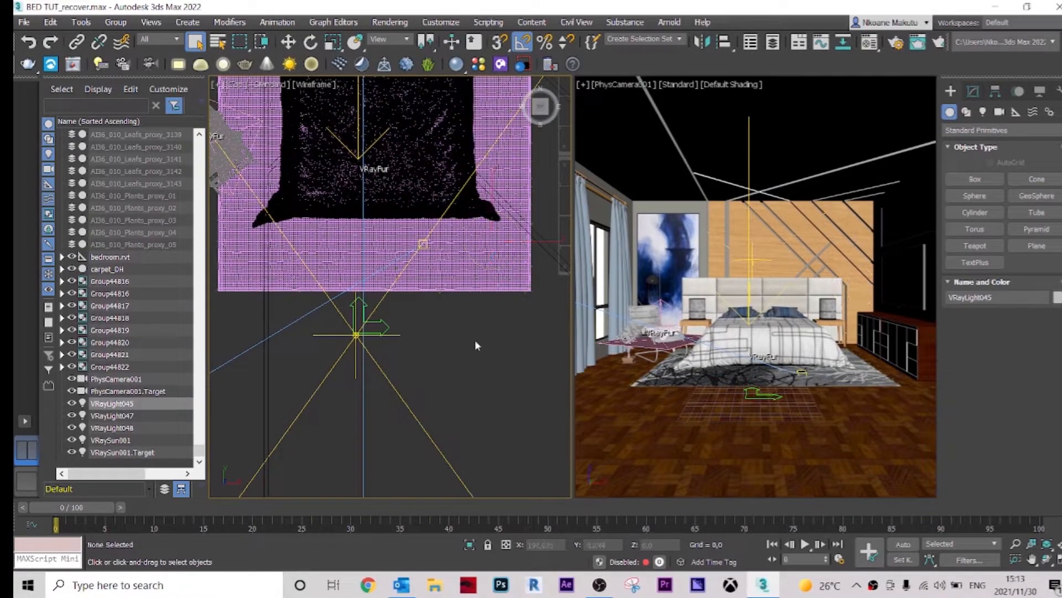
Step: Start V-Ray Viewport IPR shading in the camera viewport
{"action": "scroll", "coordinate": [448, 341], "scroll_direction": "down", "scroll_amount": 2}
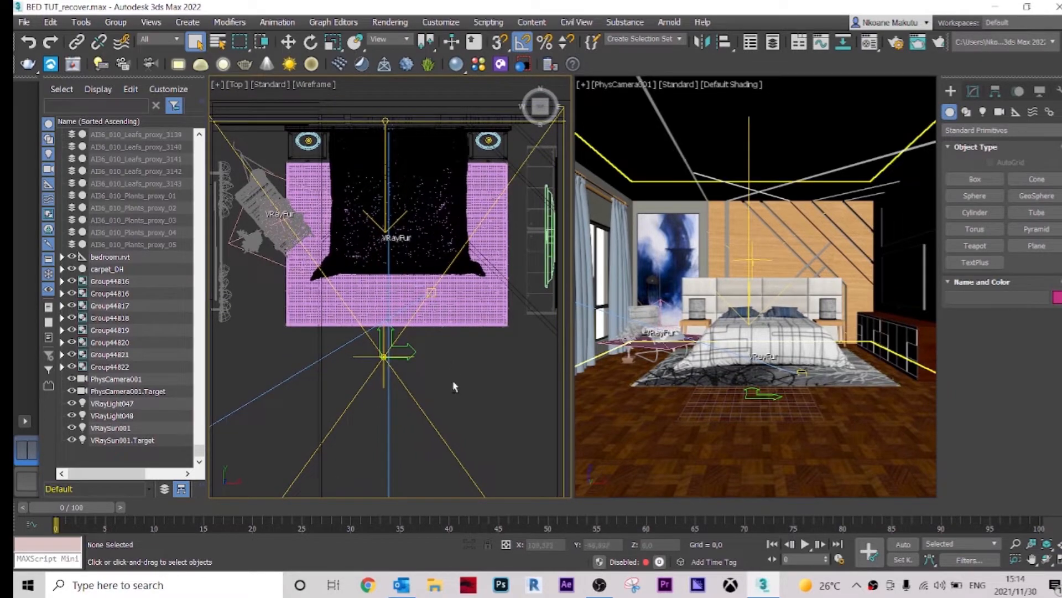
{"action": "middle_click_drag", "start_coordinate": [453, 384], "coordinate": [381, 402], "text": "alt"}
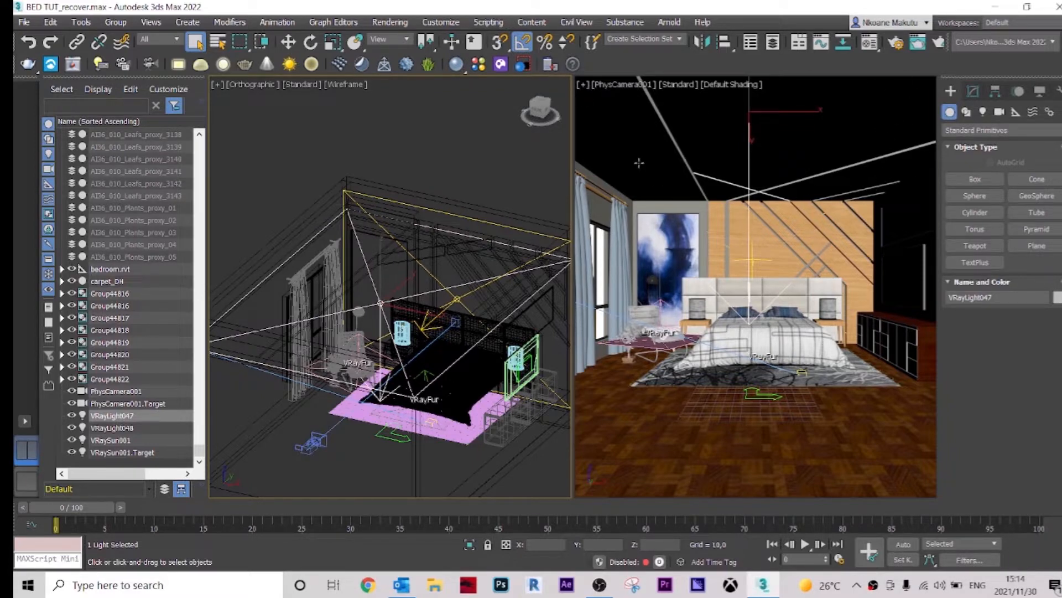
{"action": "left_click", "coordinate": [682, 88]}
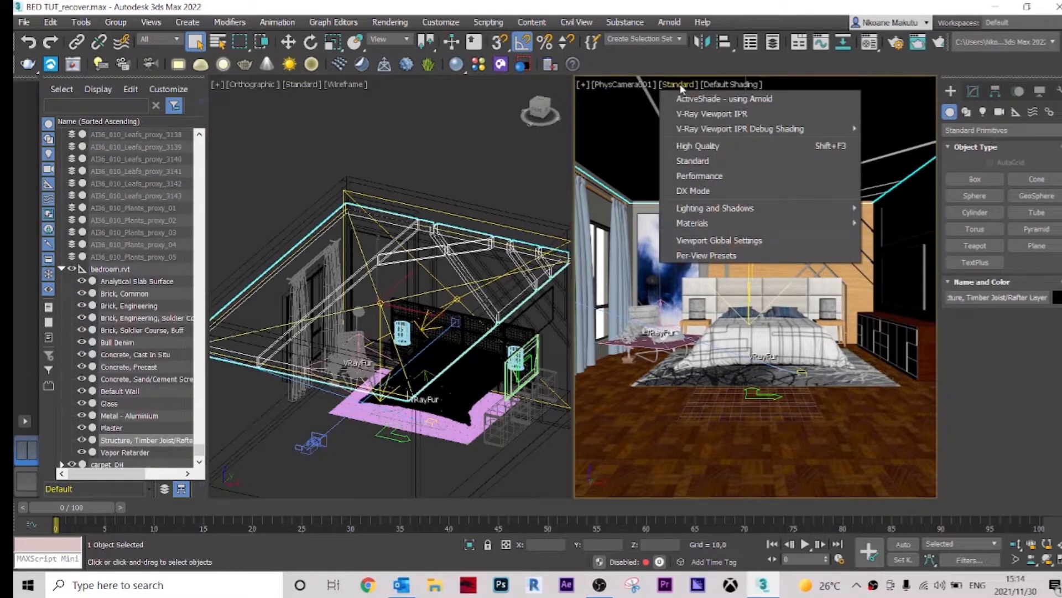
{"action": "left_click", "coordinate": [719, 114]}
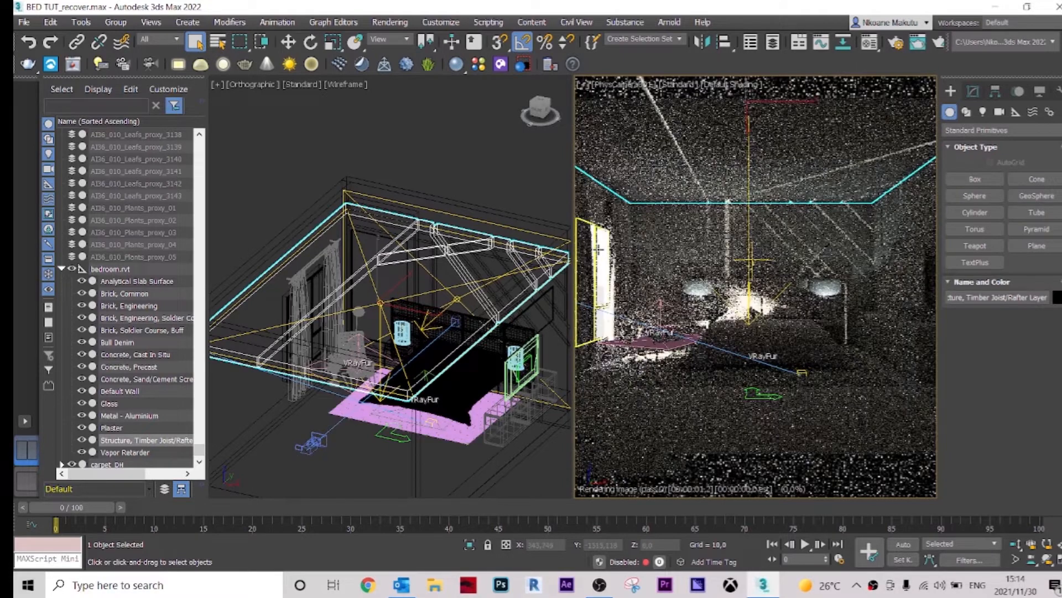
{"action": "scroll", "coordinate": [321, 324], "scroll_direction": "down", "scroll_amount": 4}
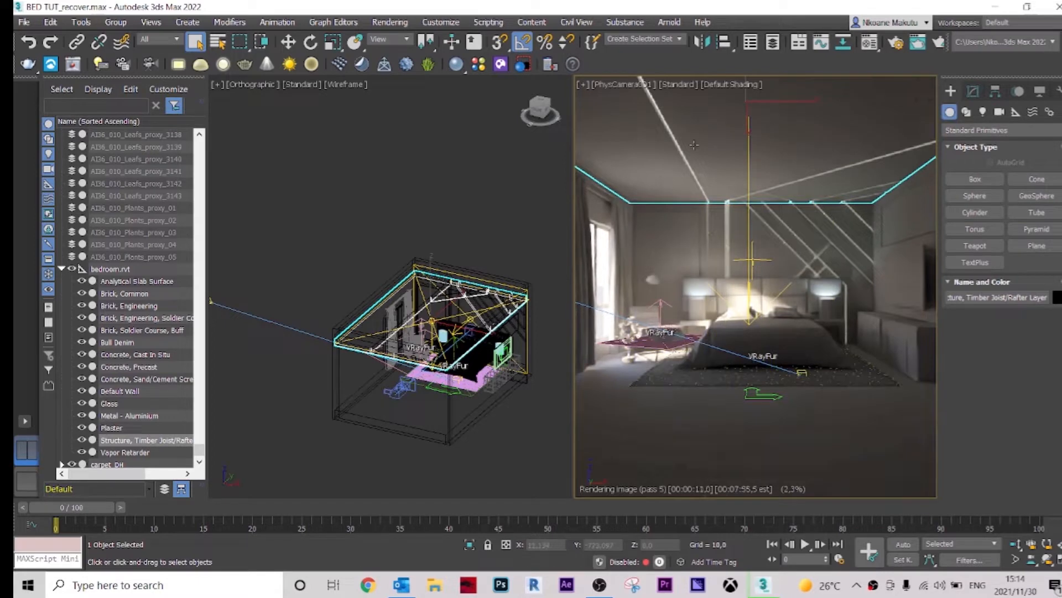
{"action": "left_click", "coordinate": [486, 215]}
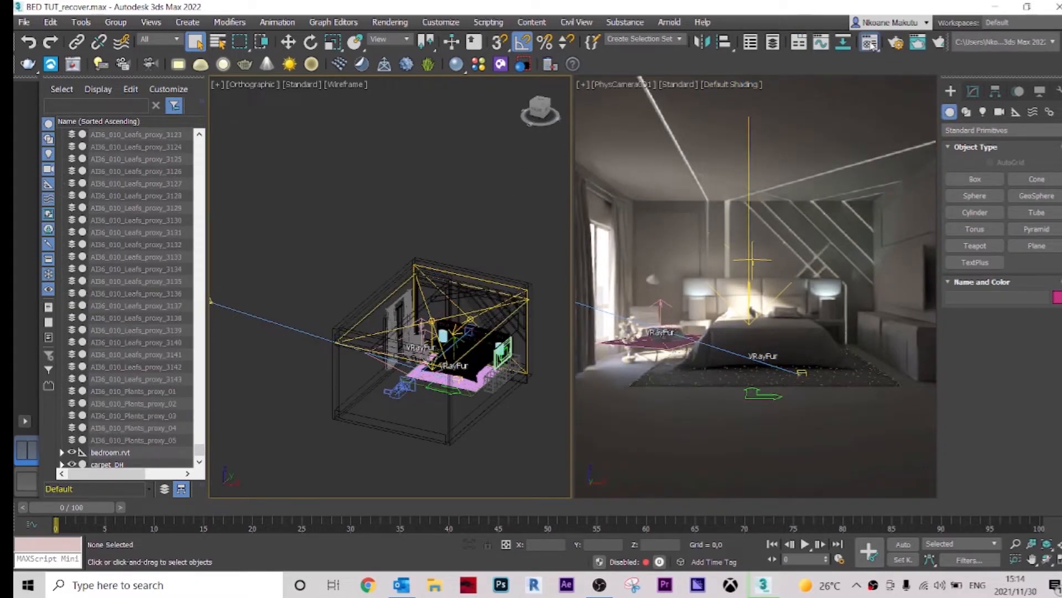
Step: Open Render Setup and turn off Override mtl in the V-Ray Global switches
{"action": "left_click", "coordinate": [870, 43]}
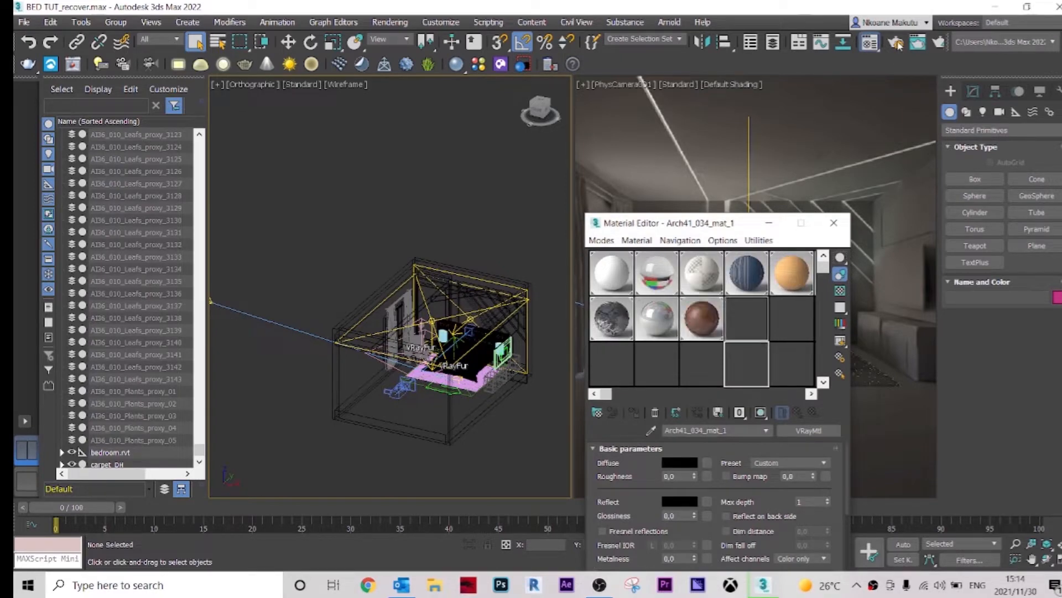
{"action": "left_click", "coordinate": [897, 43]}
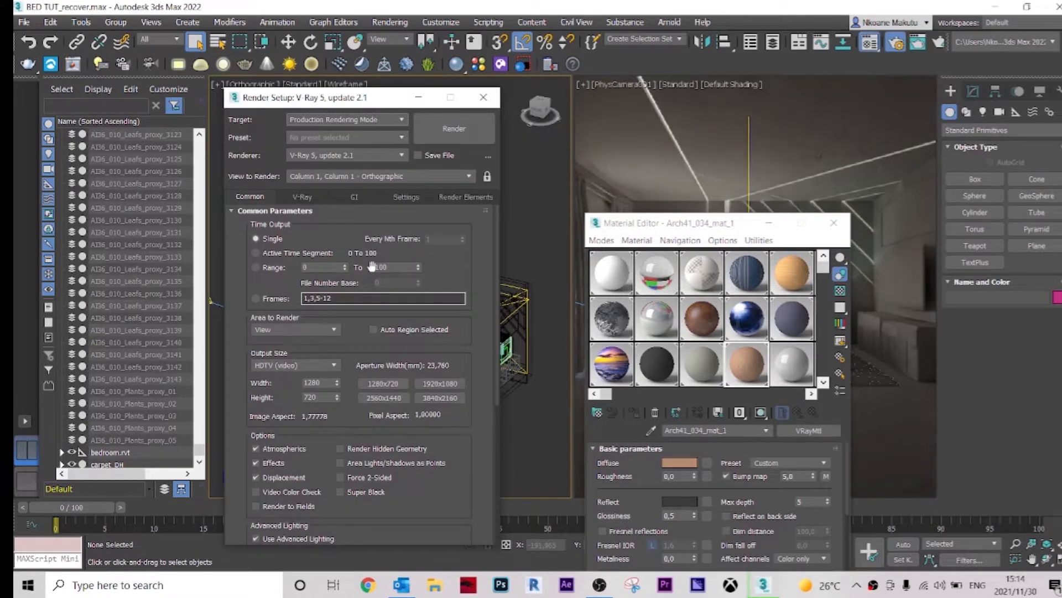
{"action": "left_click", "coordinate": [302, 197]}
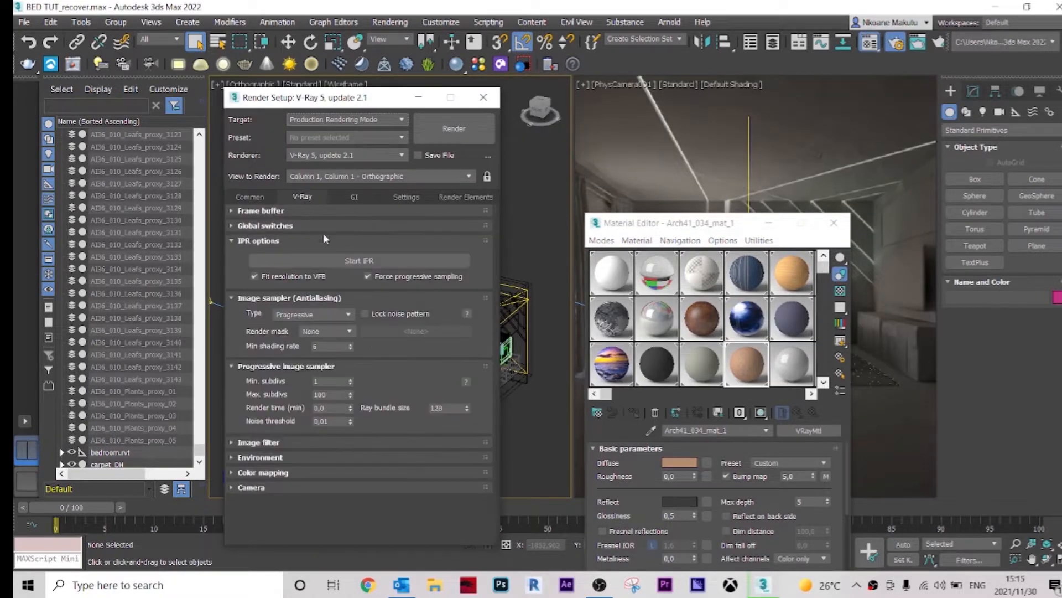
{"action": "left_click", "coordinate": [292, 226]}
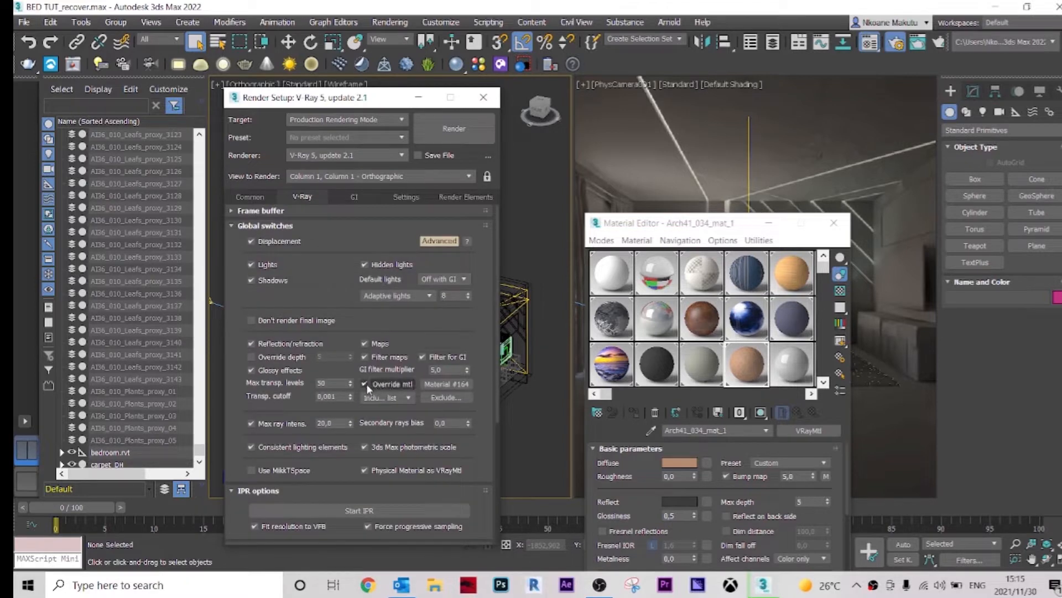
{"action": "left_click", "coordinate": [364, 383]}
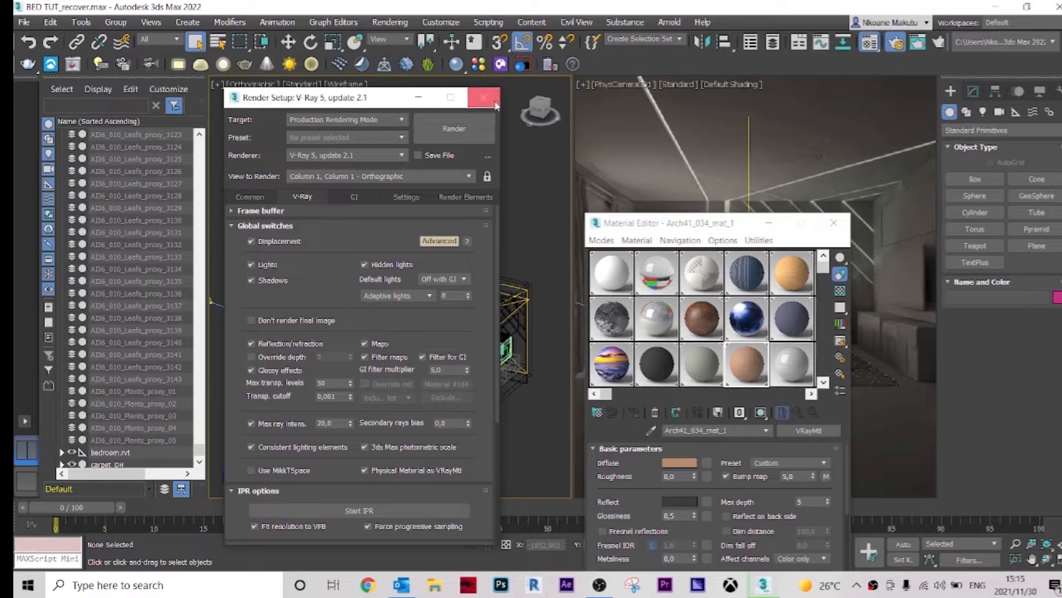
{"action": "key", "text": "F10"}
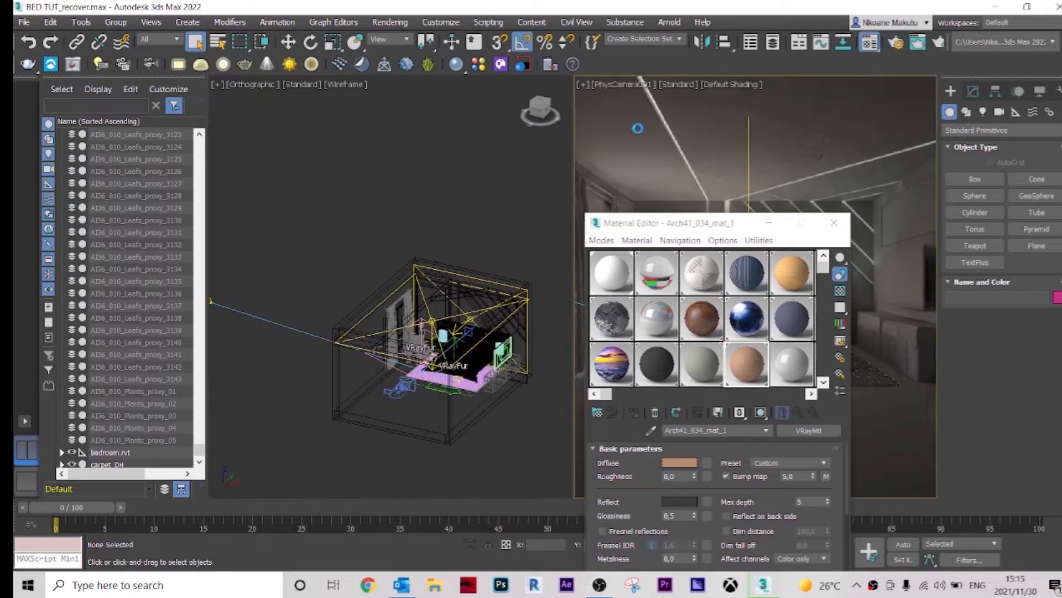
Step: Close the material editor and restart V-Ray Viewport IPR in the camera viewport
{"action": "left_click", "coordinate": [695, 206]}
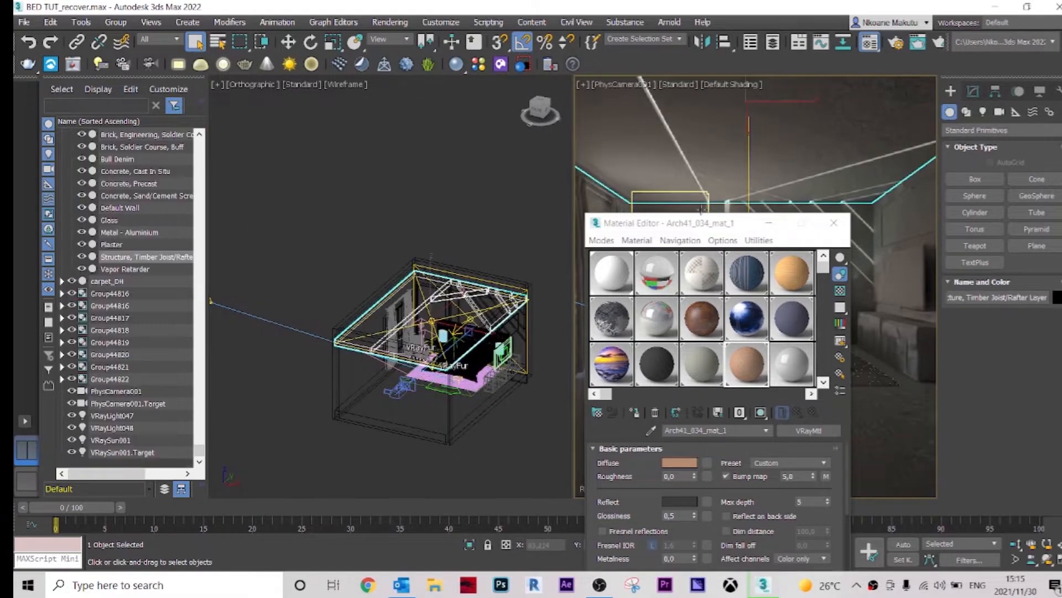
{"action": "left_click", "coordinate": [834, 222]}
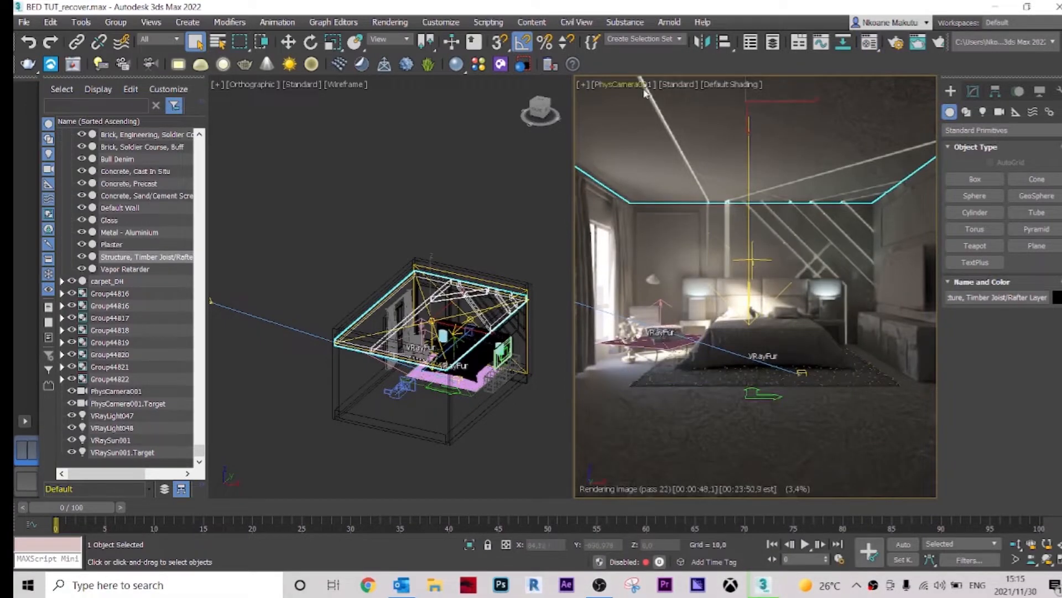
{"action": "left_click", "coordinate": [685, 86]}
{"action": "left_click", "coordinate": [703, 115]}
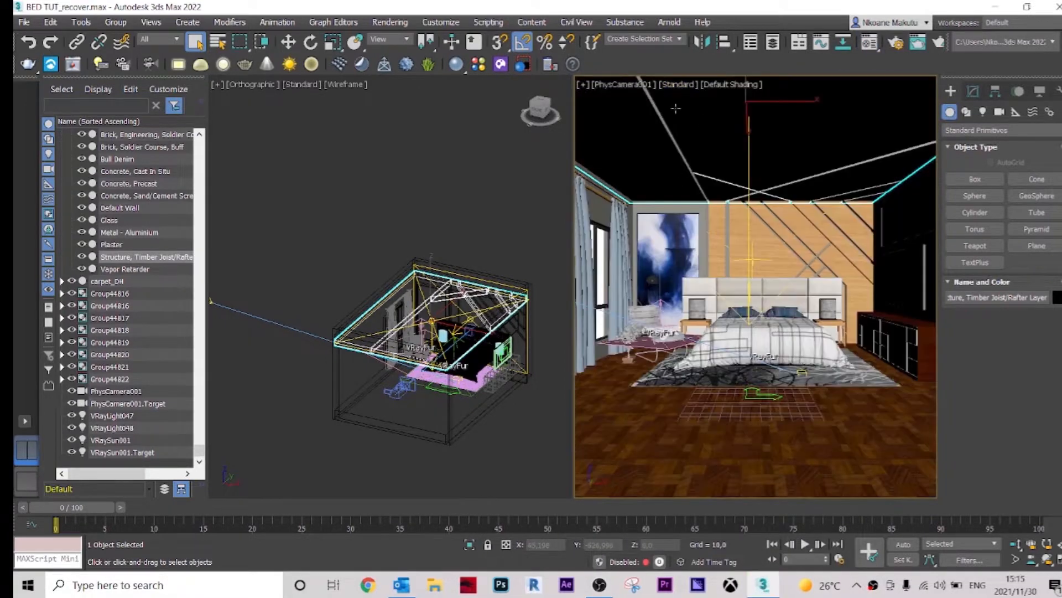
{"action": "left_click", "coordinate": [686, 85]}
{"action": "left_click", "coordinate": [711, 113]}
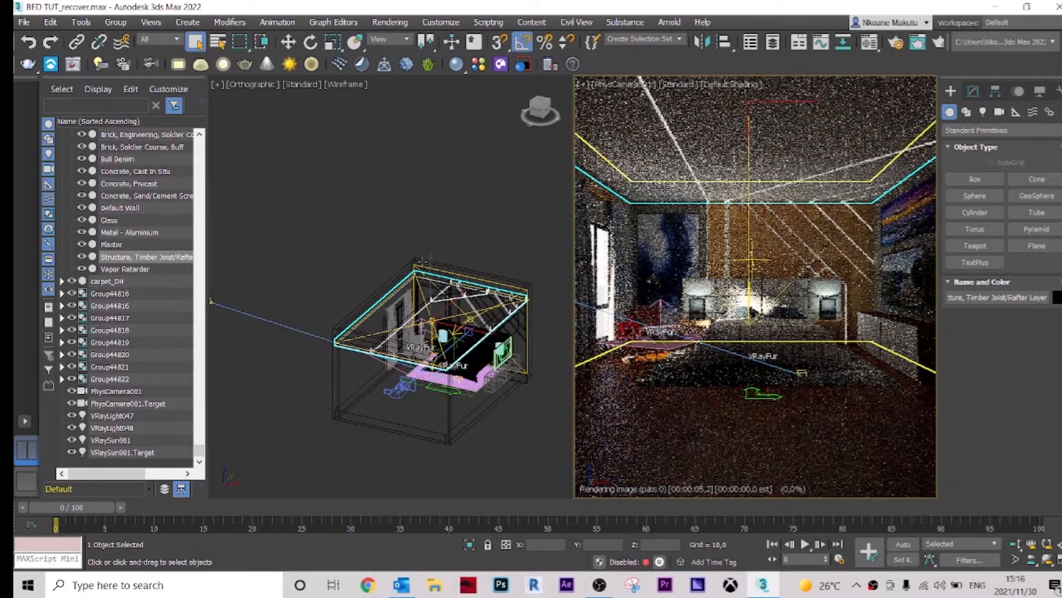
Step: Select the VRaySun001 and disable it in its Sun Parameters
{"action": "middle_click_drag", "start_coordinate": [411, 259], "coordinate": [418, 257]}
{"action": "scroll", "coordinate": [332, 288], "scroll_direction": "down", "scroll_amount": 3}
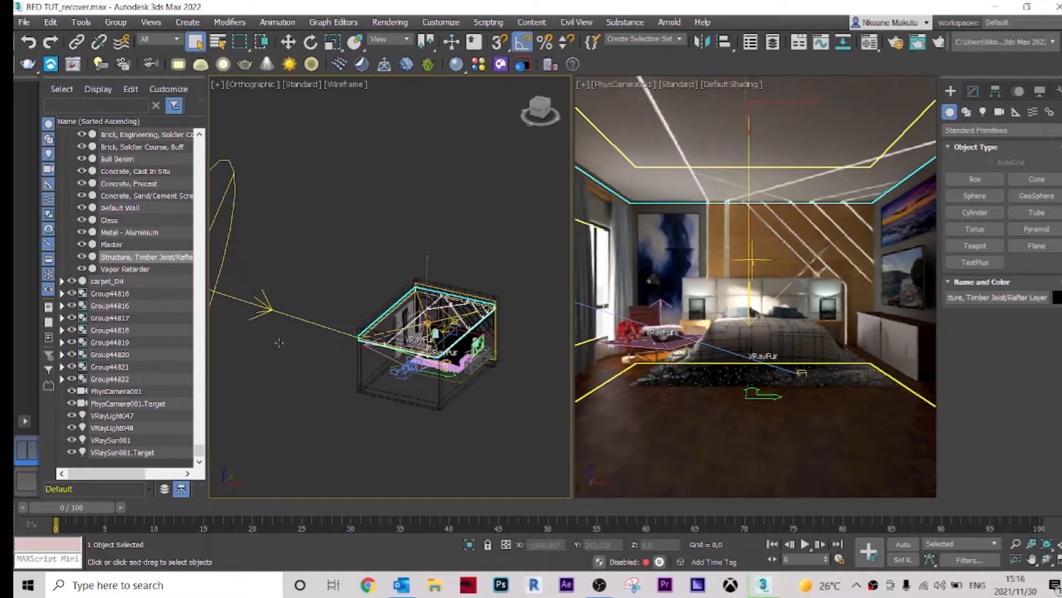
{"action": "left_click", "coordinate": [276, 317]}
{"action": "middle_click_drag", "start_coordinate": [290, 372], "coordinate": [350, 386]}
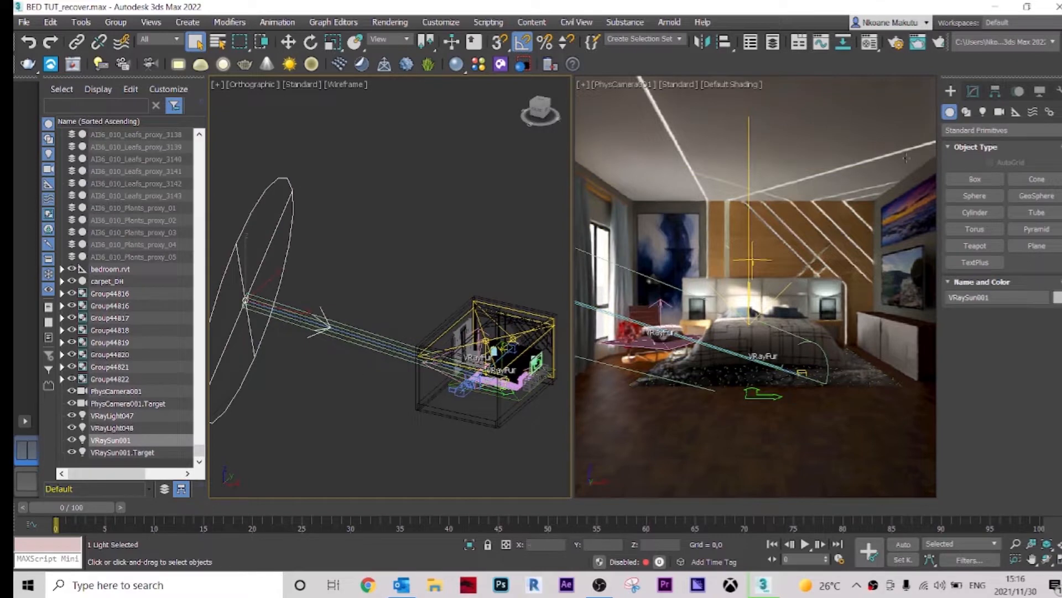
{"action": "left_click", "coordinate": [973, 91]}
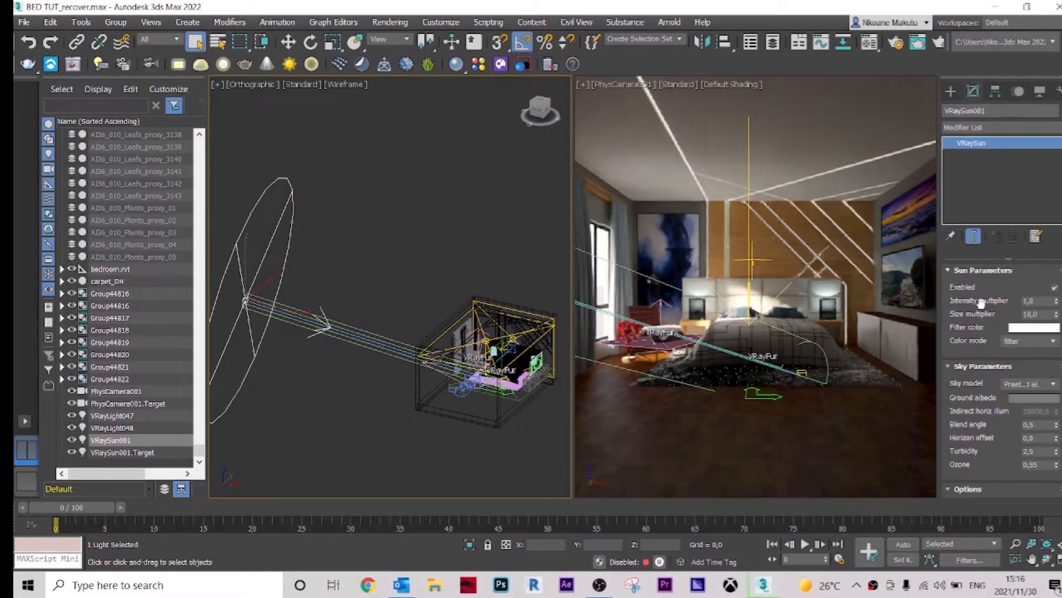
{"action": "left_click", "coordinate": [1054, 287]}
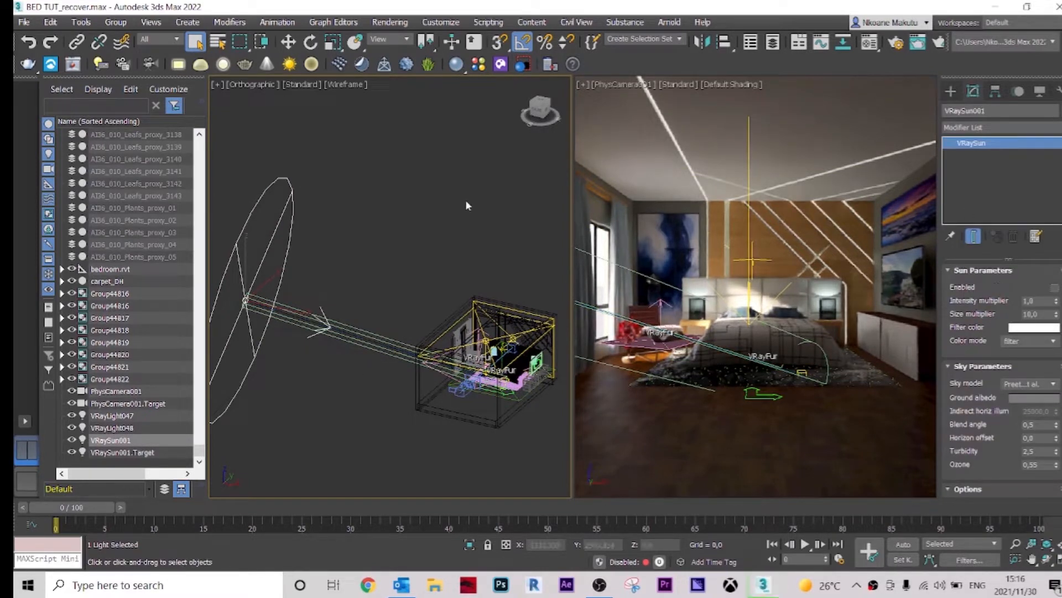
{"action": "left_click", "coordinate": [657, 166]}
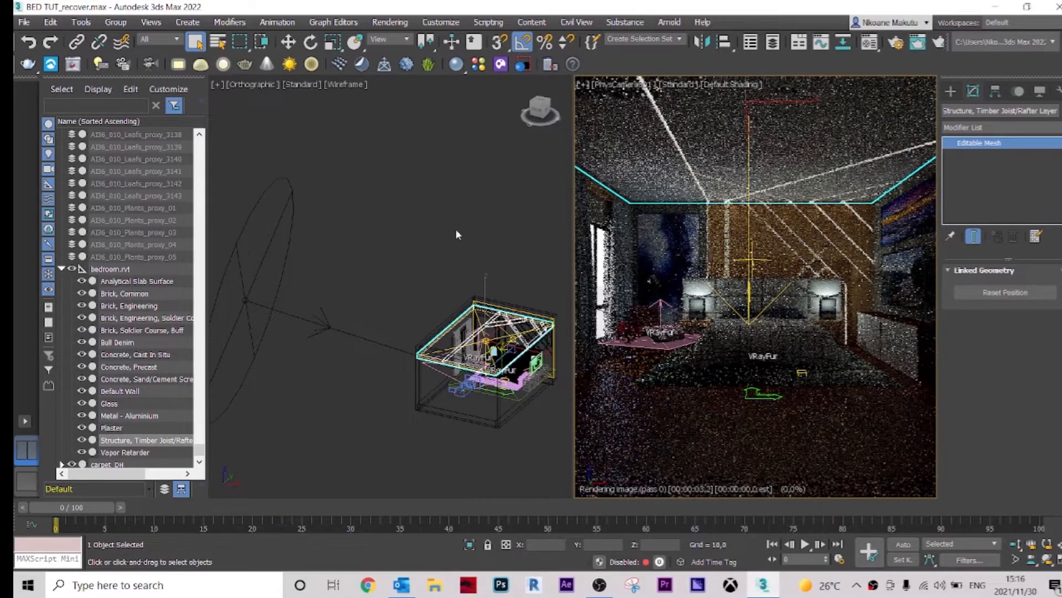
{"action": "left_click", "coordinate": [451, 205]}
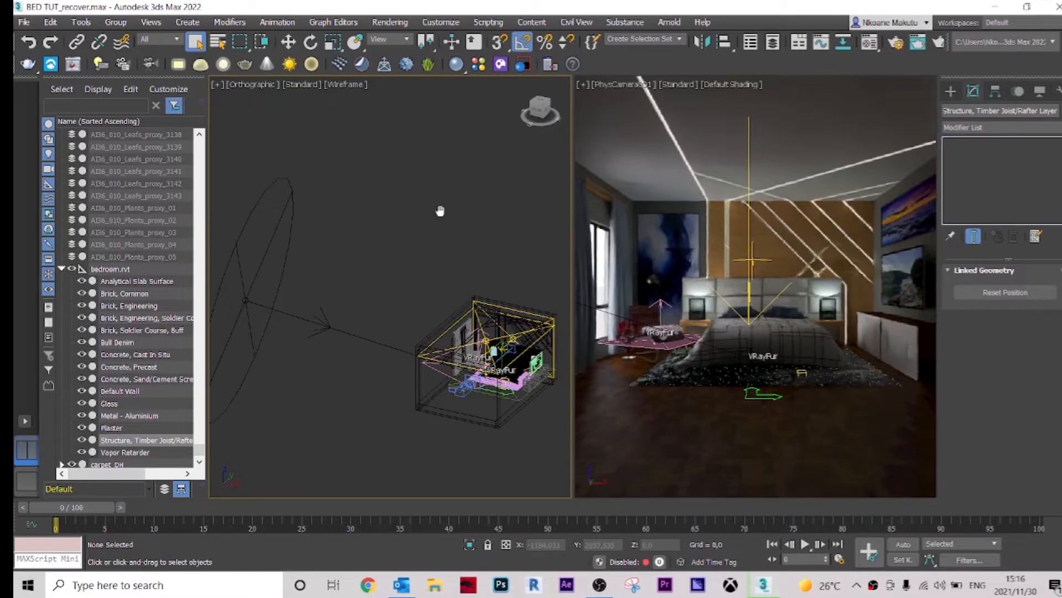
{"action": "middle_click_drag", "start_coordinate": [440, 211], "coordinate": [402, 166]}
{"action": "middle_click_drag", "start_coordinate": [443, 208], "coordinate": [423, 172]}
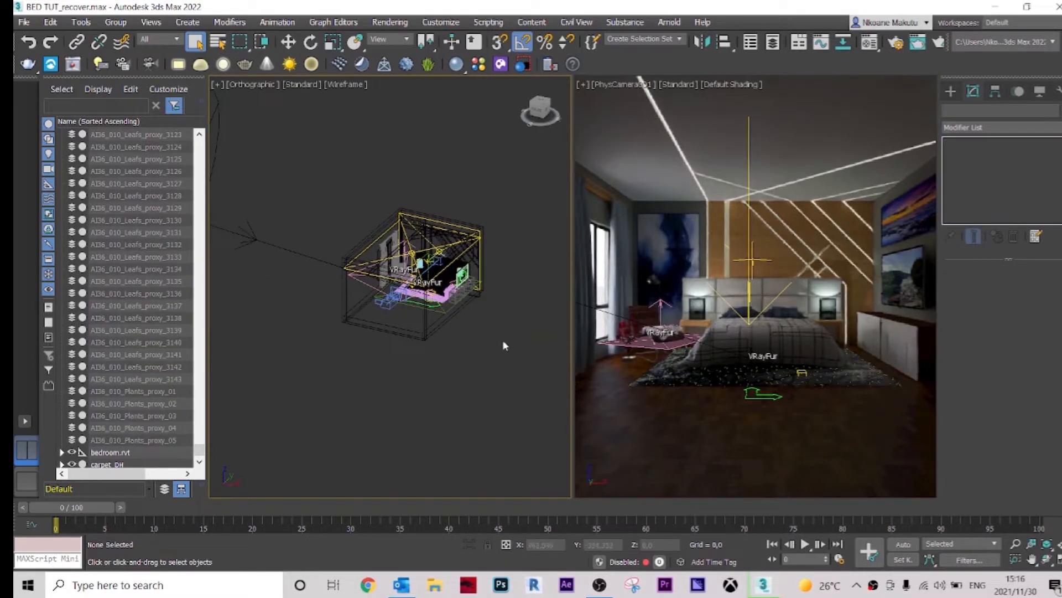
Step: Create a V-Ray Dome Light in the orthographic viewport below the room
{"action": "left_click", "coordinate": [201, 64]}
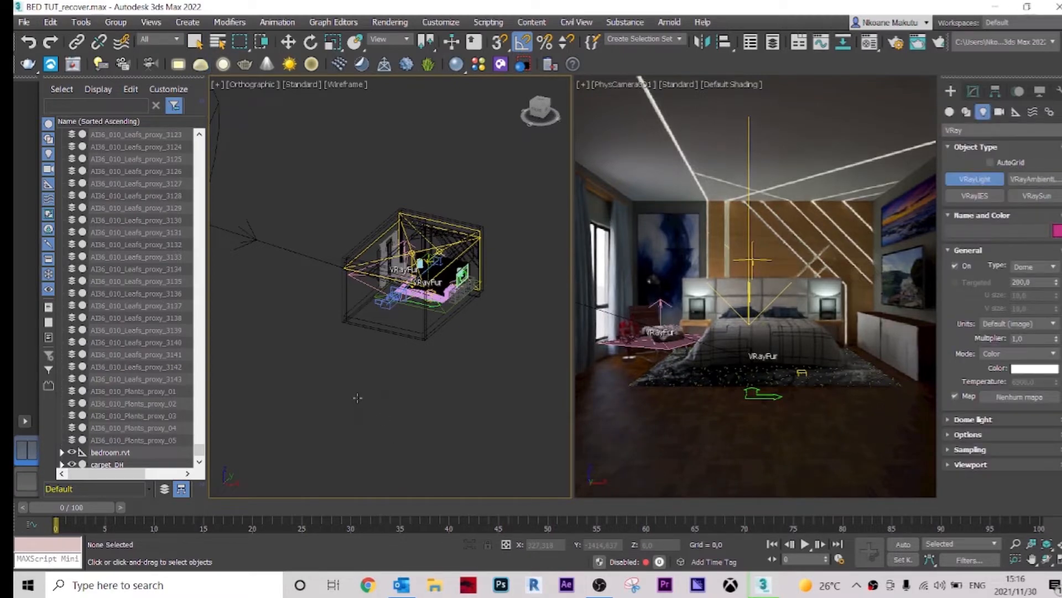
{"action": "left_click", "coordinate": [370, 399]}
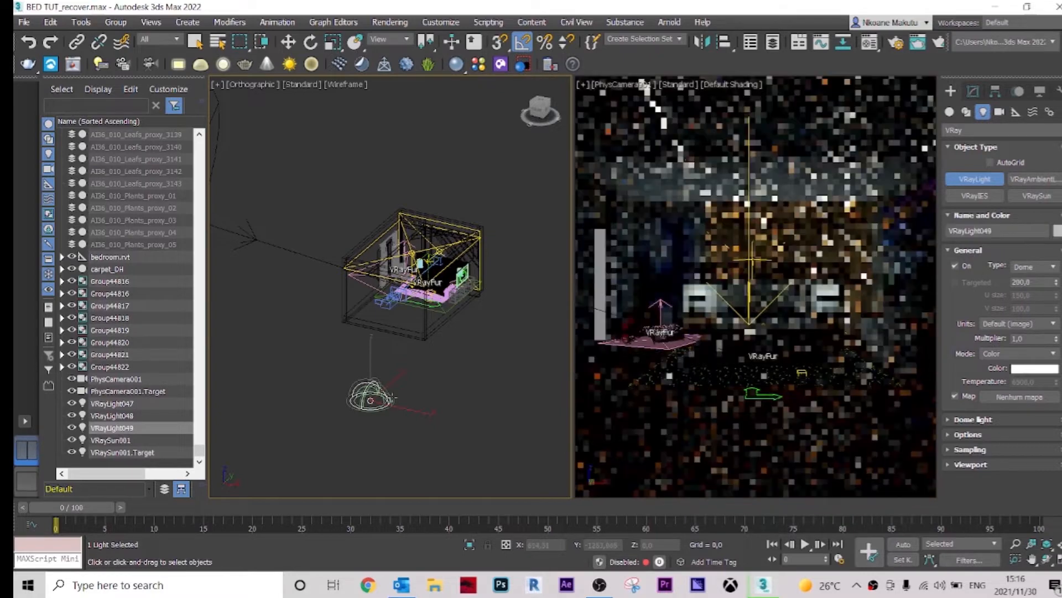
{"action": "scroll", "coordinate": [370, 400], "scroll_direction": "up", "scroll_amount": 2}
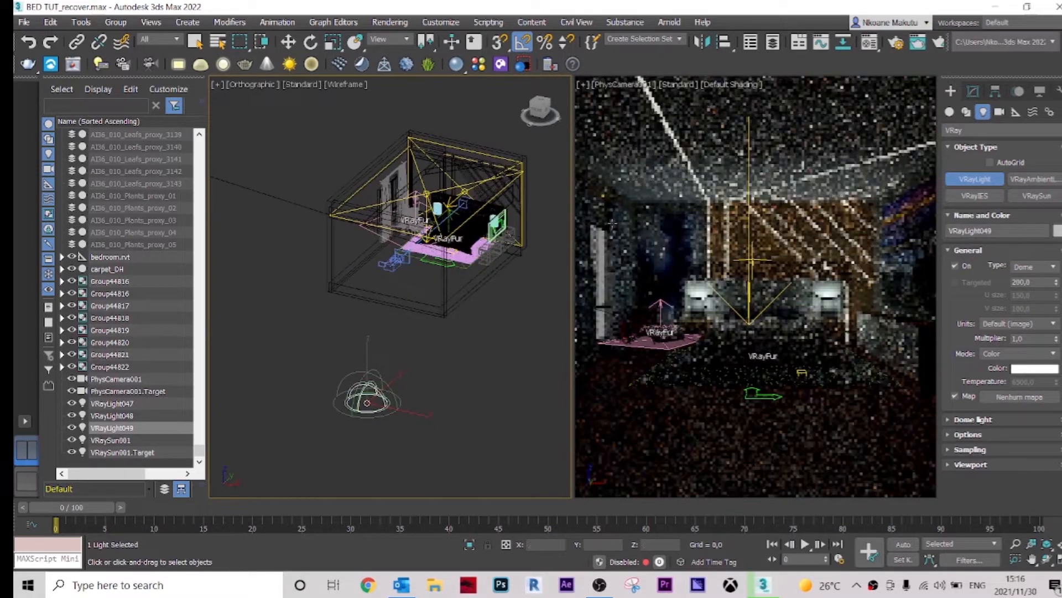
{"action": "scroll", "coordinate": [433, 406], "scroll_direction": "up", "scroll_amount": 1}
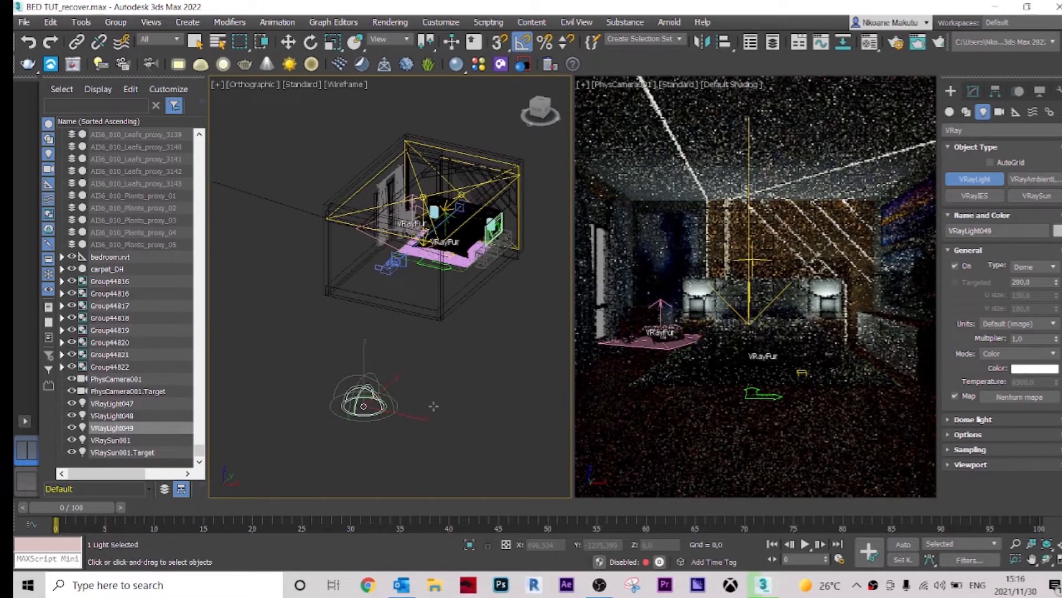
{"action": "right_click", "coordinate": [398, 414]}
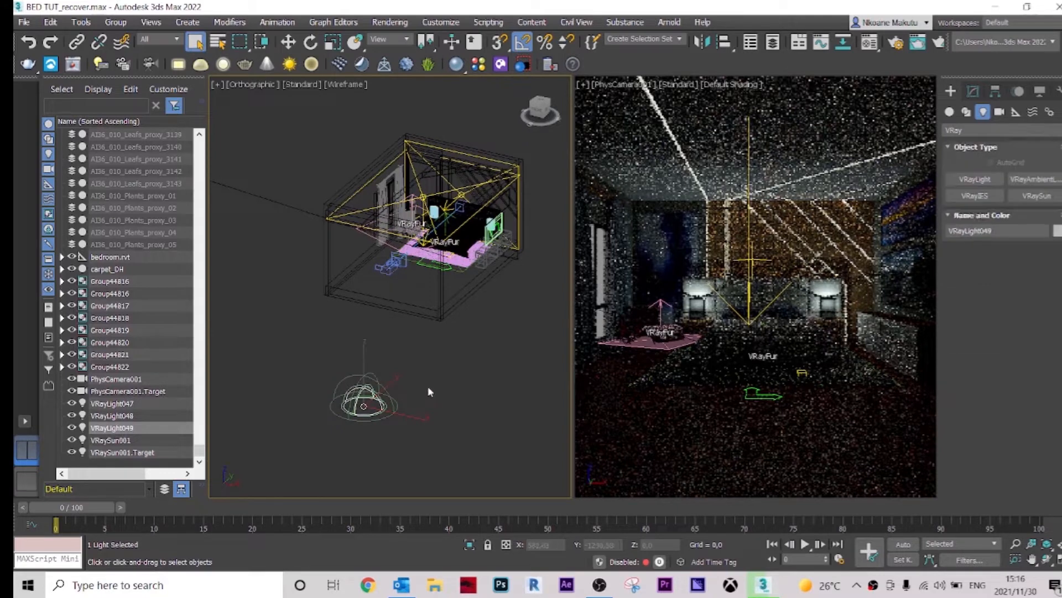
Step: Set the scene's environment map to a VRayBitmap loading the hills HDR image
{"action": "left_click", "coordinate": [389, 23]}
{"action": "left_click", "coordinate": [421, 189]}
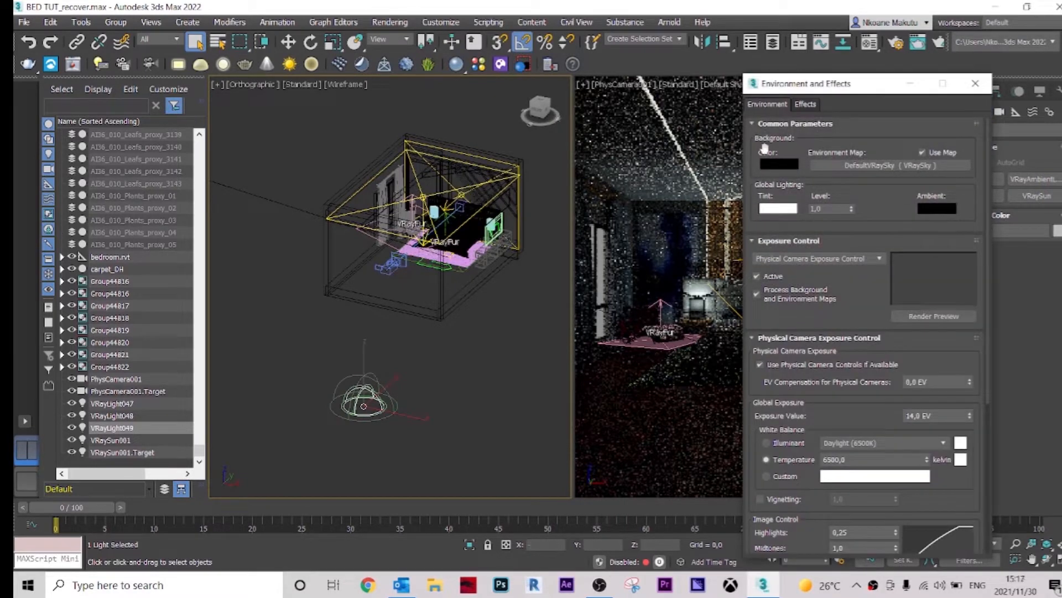
{"action": "left_click", "coordinate": [889, 167]}
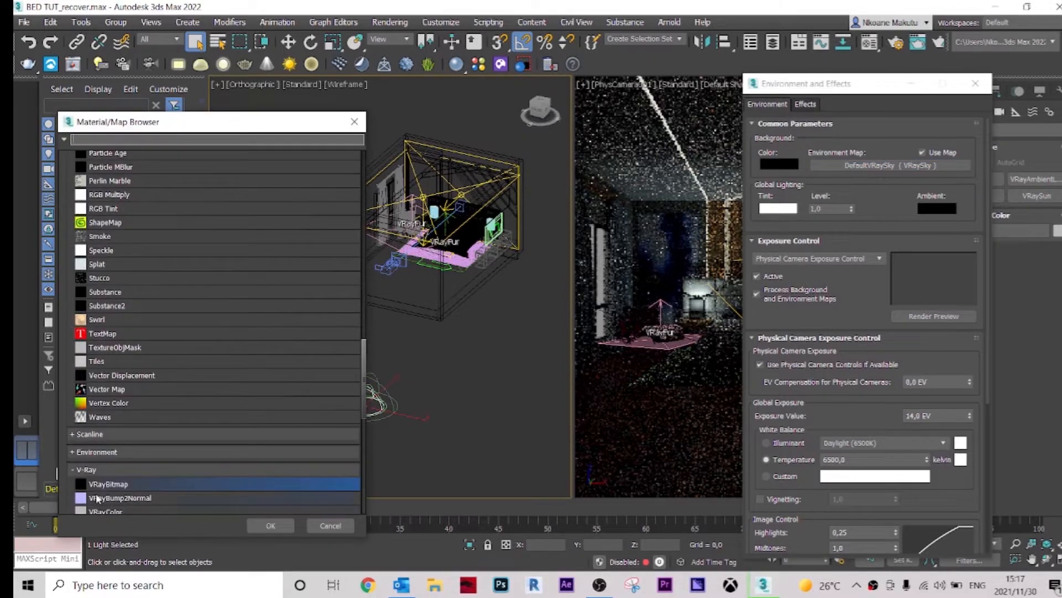
{"action": "scroll", "coordinate": [125, 473], "scroll_direction": "down", "scroll_amount": 1}
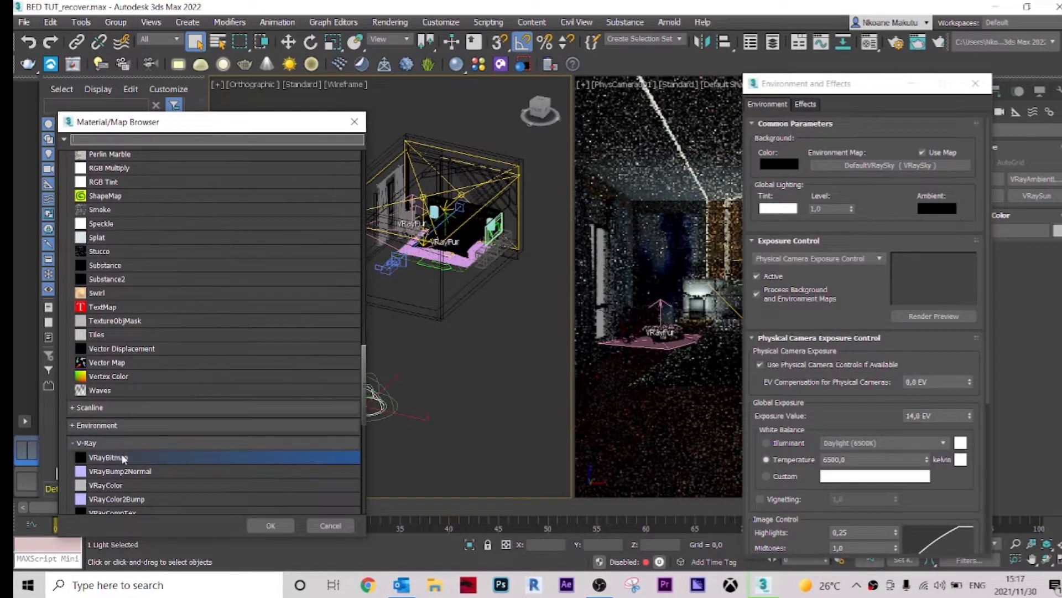
{"action": "double_click", "coordinate": [123, 457]}
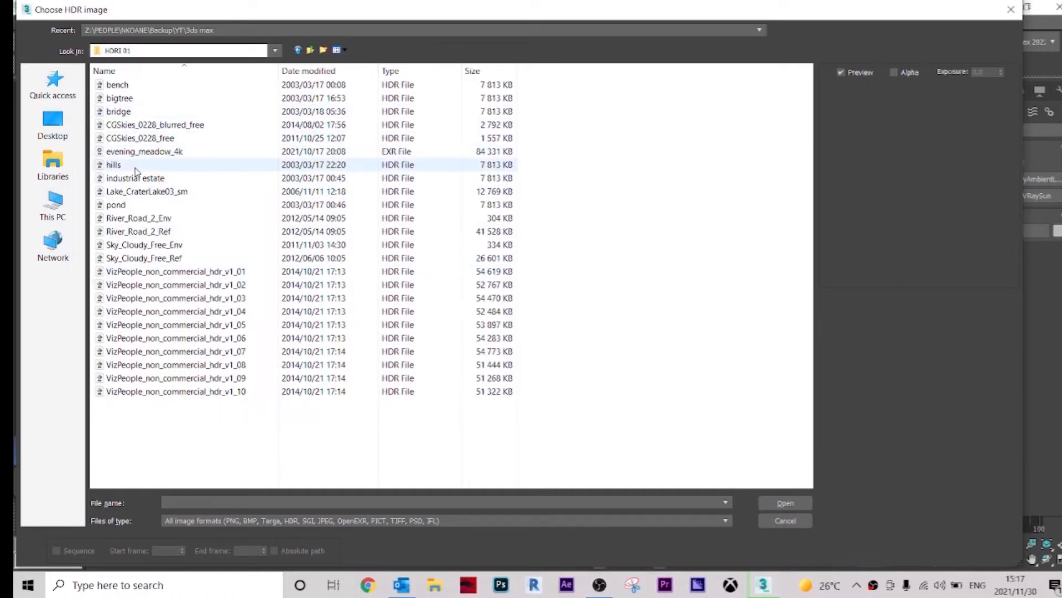
{"action": "left_click", "coordinate": [223, 169]}
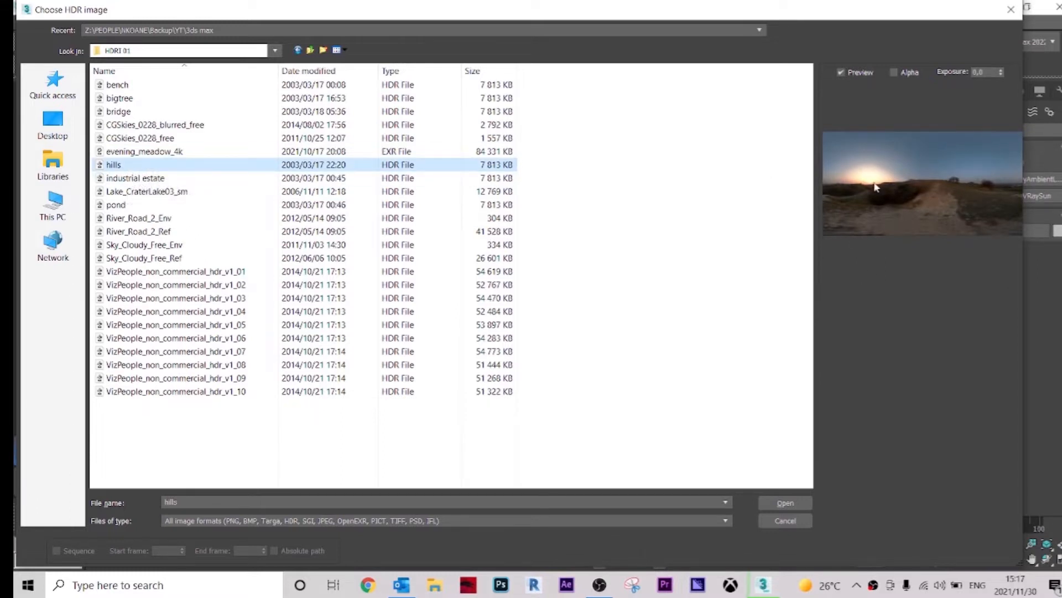
{"action": "left_click", "coordinate": [785, 502]}
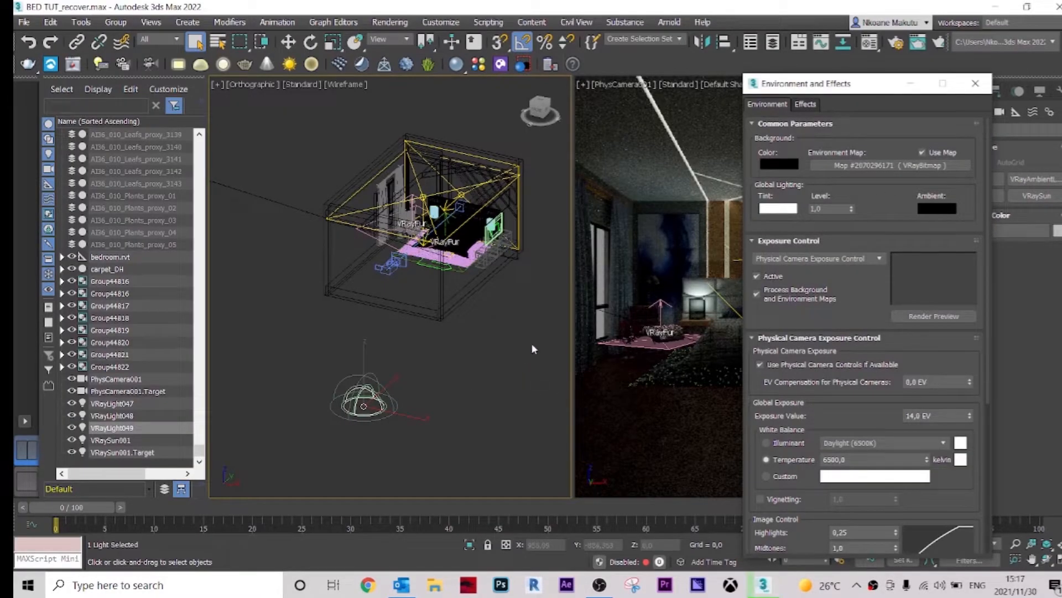
Step: Select the new dome light and assign the environment HDR map to its texture map slot
{"action": "left_click_drag", "start_coordinate": [856, 85], "coordinate": [759, 135]}
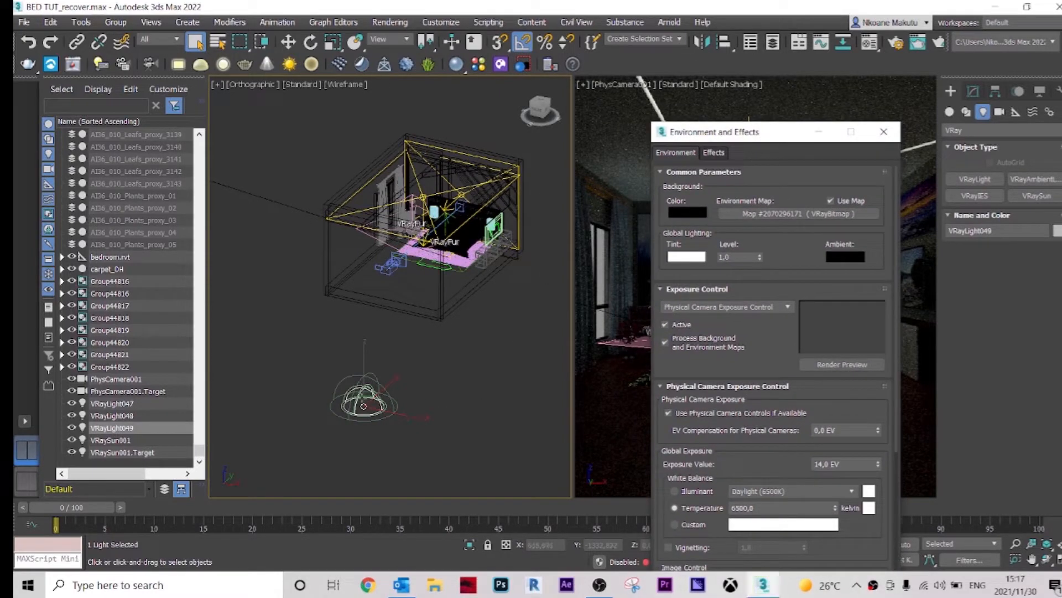
{"action": "left_click", "coordinate": [364, 391]}
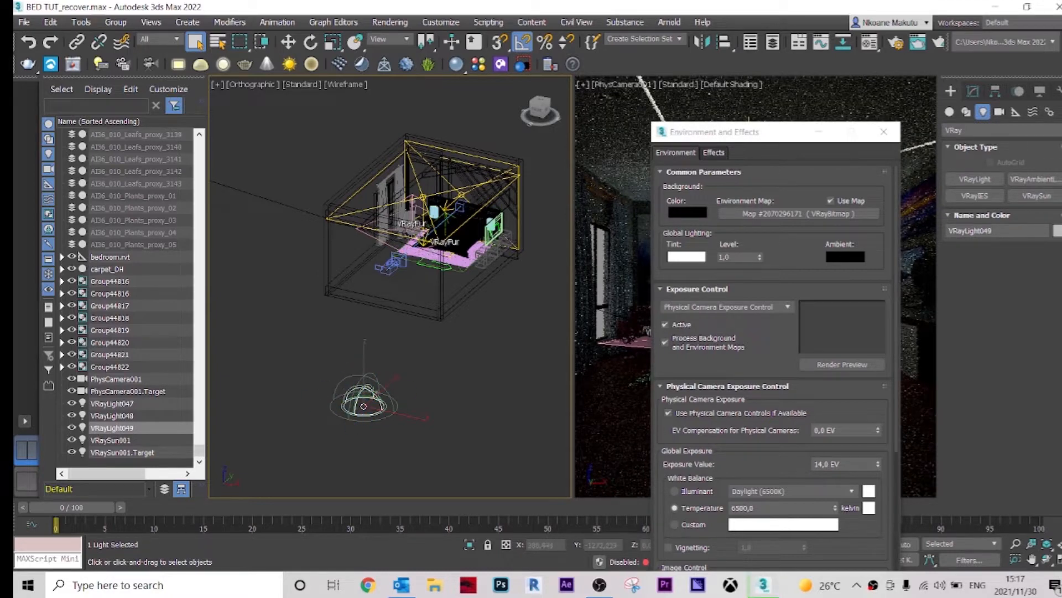
{"action": "left_click", "coordinate": [973, 93]}
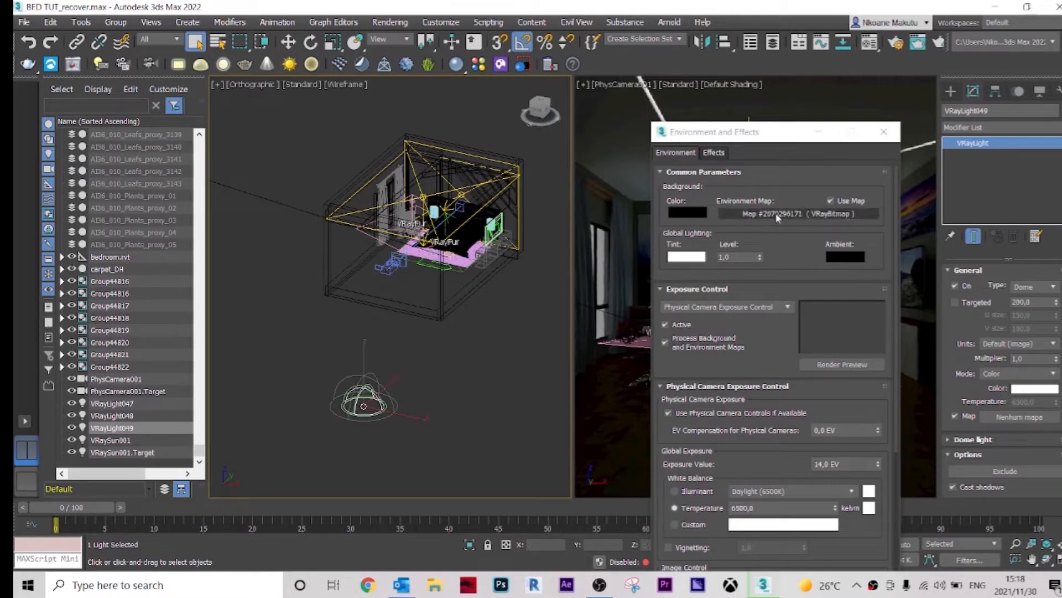
{"action": "left_click_drag", "start_coordinate": [1013, 434], "coordinate": [1020, 417]}
{"action": "left_click", "coordinate": [510, 330]}
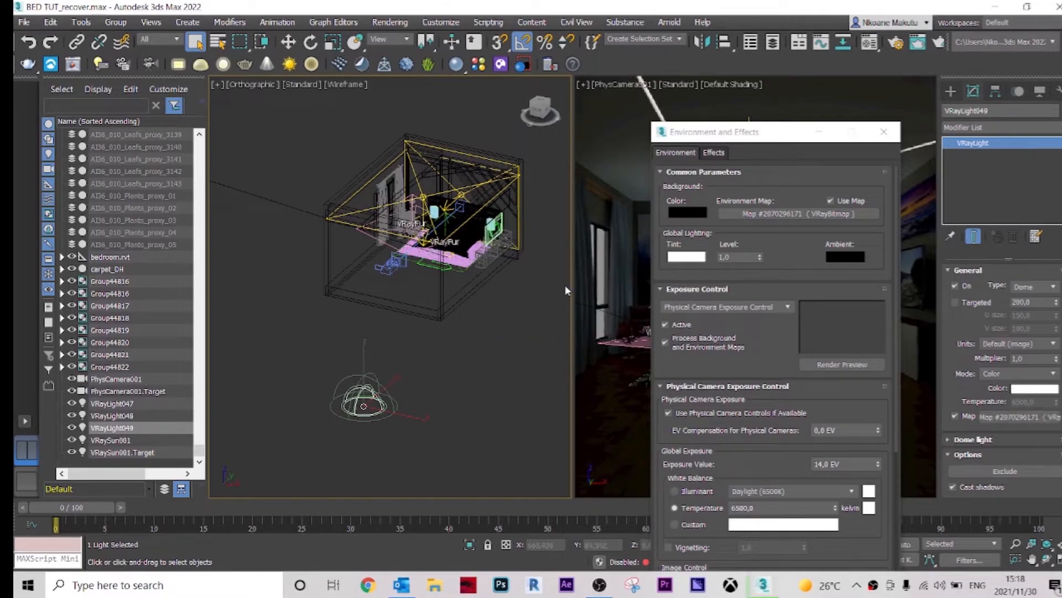
Step: Instance the environment HDR map into an empty Material Editor sample slot
{"action": "left_click", "coordinate": [870, 42]}
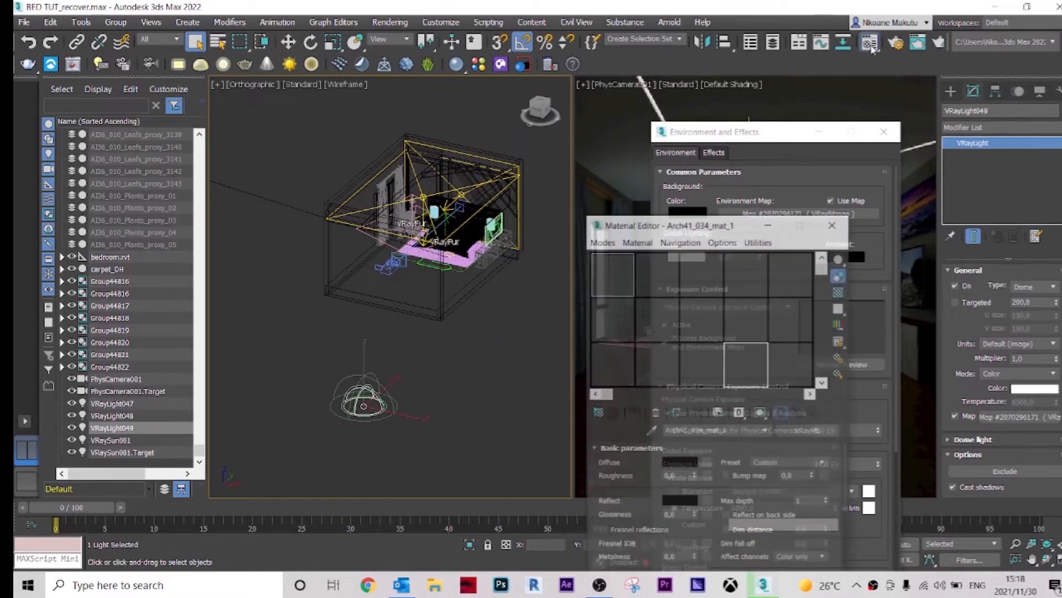
{"action": "left_click_drag", "start_coordinate": [691, 228], "coordinate": [484, 119]}
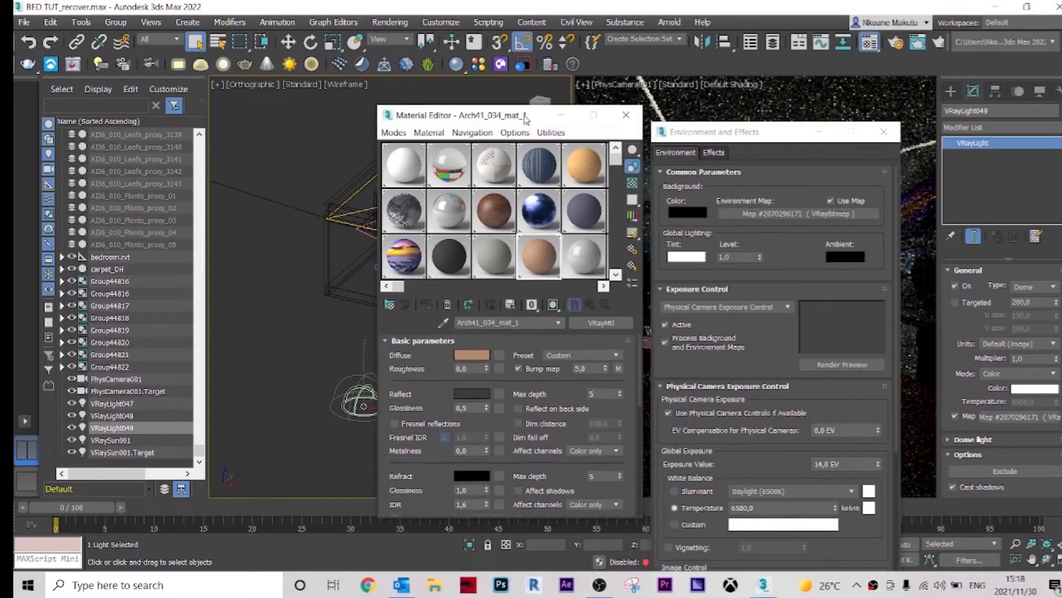
{"action": "left_click", "coordinate": [404, 255]}
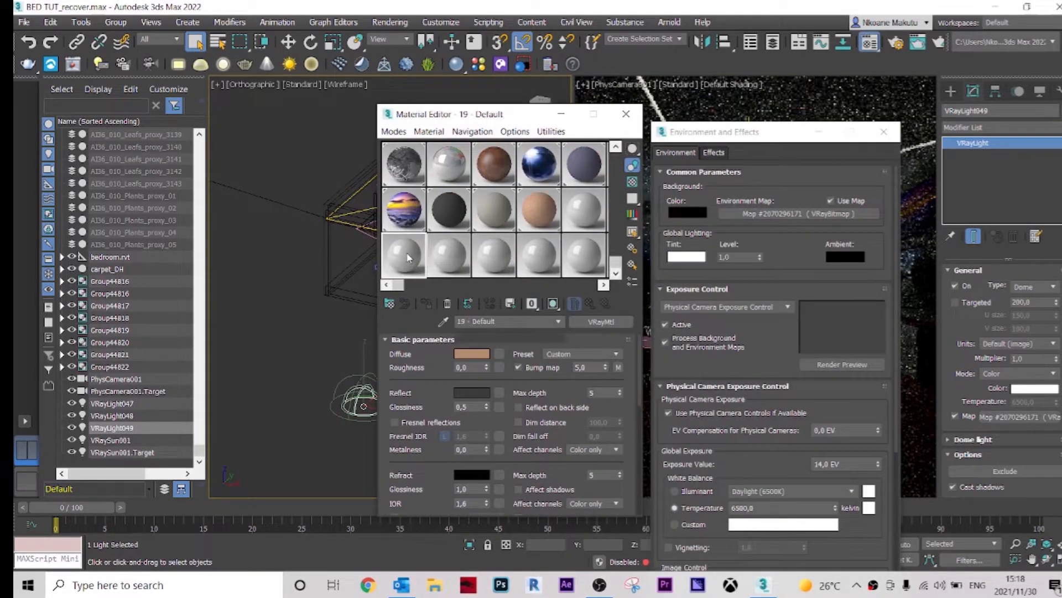
{"action": "left_click_drag", "start_coordinate": [796, 222], "coordinate": [422, 269]}
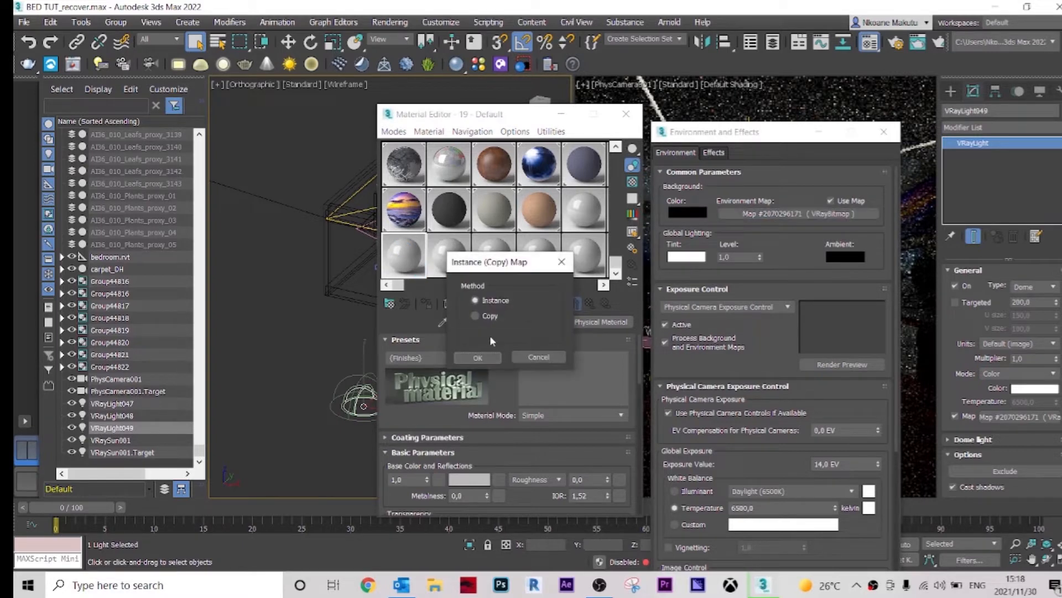
{"action": "left_click", "coordinate": [480, 357]}
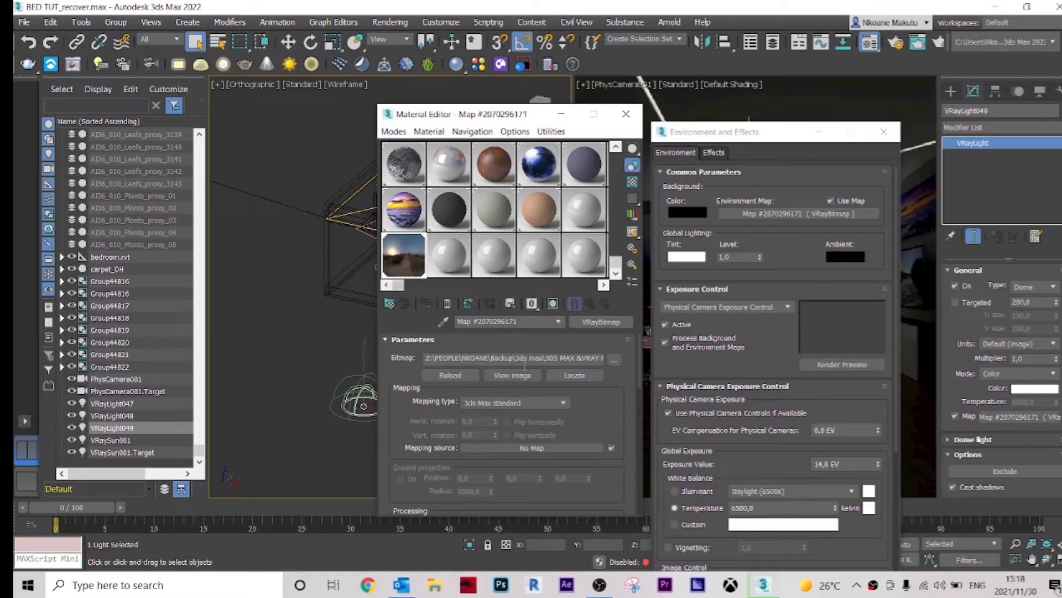
{"action": "left_click_drag", "start_coordinate": [501, 122], "coordinate": [585, 120]}
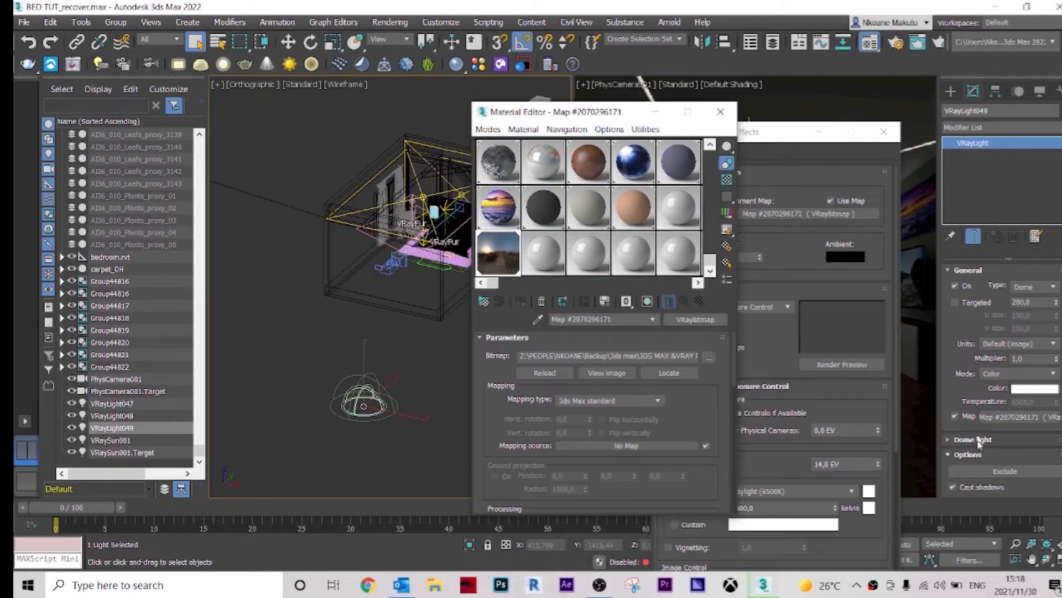
Step: Enable Lock texture to icon in the dome light's Dome light settings
{"action": "scroll", "coordinate": [968, 437], "scroll_direction": "down", "scroll_amount": 3}
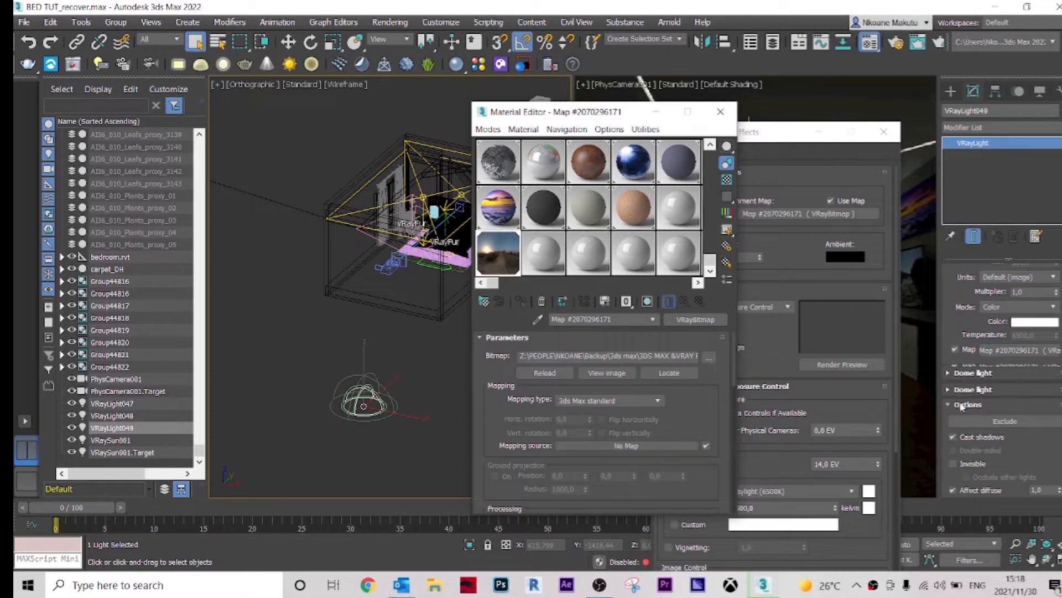
{"action": "scroll", "coordinate": [978, 385], "scroll_direction": "up", "scroll_amount": 2}
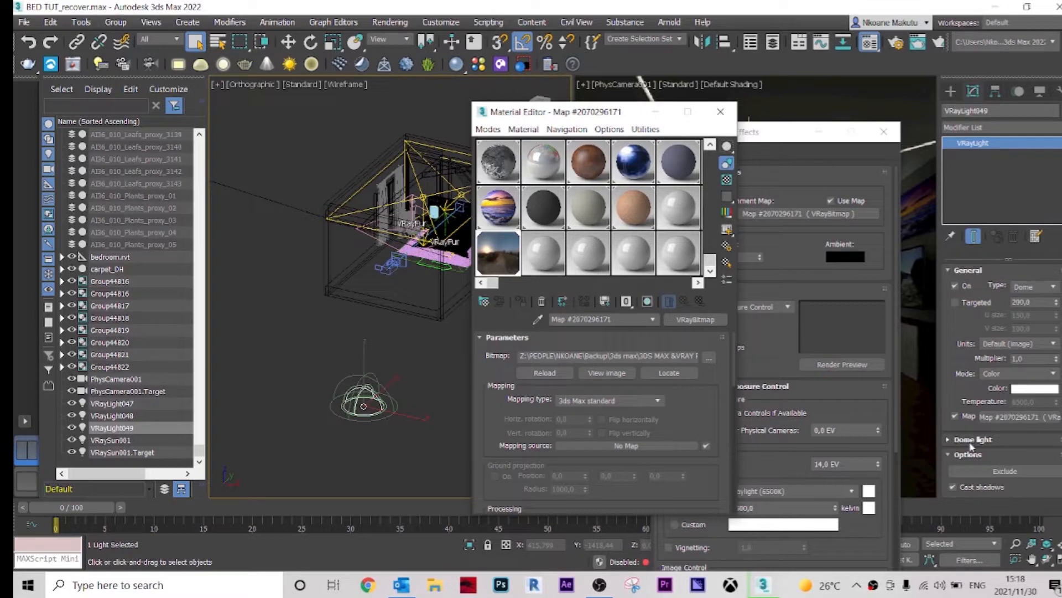
{"action": "left_click", "coordinate": [971, 441]}
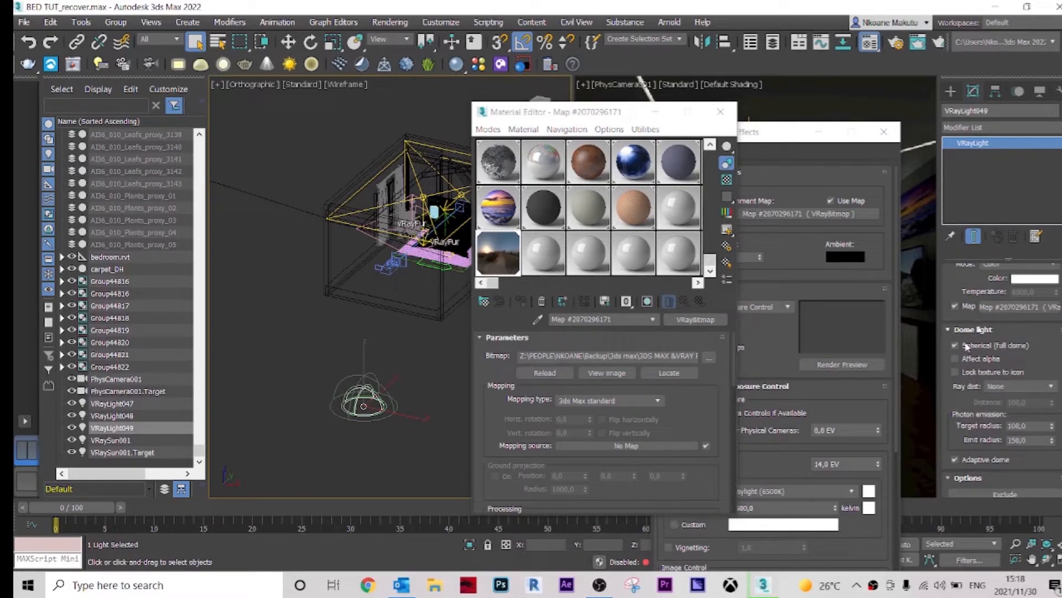
{"action": "left_click", "coordinate": [956, 373]}
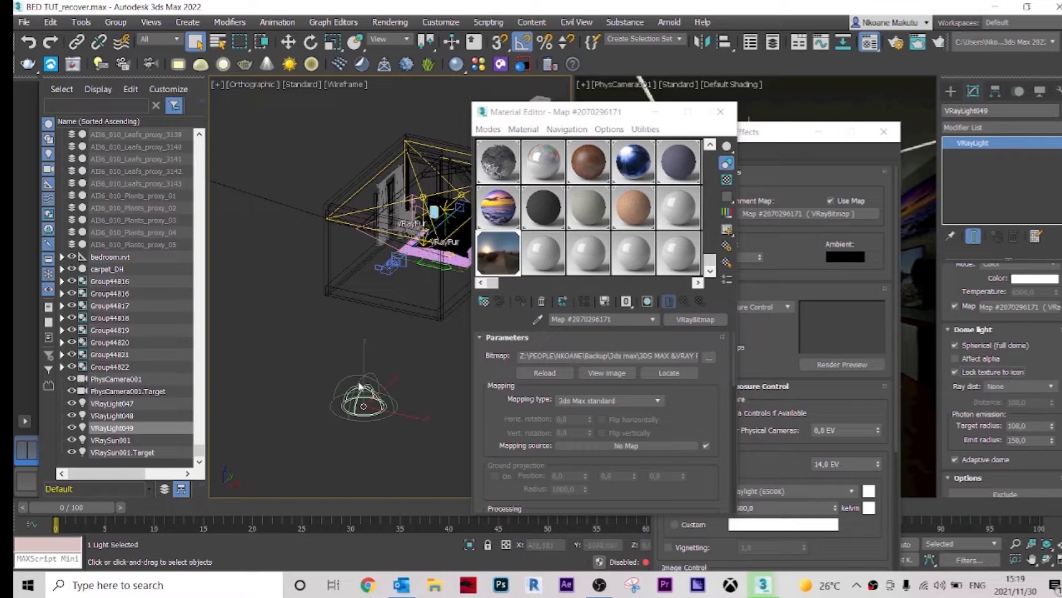
Step: Rotate the dome light to orient the HDR lighting, then close the Material Editor
{"action": "middle_click_drag", "start_coordinate": [396, 408], "coordinate": [393, 408]}
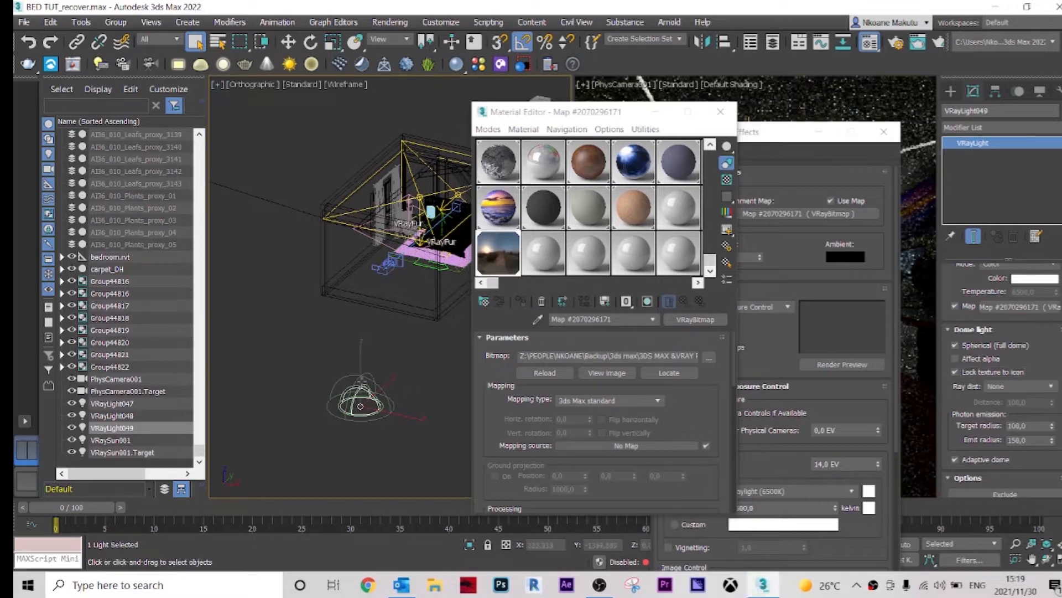
{"action": "scroll", "coordinate": [370, 398], "scroll_direction": "up", "scroll_amount": 3}
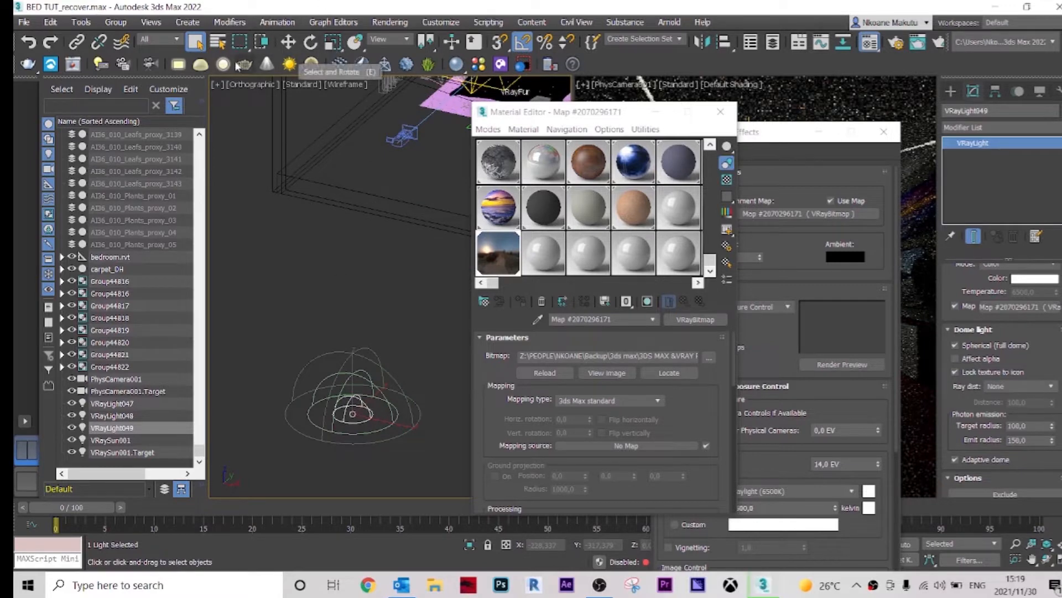
{"action": "left_click", "coordinate": [310, 42]}
{"action": "left_click_drag", "start_coordinate": [389, 434], "coordinate": [368, 427]}
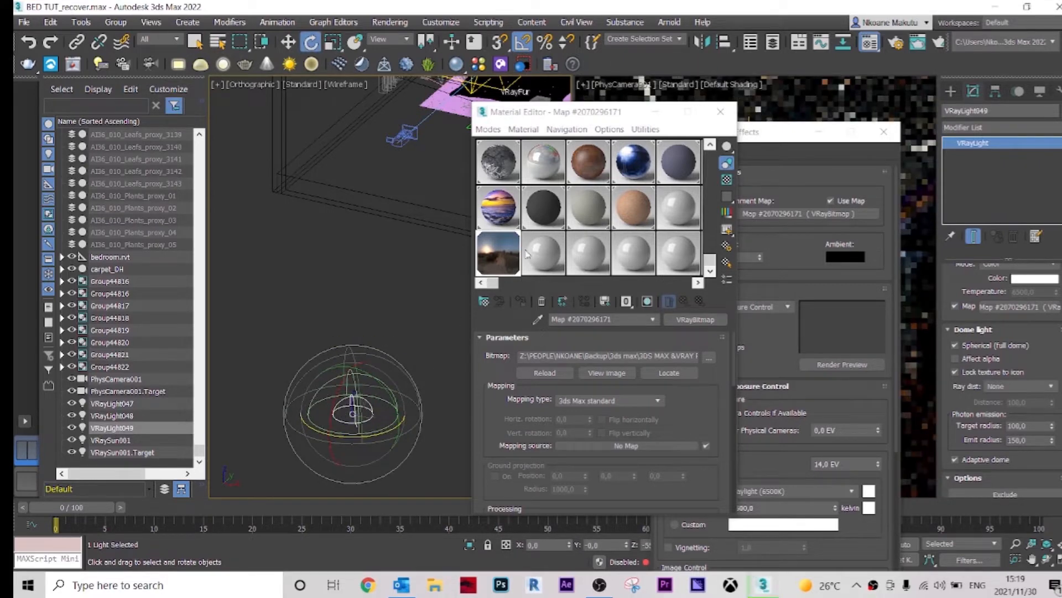
{"action": "left_click_drag", "start_coordinate": [607, 117], "coordinate": [586, 292]}
{"action": "left_click_drag", "start_coordinate": [396, 430], "coordinate": [331, 439]}
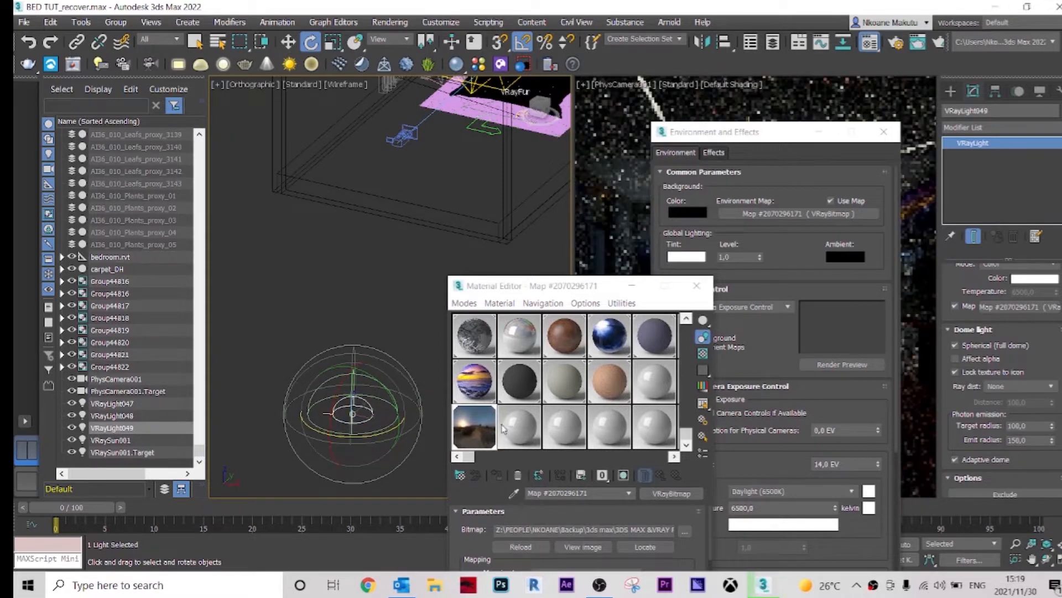
{"action": "left_click_drag", "start_coordinate": [587, 285], "coordinate": [549, 278]}
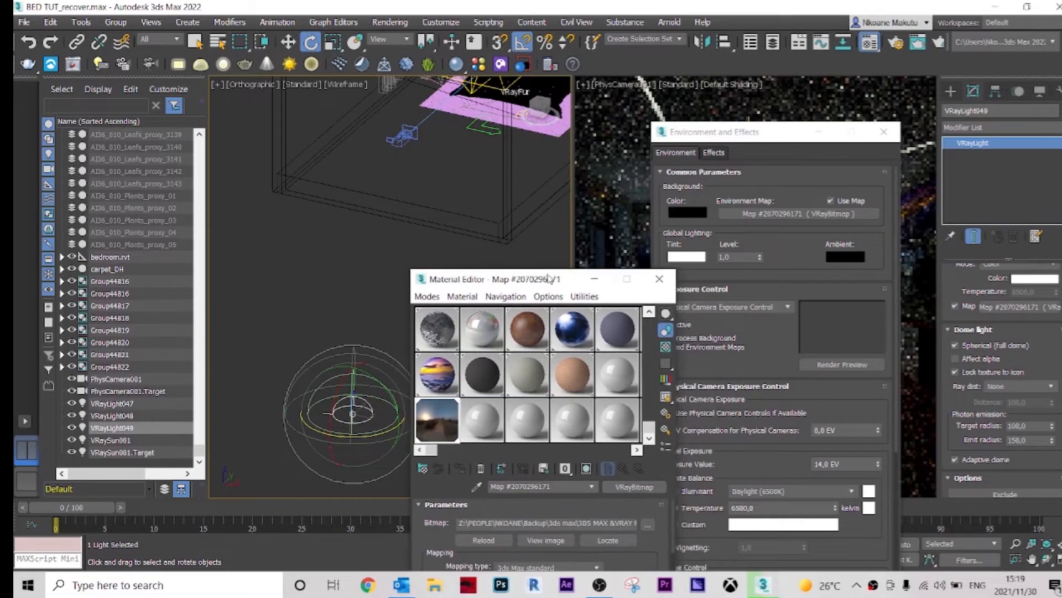
{"action": "left_click", "coordinate": [659, 278]}
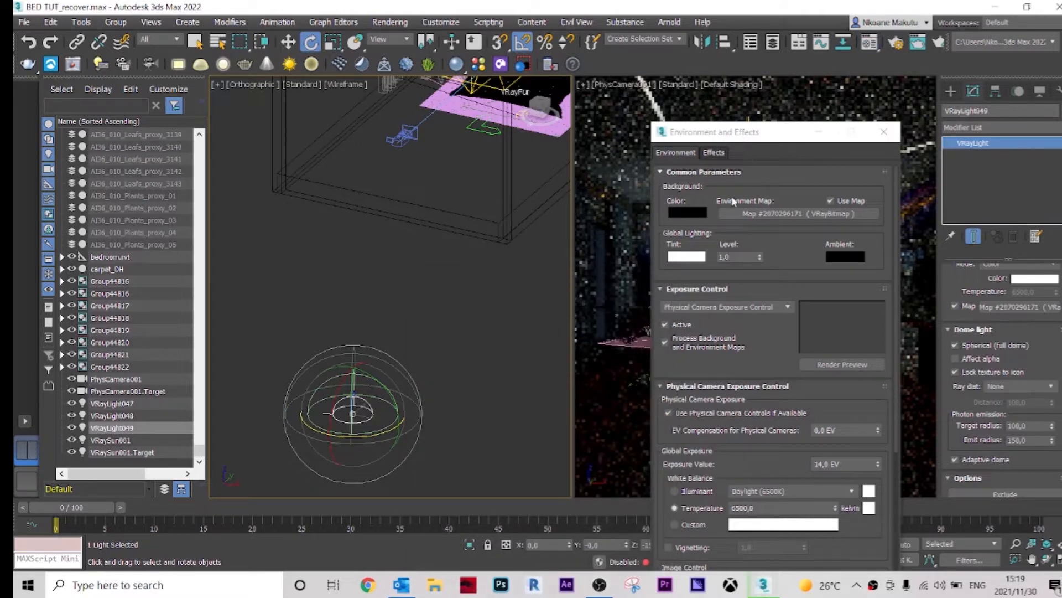
Step: Close the Environment and Effects dialog and clear the selection
{"action": "left_click_drag", "start_coordinate": [736, 132], "coordinate": [731, 242]}
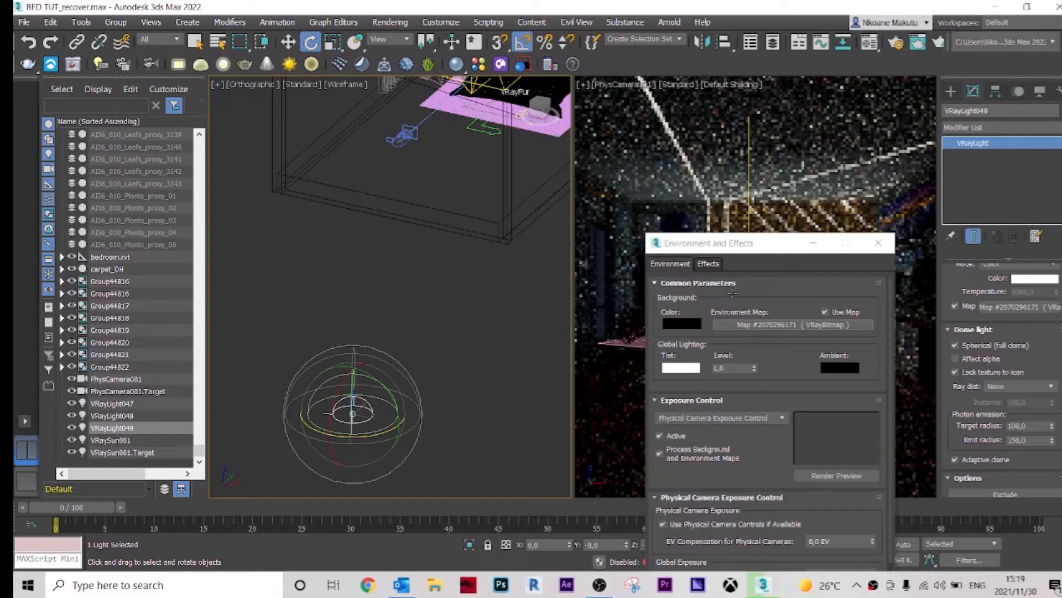
{"action": "left_click", "coordinate": [768, 249]}
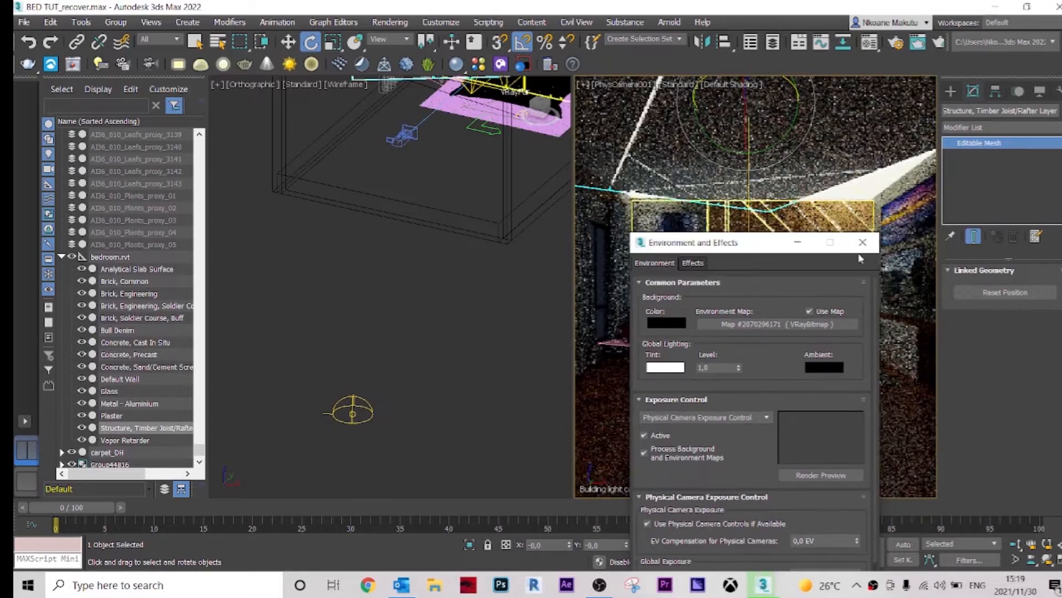
{"action": "left_click", "coordinate": [862, 243]}
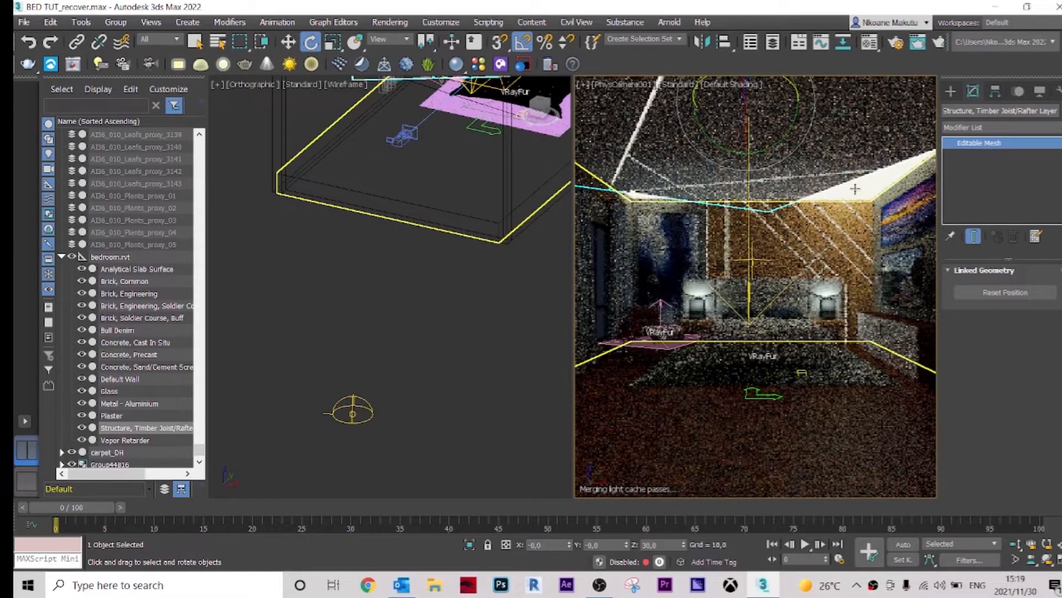
{"action": "left_click", "coordinate": [501, 308]}
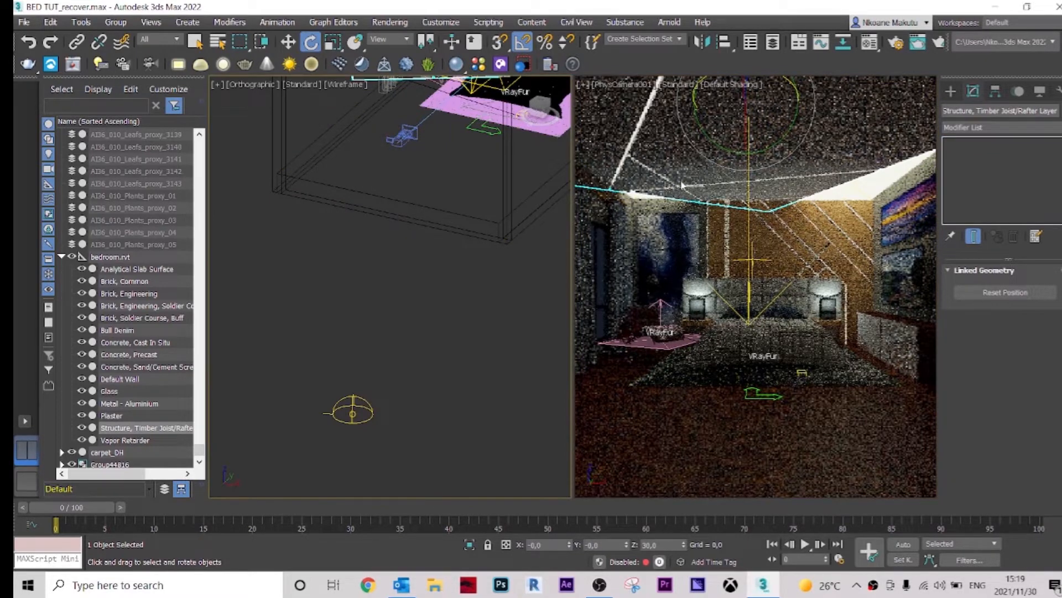
Step: Undo the last two actions and redo one of them
{"action": "left_click", "coordinate": [29, 43]}
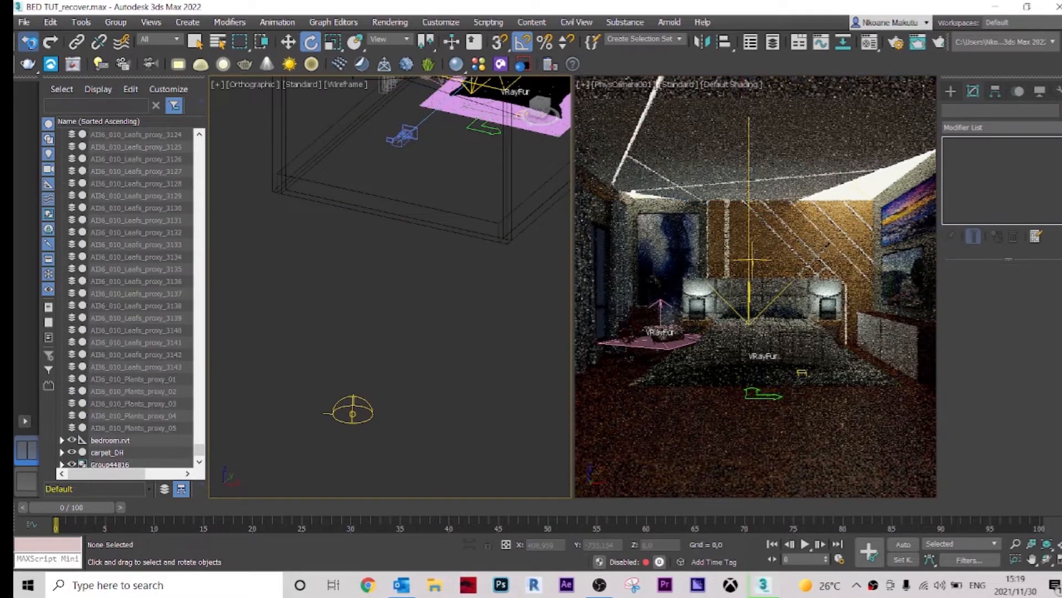
{"action": "left_click", "coordinate": [29, 42]}
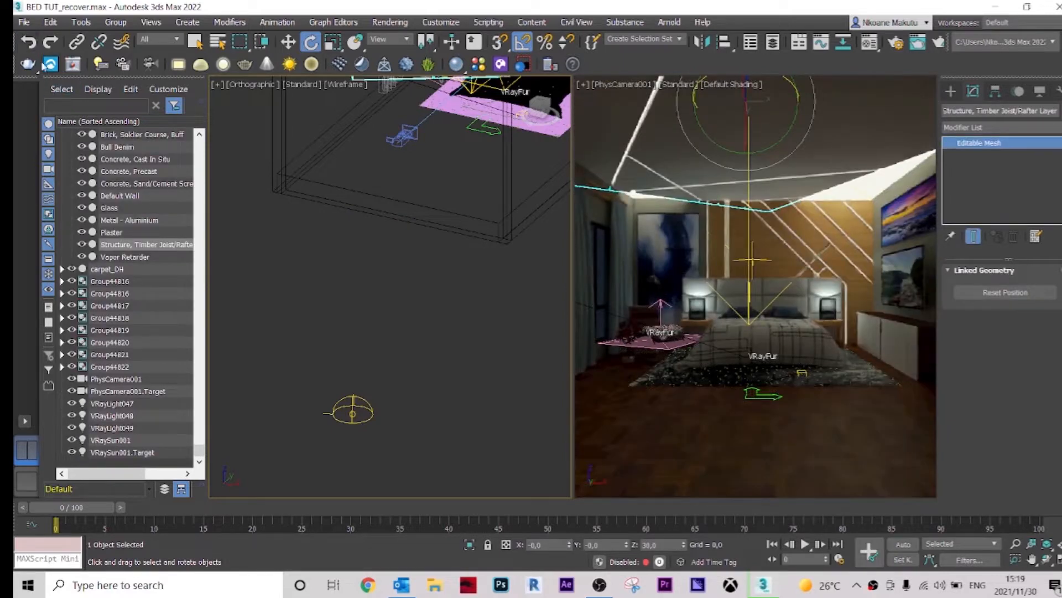
{"action": "left_click", "coordinate": [30, 47]}
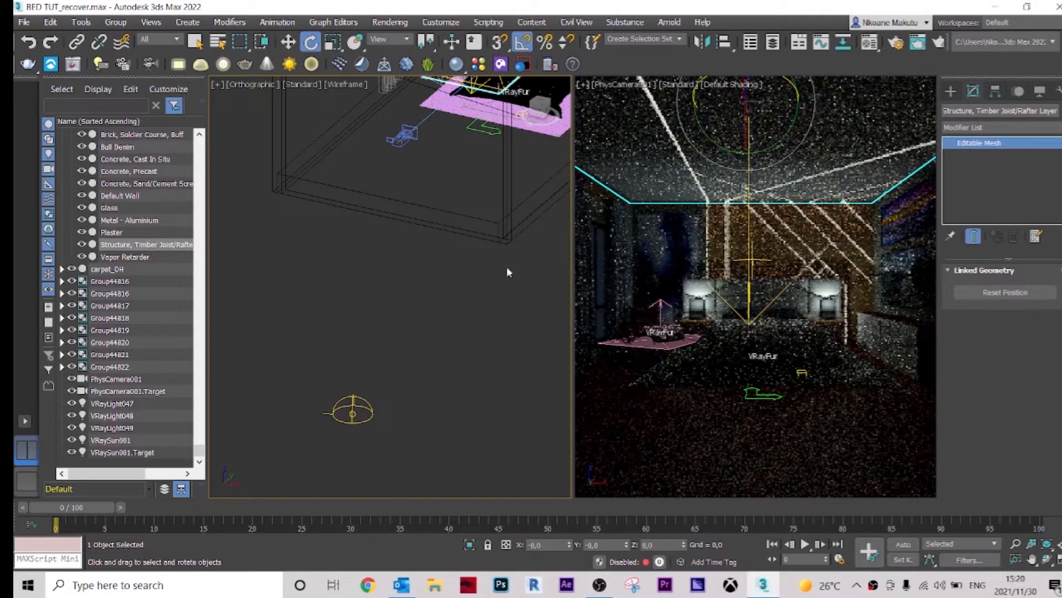
Step: Start V-Ray Viewport IPR in the camera viewport and clear the selection
{"action": "left_click", "coordinate": [677, 86]}
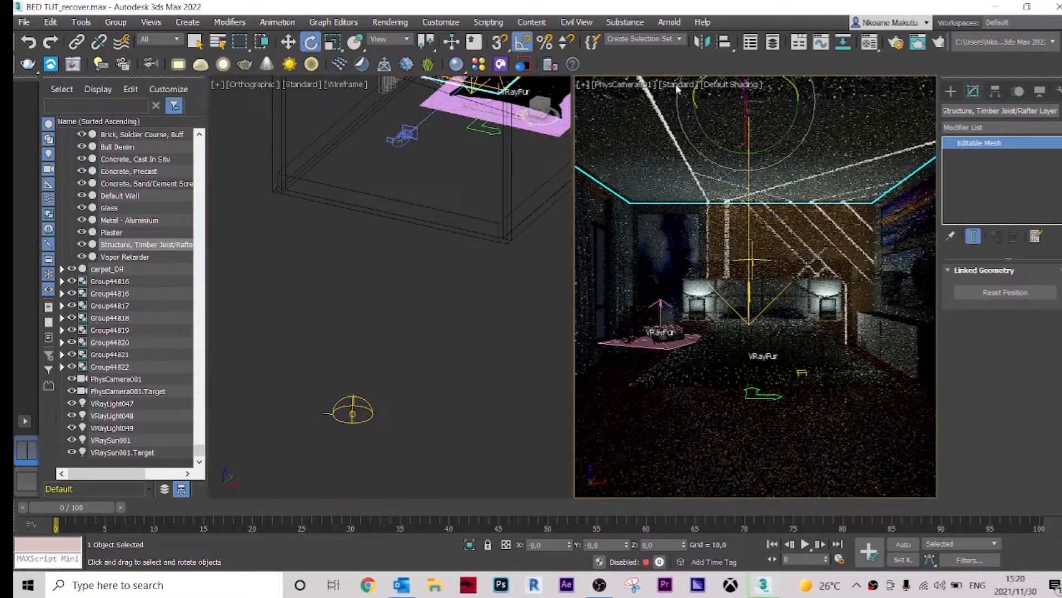
{"action": "left_click", "coordinate": [700, 115]}
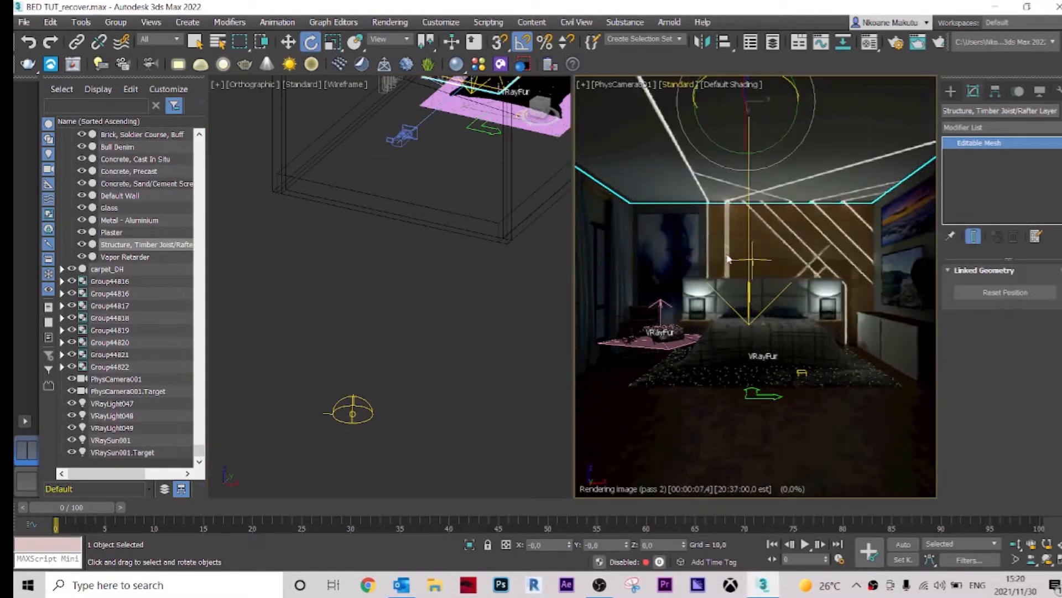
{"action": "left_click", "coordinate": [459, 358]}
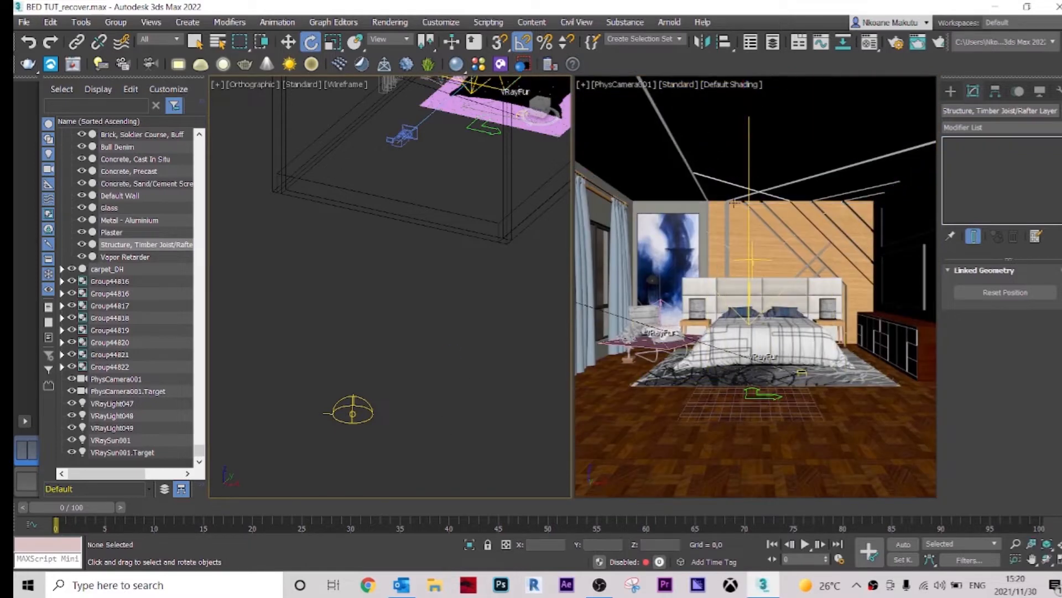
Step: Set the environment HDR bitmap's mapping type to Spherical in the Material Editor, then close the editor
{"action": "middle_click_drag", "start_coordinate": [469, 307], "coordinate": [458, 379]}
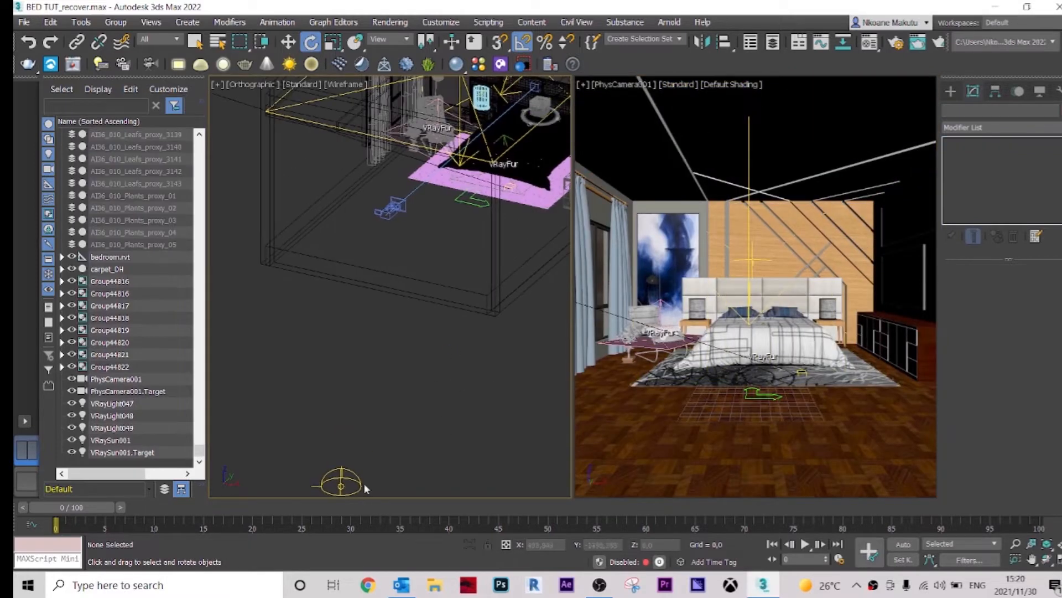
{"action": "middle_click_drag", "start_coordinate": [365, 484], "coordinate": [397, 378]}
{"action": "scroll", "coordinate": [394, 361], "scroll_direction": "down", "scroll_amount": 2}
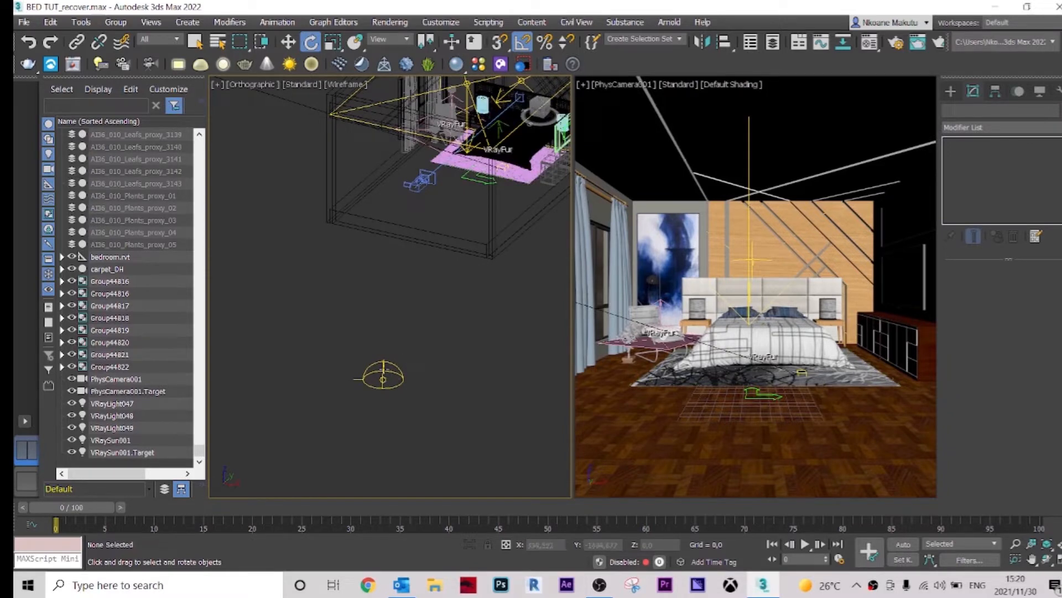
{"action": "key", "text": "m"}
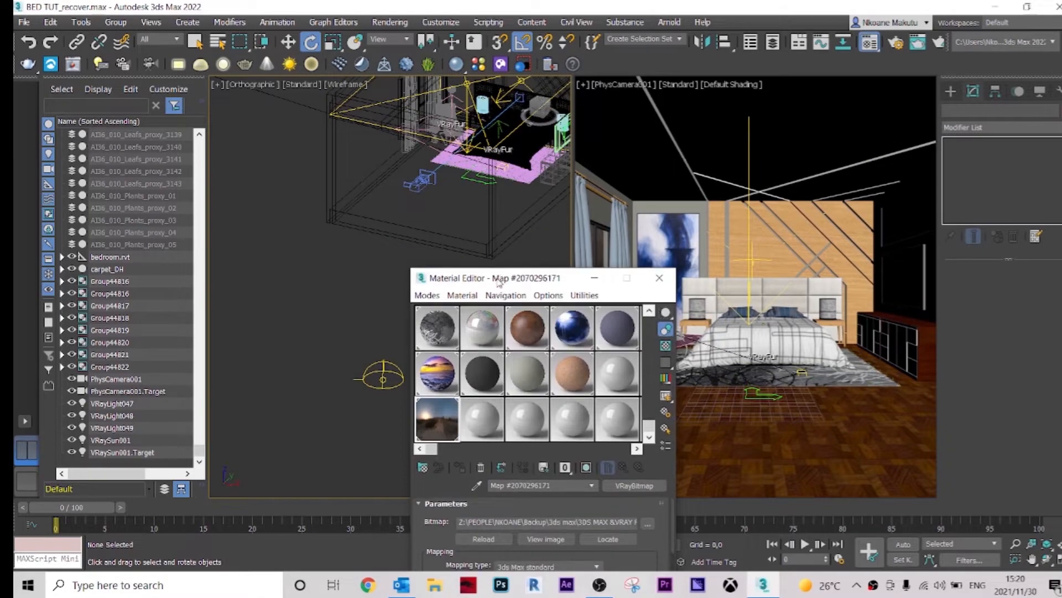
{"action": "left_click_drag", "start_coordinate": [498, 279], "coordinate": [491, 42]}
{"action": "scroll", "coordinate": [434, 335], "scroll_direction": "down", "scroll_amount": 5}
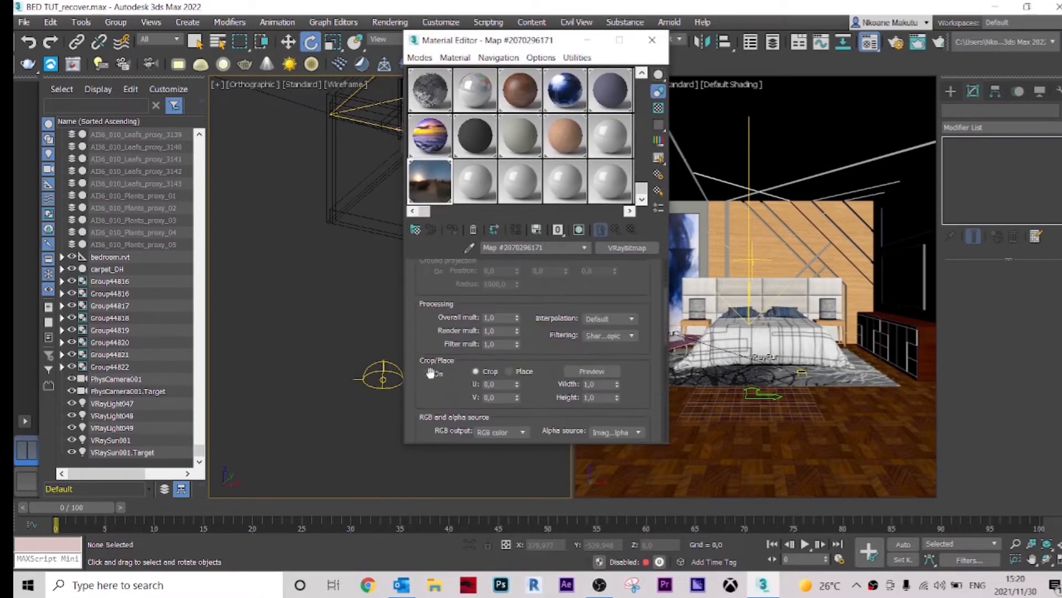
{"action": "left_click", "coordinate": [586, 246]}
{"action": "left_click", "coordinate": [586, 246]}
{"action": "left_click", "coordinate": [586, 247]}
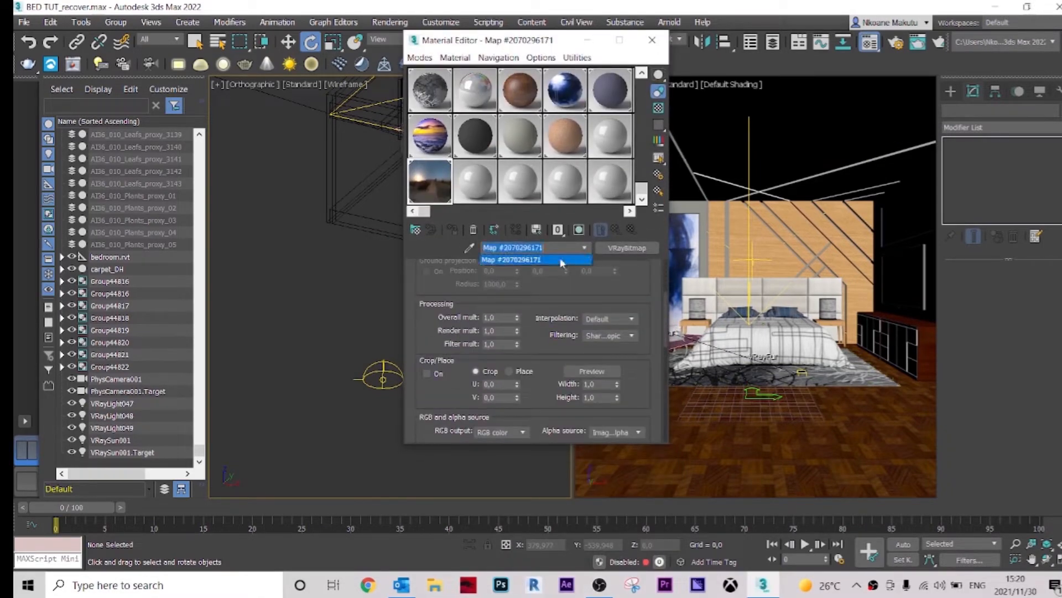
{"action": "left_click", "coordinate": [584, 248]}
{"action": "scroll", "coordinate": [437, 377], "scroll_direction": "down", "scroll_amount": 2}
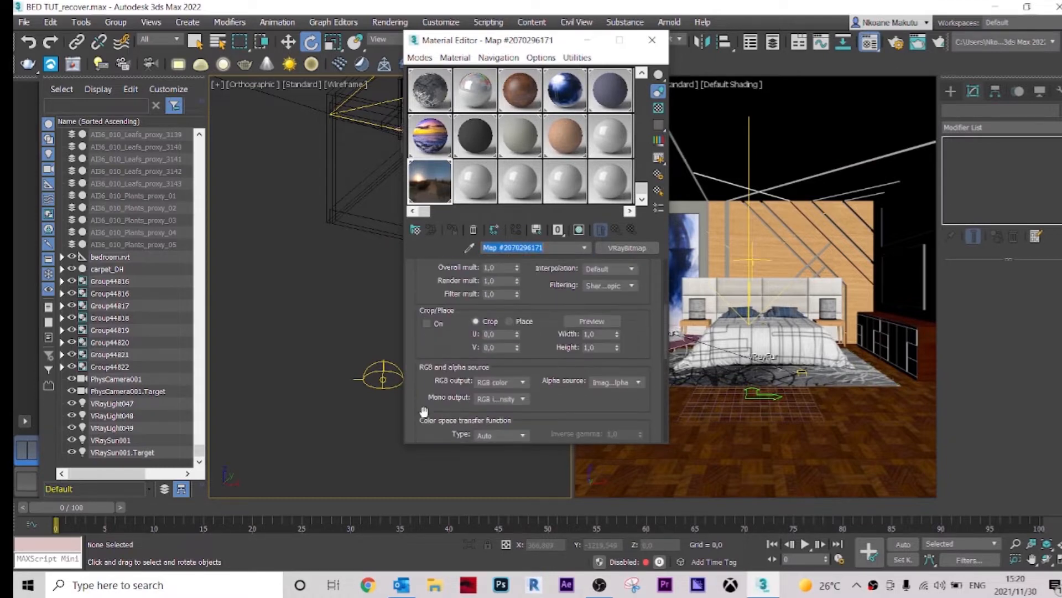
{"action": "scroll", "coordinate": [426, 375], "scroll_direction": "up", "scroll_amount": 6}
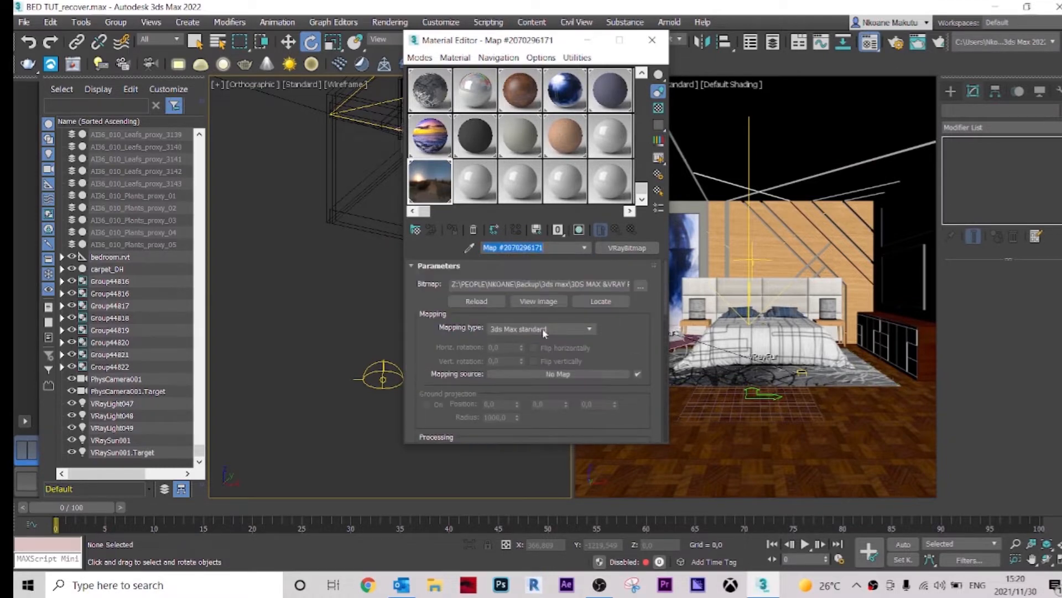
{"action": "left_click", "coordinate": [537, 330]}
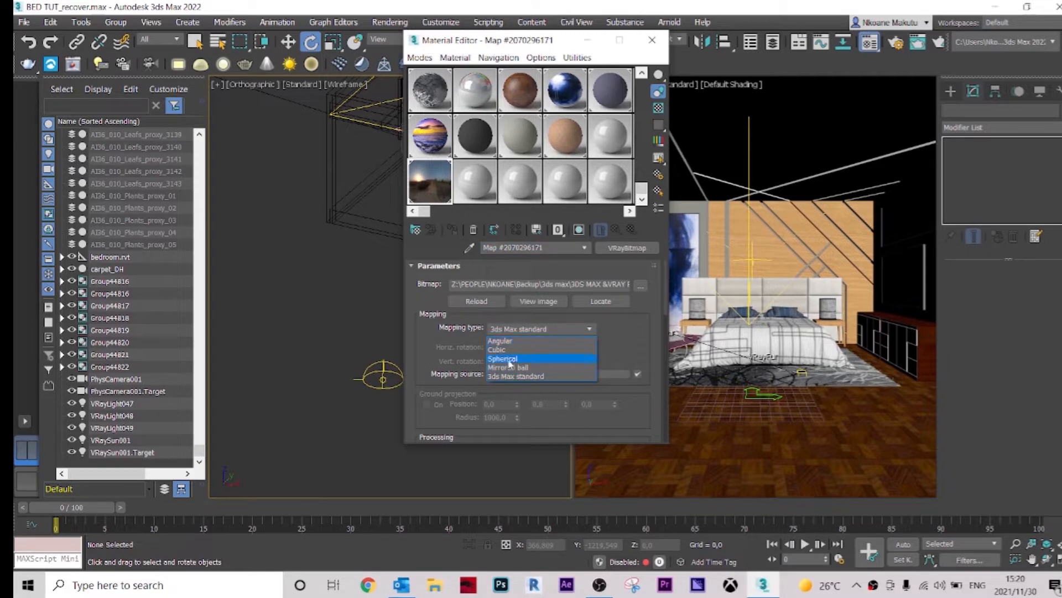
{"action": "left_click", "coordinate": [510, 359]}
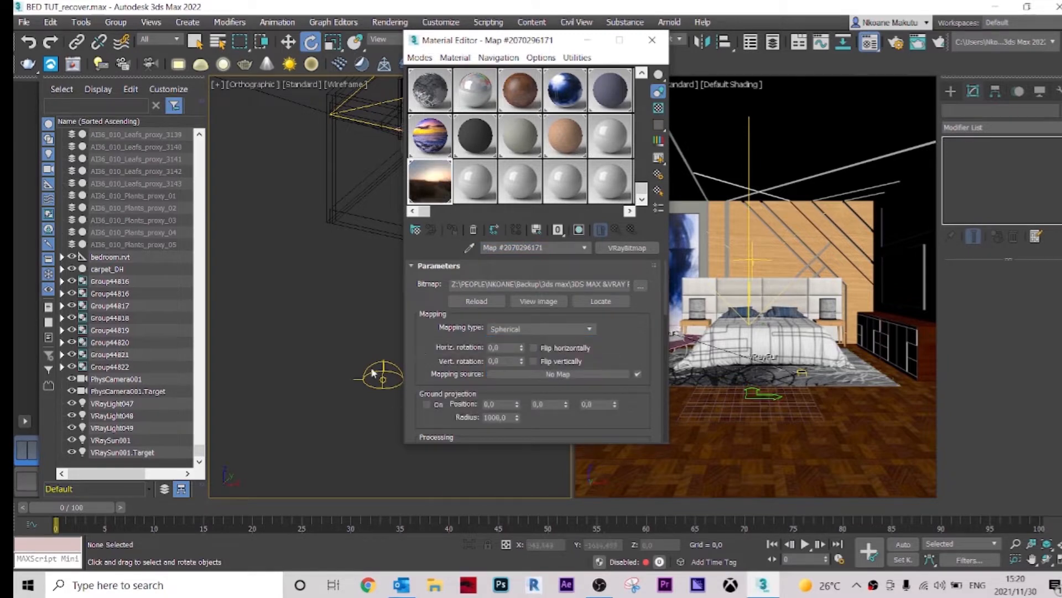
{"action": "scroll", "coordinate": [622, 320], "scroll_direction": "down", "scroll_amount": 4}
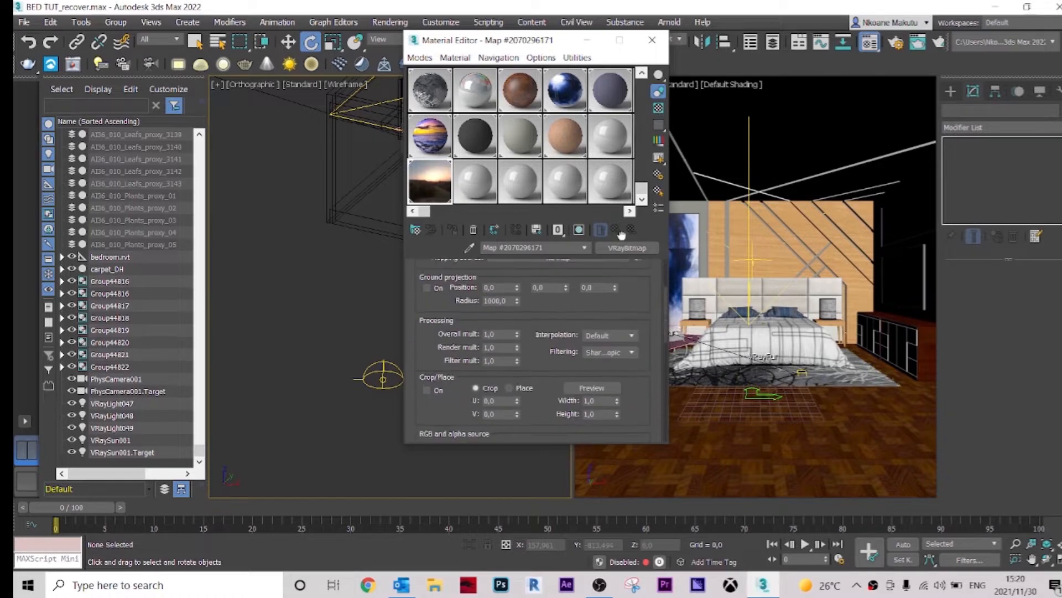
{"action": "left_click", "coordinate": [653, 42]}
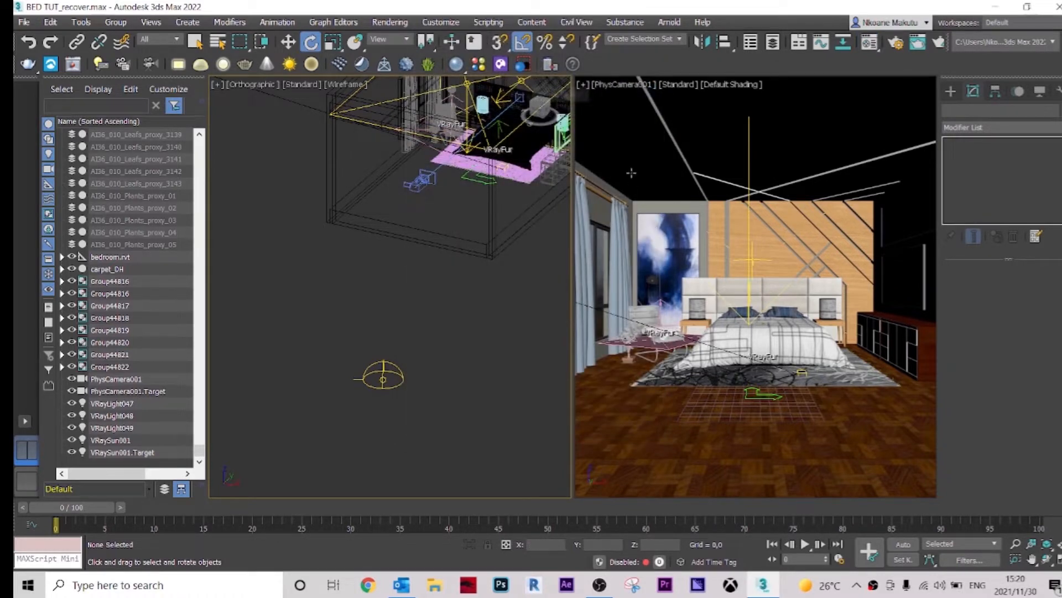
Step: Clear the selection and start V-Ray Viewport IPR in the camera viewport
{"action": "left_click", "coordinate": [631, 173]}
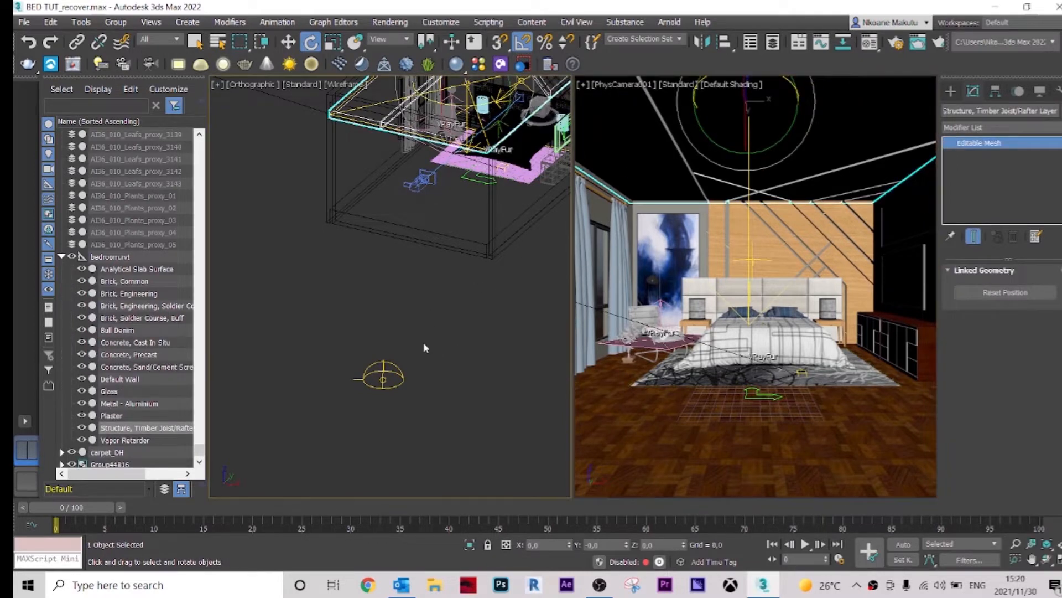
{"action": "middle_click_drag", "start_coordinate": [382, 380], "coordinate": [419, 342], "text": "alt"}
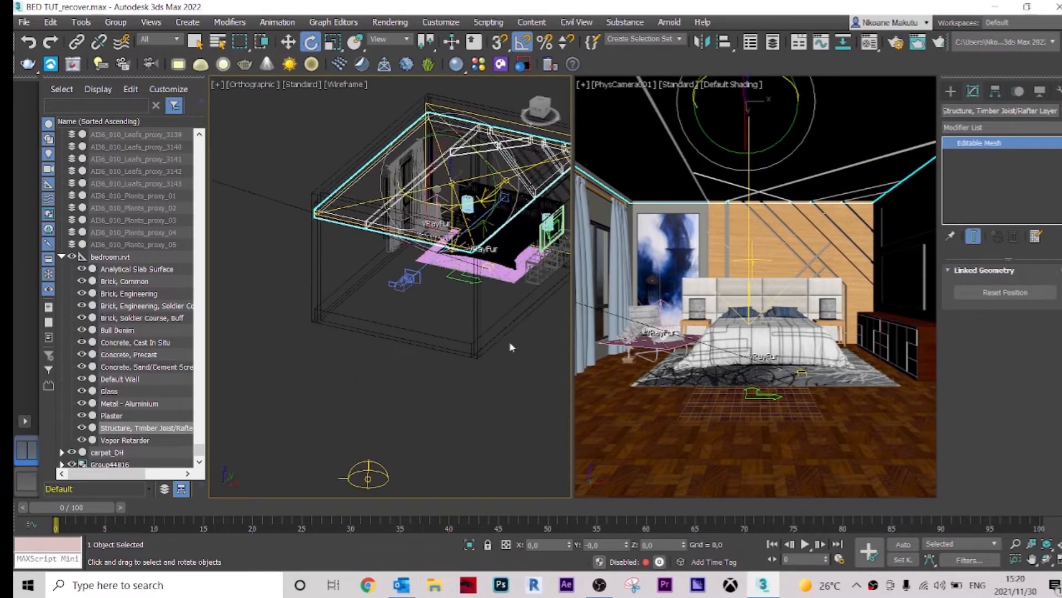
{"action": "left_click", "coordinate": [473, 402]}
{"action": "left_click", "coordinate": [676, 85]}
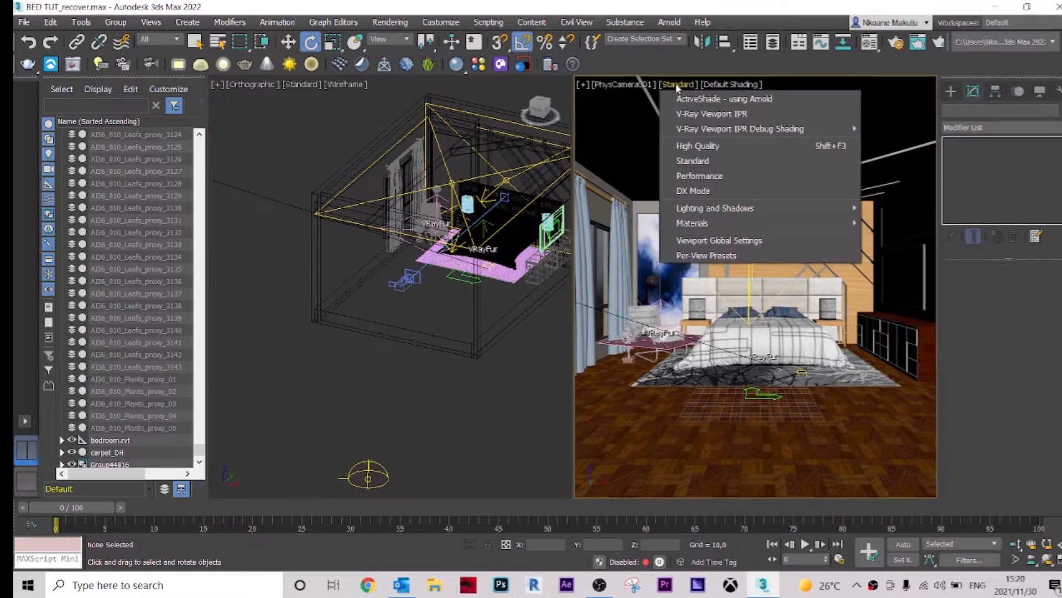
{"action": "left_click", "coordinate": [730, 115]}
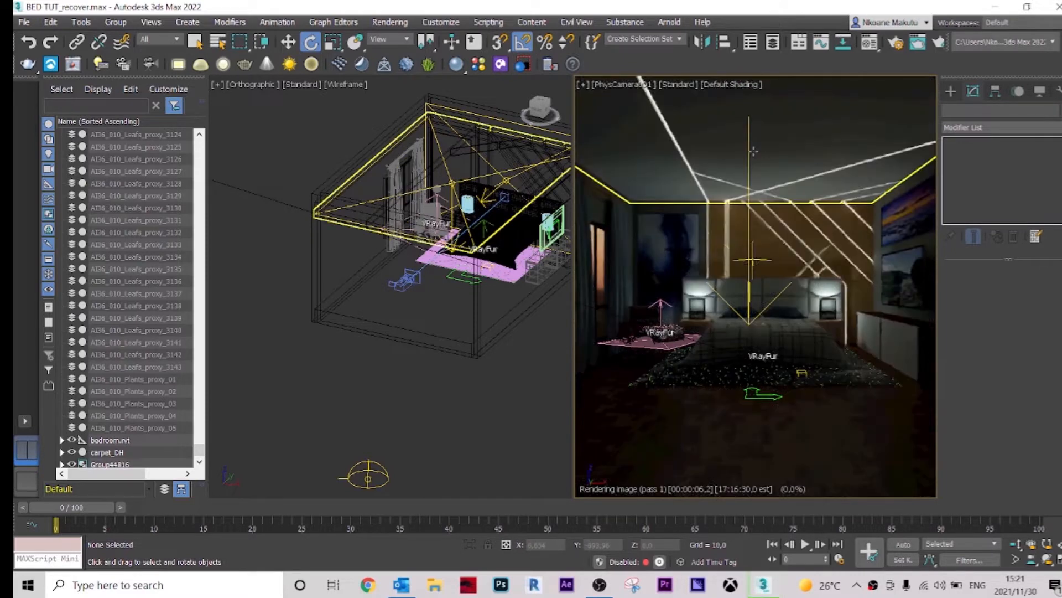
Step: Open the V-Ray Frame Buffer to review the rendered bedroom, then close it
{"action": "left_click", "coordinate": [74, 65]}
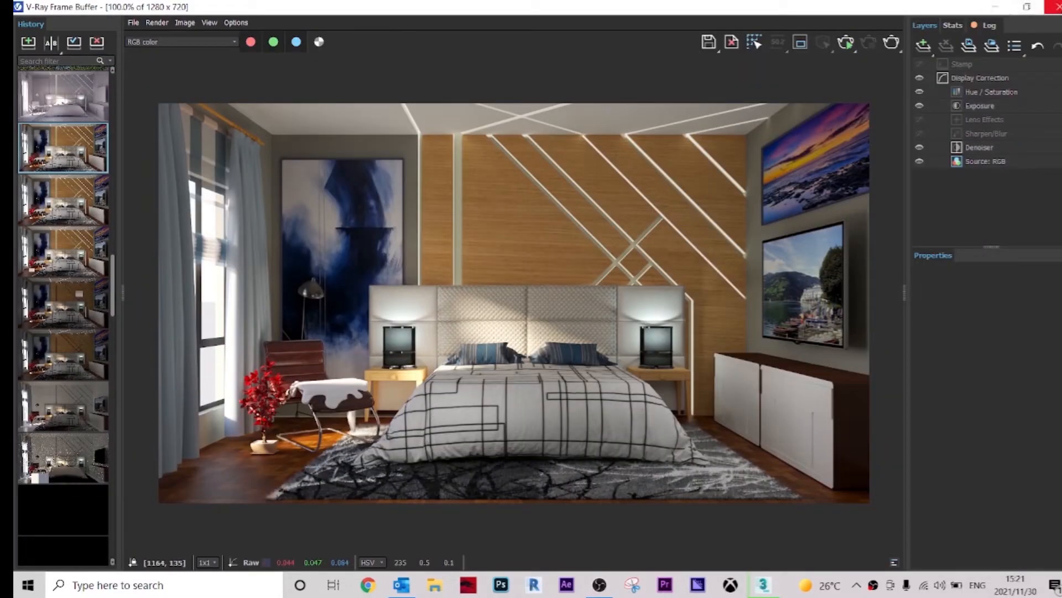
{"action": "left_click", "coordinate": [1053, 6]}
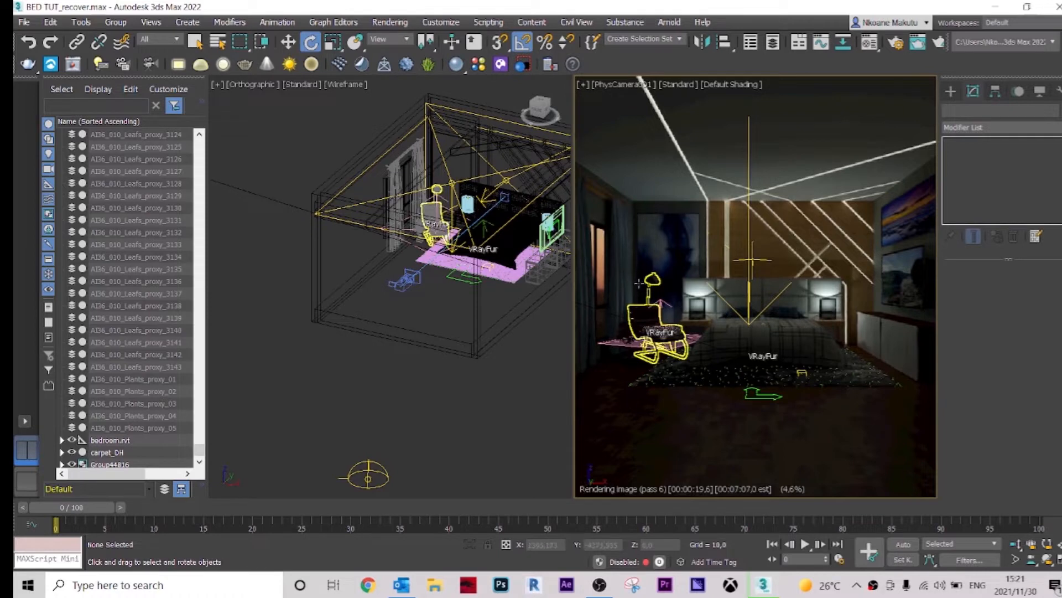
Step: Switch to the top view and isolate the lounge chair group with its floor lamp
{"action": "scroll", "coordinate": [444, 166], "scroll_direction": "up", "scroll_amount": 10}
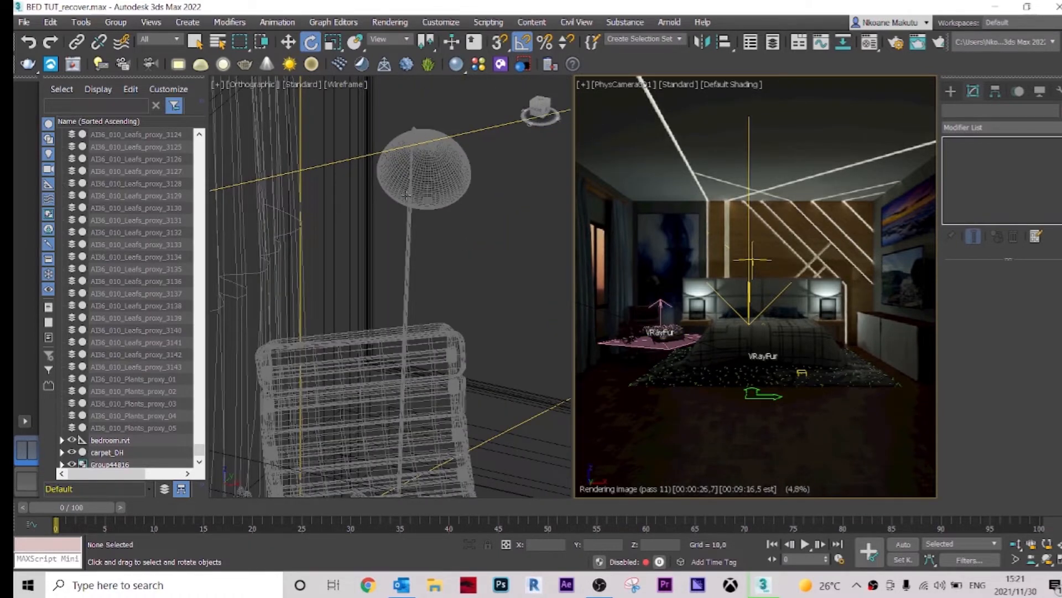
{"action": "scroll", "coordinate": [426, 254], "scroll_direction": "down", "scroll_amount": 8}
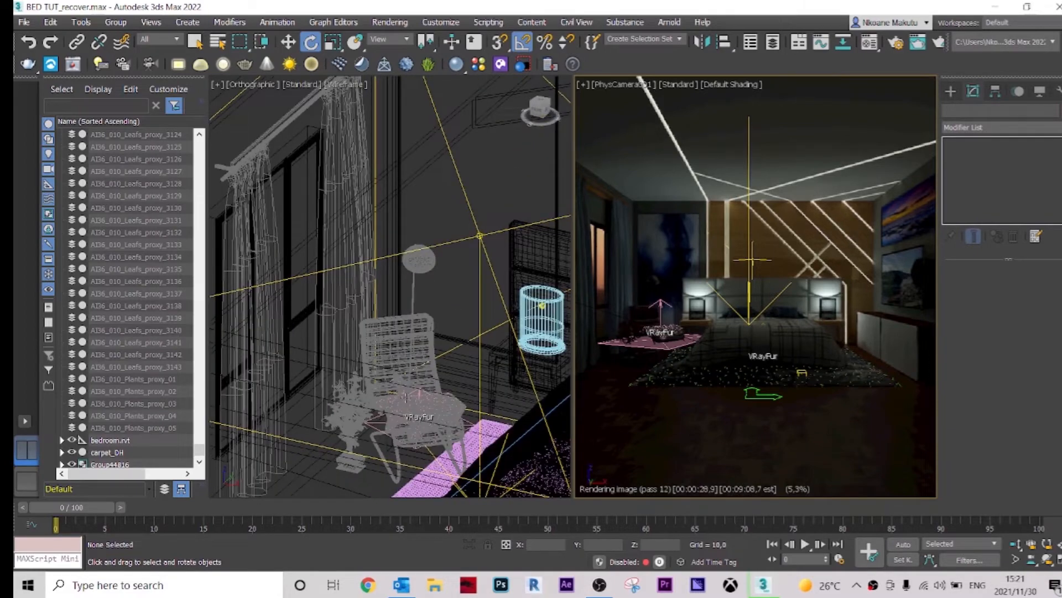
{"action": "middle_click_drag", "start_coordinate": [429, 265], "coordinate": [424, 260]}
{"action": "key", "text": "t"}
{"action": "scroll", "coordinate": [400, 284], "scroll_direction": "down", "scroll_amount": 6}
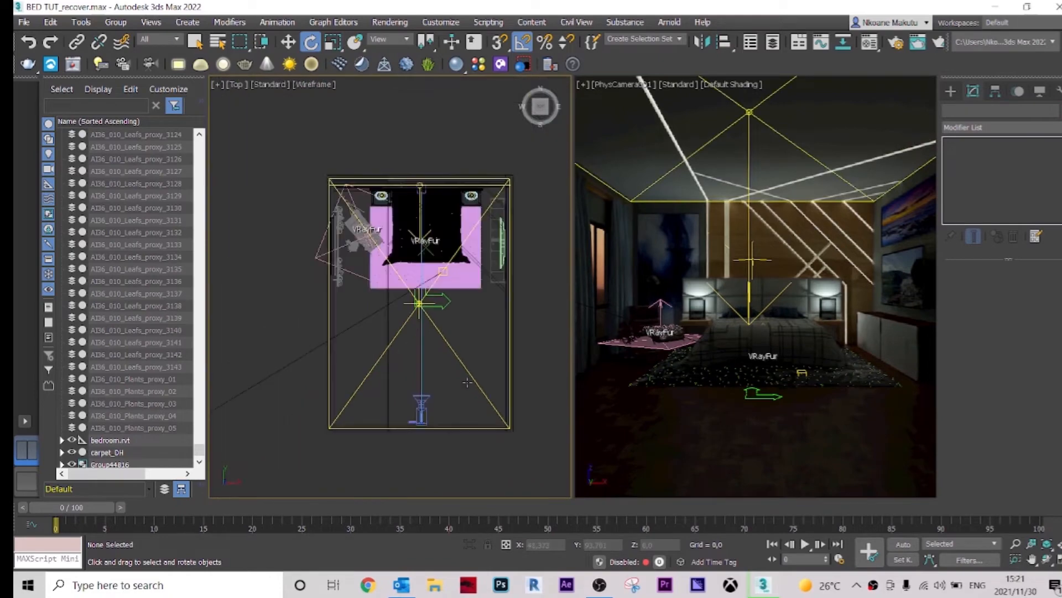
{"action": "scroll", "coordinate": [365, 249], "scroll_direction": "up", "scroll_amount": 8}
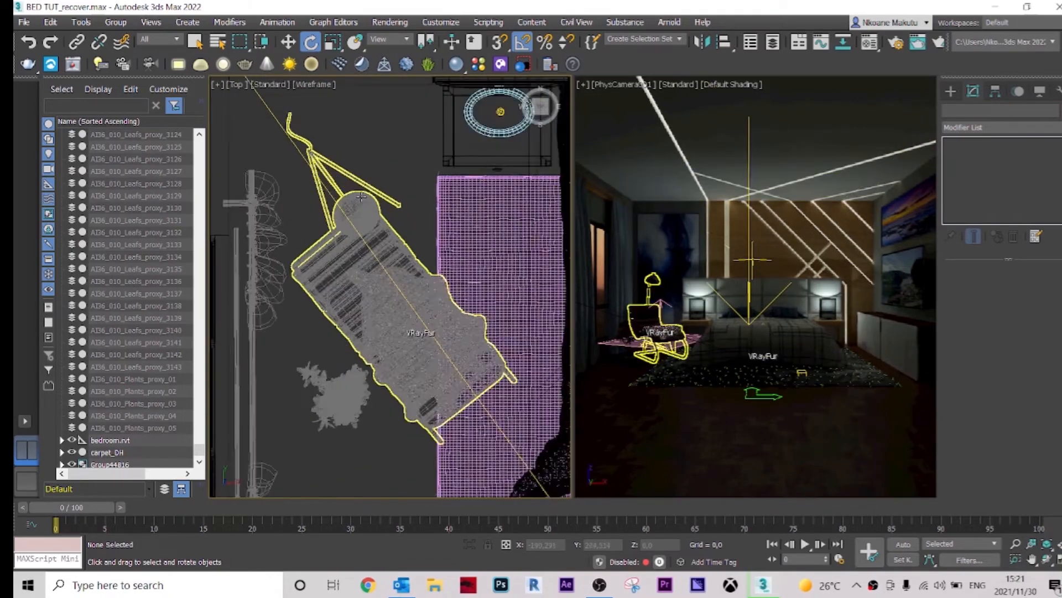
{"action": "scroll", "coordinate": [361, 197], "scroll_direction": "up", "scroll_amount": 6}
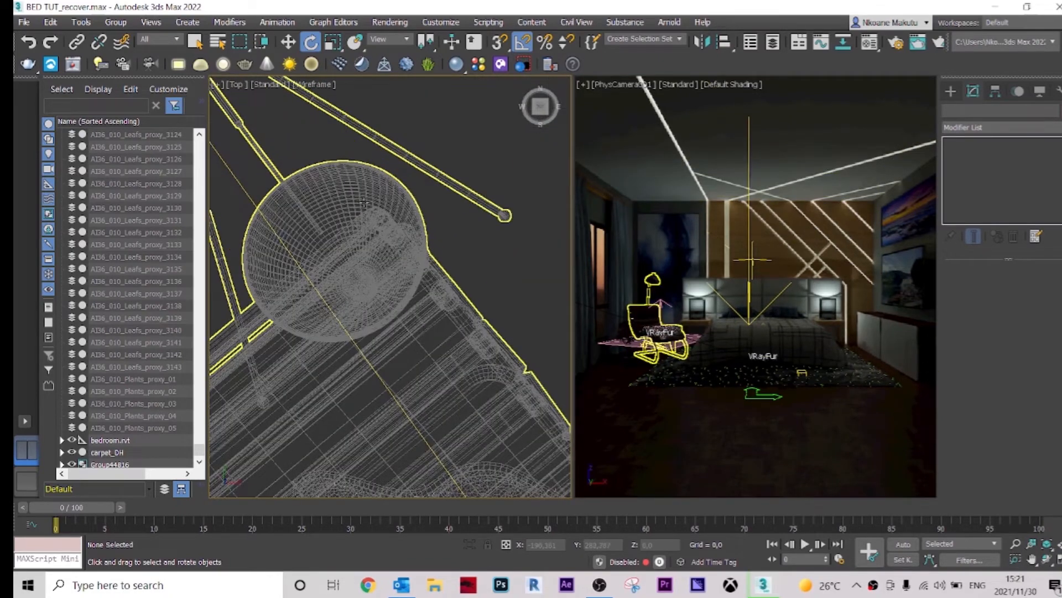
{"action": "scroll", "coordinate": [363, 203], "scroll_direction": "down", "scroll_amount": 4}
{"action": "left_click", "coordinate": [364, 205]}
{"action": "right_click", "coordinate": [364, 207]}
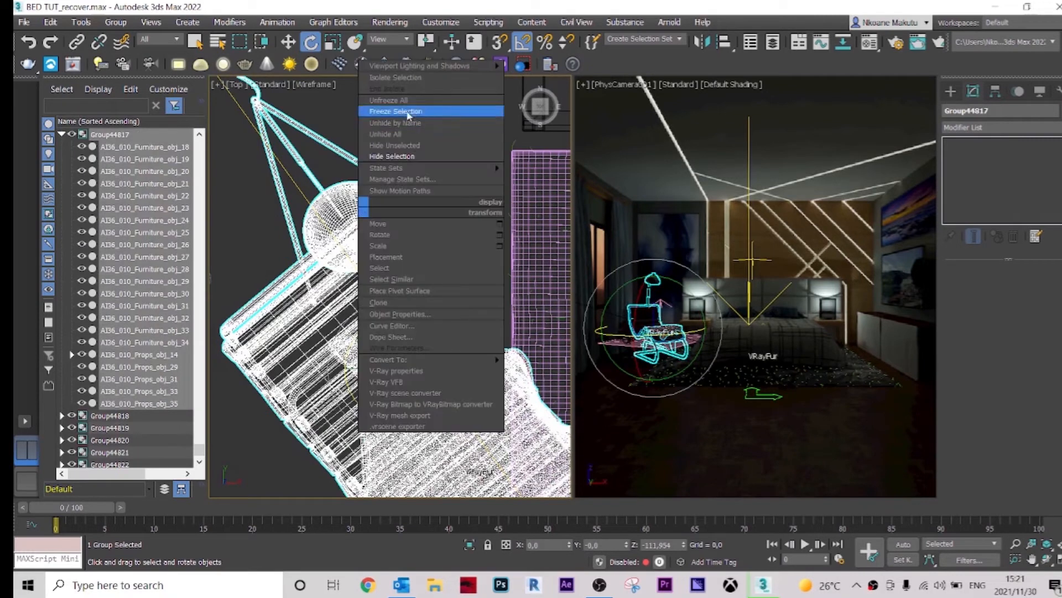
{"action": "left_click", "coordinate": [401, 78]}
{"action": "left_click", "coordinate": [431, 204]}
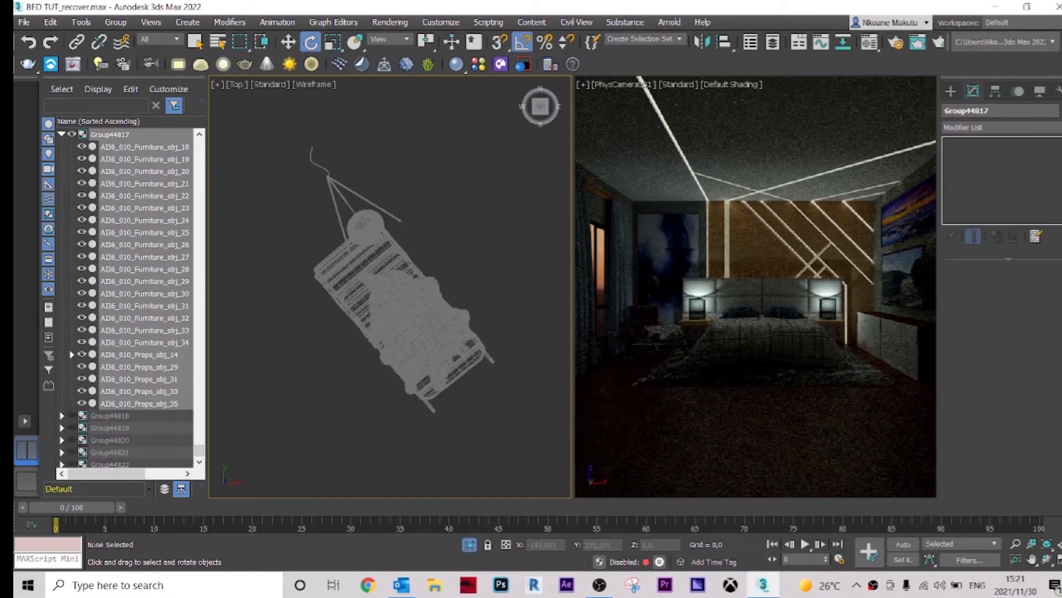
Step: Create a V-Ray plane light over the floor lamp's shade in the top view
{"action": "scroll", "coordinate": [379, 233], "scroll_direction": "up", "scroll_amount": 4}
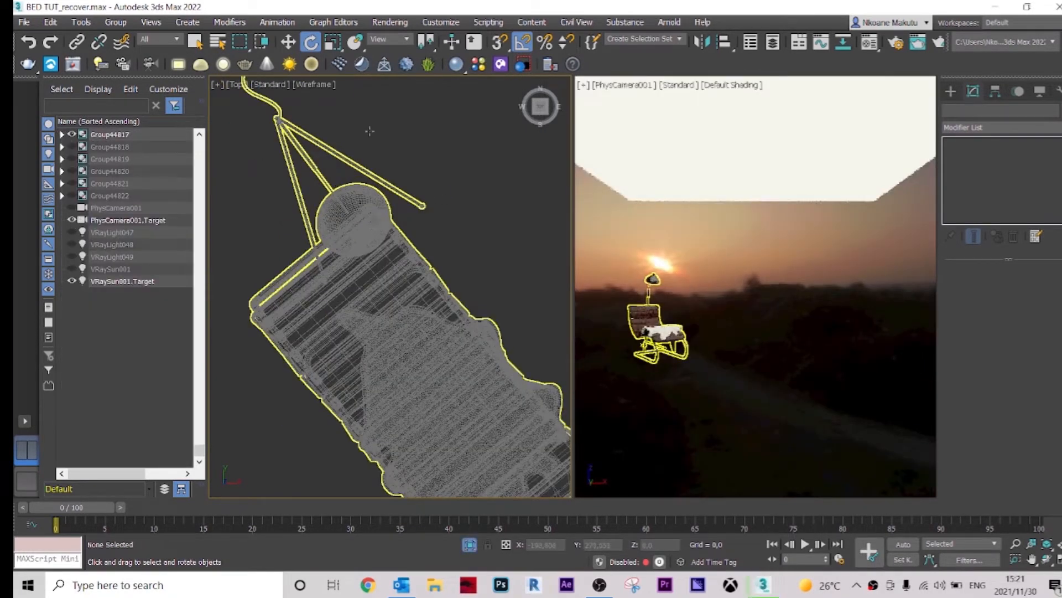
{"action": "left_click", "coordinate": [179, 66]}
{"action": "scroll", "coordinate": [388, 253], "scroll_direction": "up", "scroll_amount": 4}
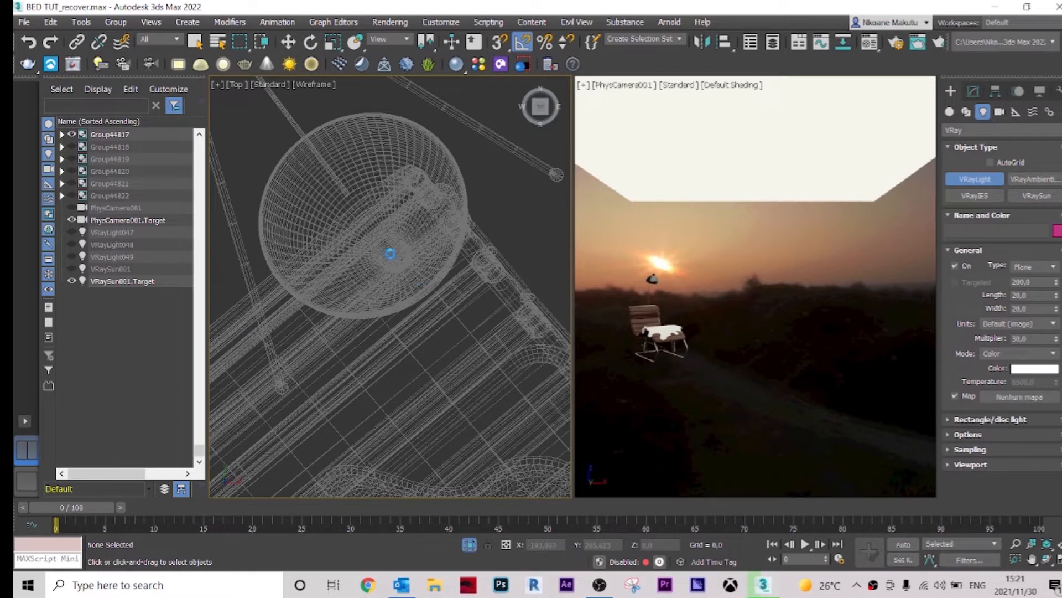
{"action": "mouse_move", "coordinate": [300, 154]}
{"action": "left_mouse_down"}
{"action": "mouse_move", "coordinate": [391, 230]}
{"action": "mouse_move", "coordinate": [425, 282]}
{"action": "mouse_move", "coordinate": [302, 146]}
{"action": "left_mouse_up"}
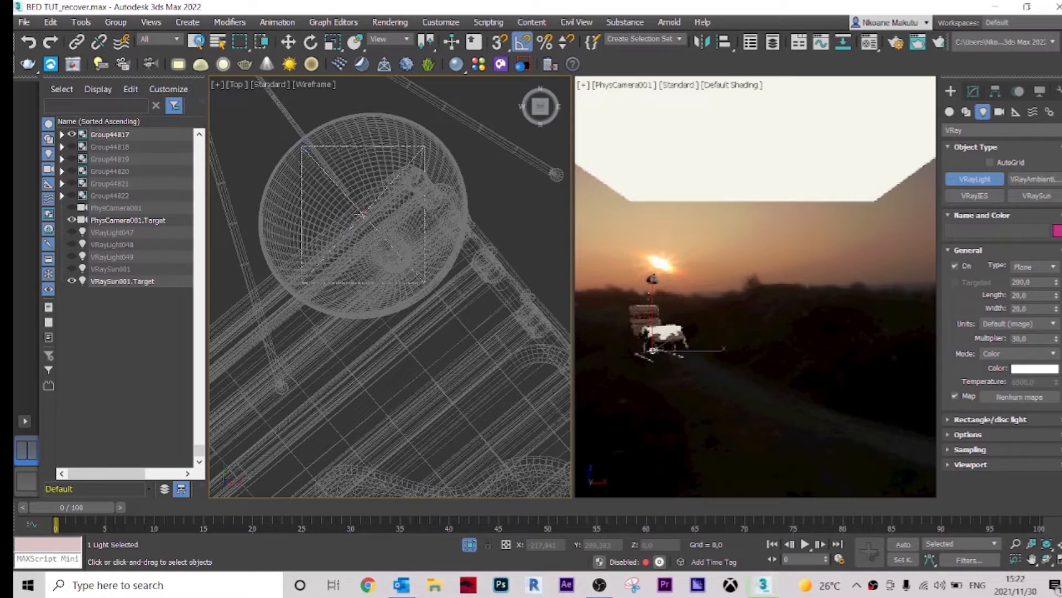
Step: Set the selection filter to Lights
{"action": "left_click", "coordinate": [196, 42]}
{"action": "left_click", "coordinate": [165, 39]}
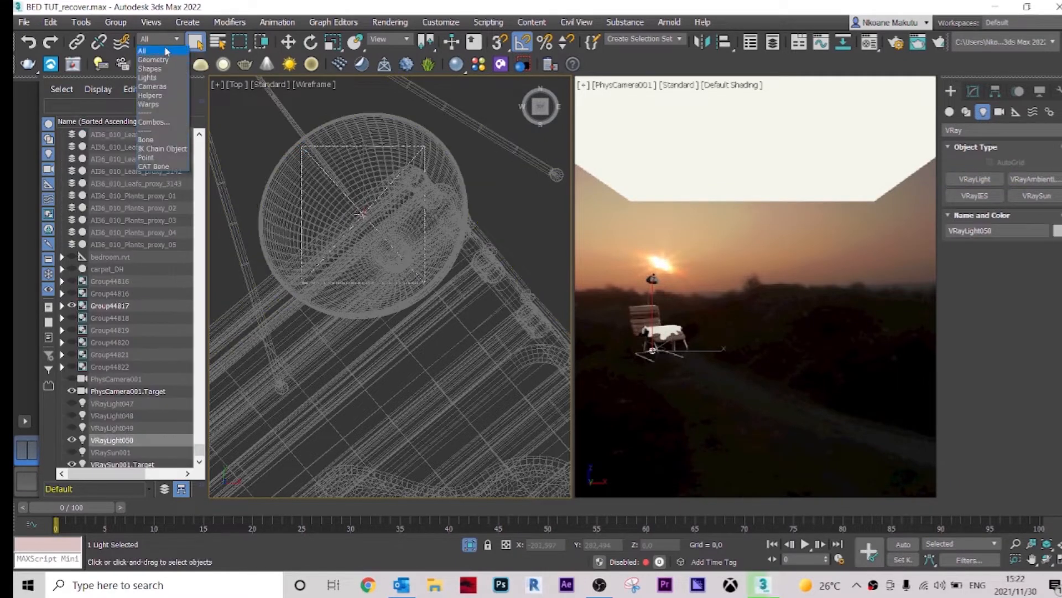
{"action": "left_click", "coordinate": [161, 76]}
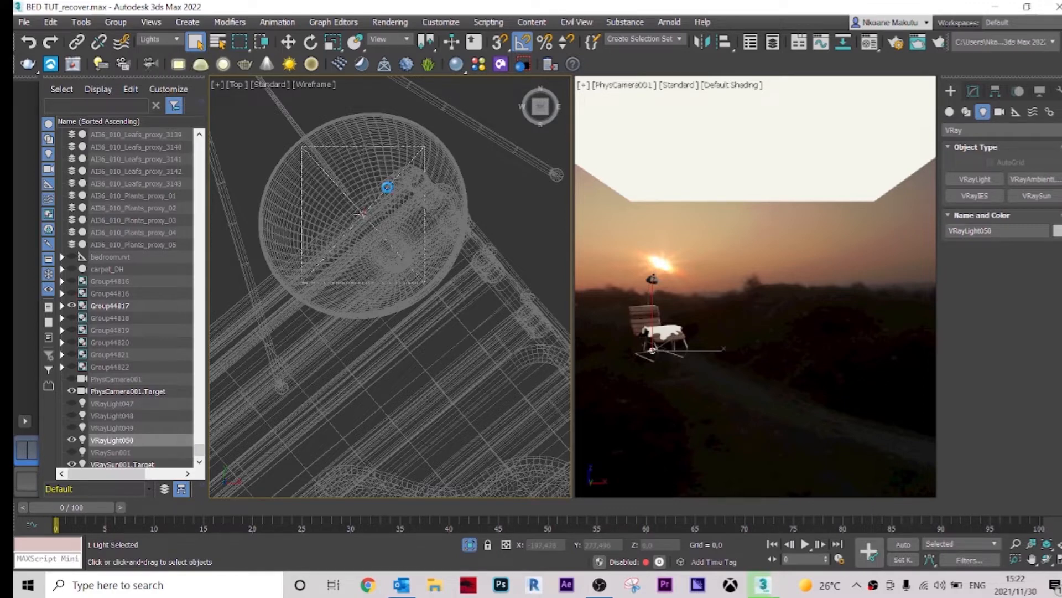
Step: Change the new V-Ray light's type from Plane to Disc
{"action": "left_click", "coordinate": [974, 91]}
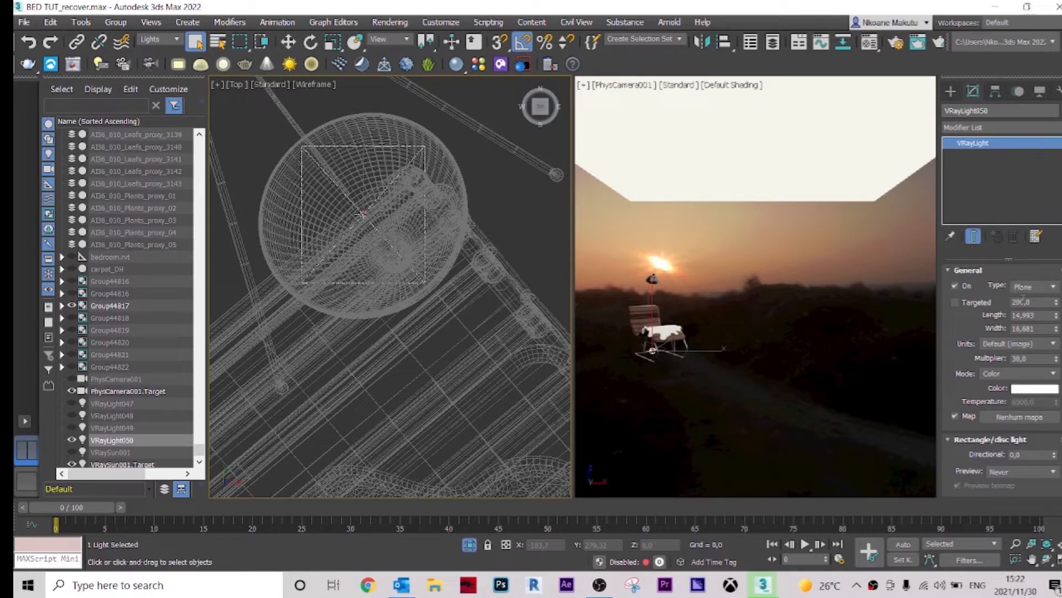
{"action": "left_click", "coordinate": [1034, 288]}
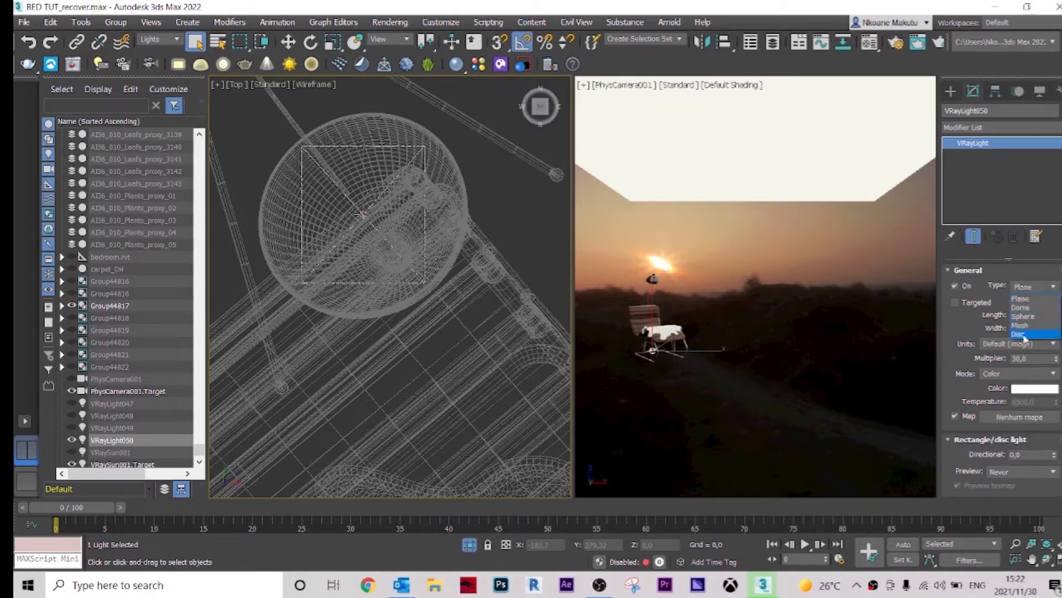
{"action": "left_click", "coordinate": [1022, 334]}
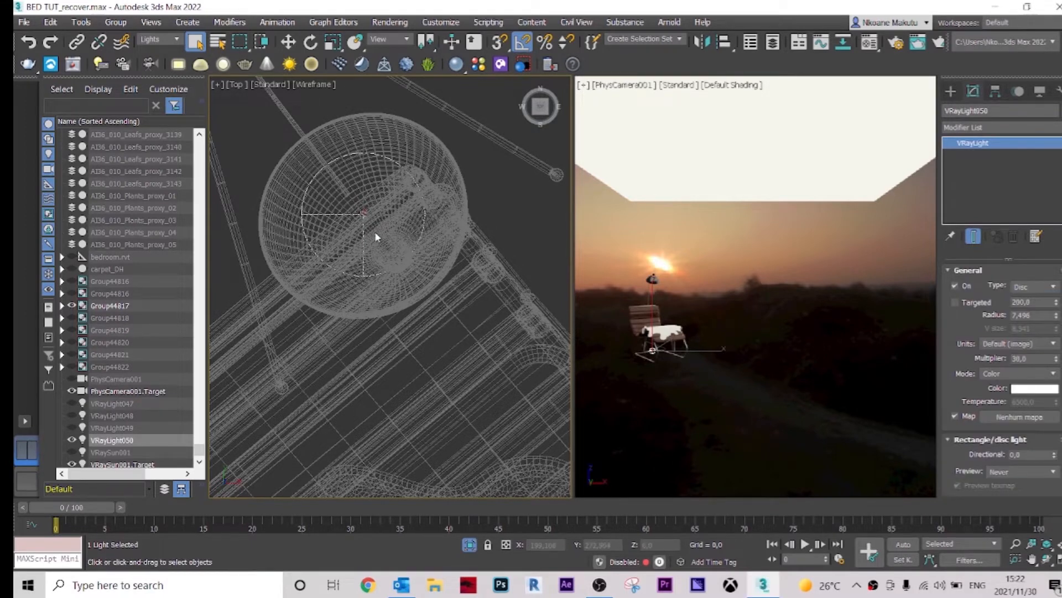
{"action": "mouse_move", "coordinate": [366, 232]}
{"action": "middle_mouse_down"}
{"action": "mouse_move", "coordinate": [347, 230]}
{"action": "mouse_move", "coordinate": [355, 230]}
{"action": "middle_mouse_up"}
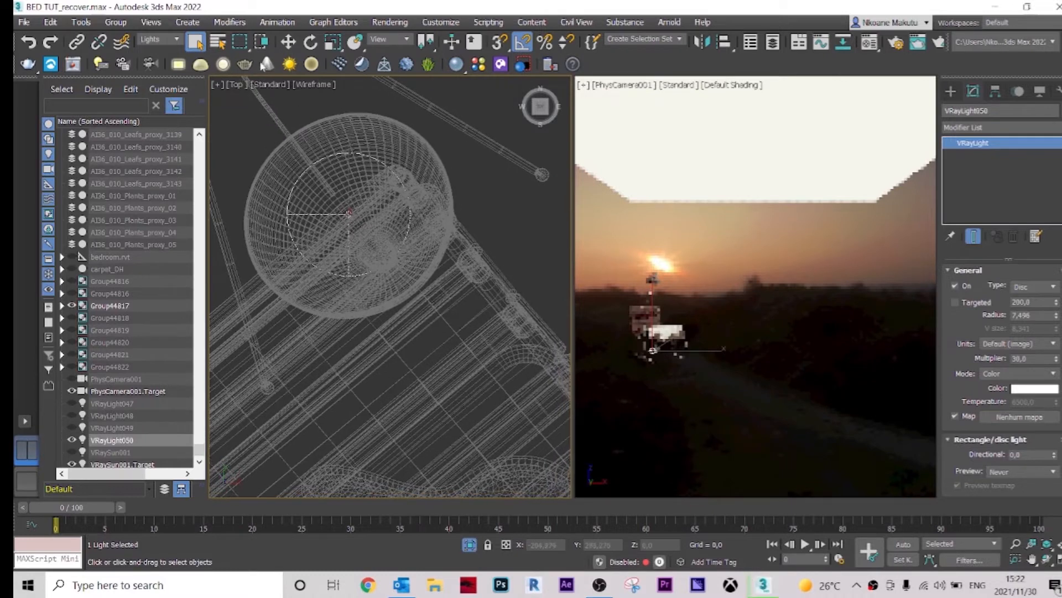
Step: Nudge the disc light so it sits centred under the lamp shade in the top view
{"action": "left_click", "coordinate": [289, 43]}
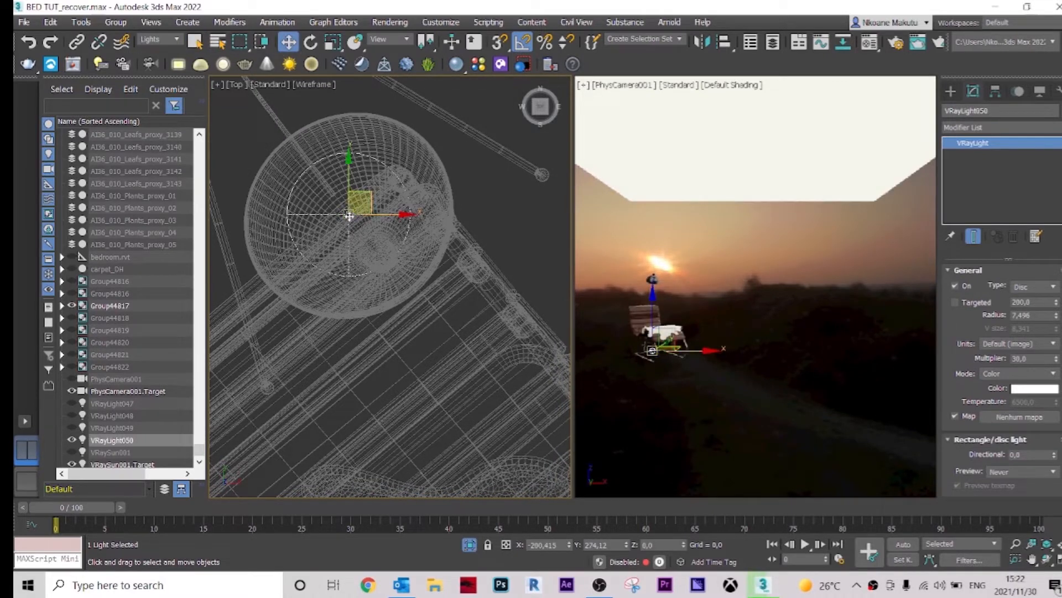
{"action": "left_click_drag", "start_coordinate": [362, 232], "coordinate": [368, 235]}
{"action": "left_click", "coordinate": [334, 43]}
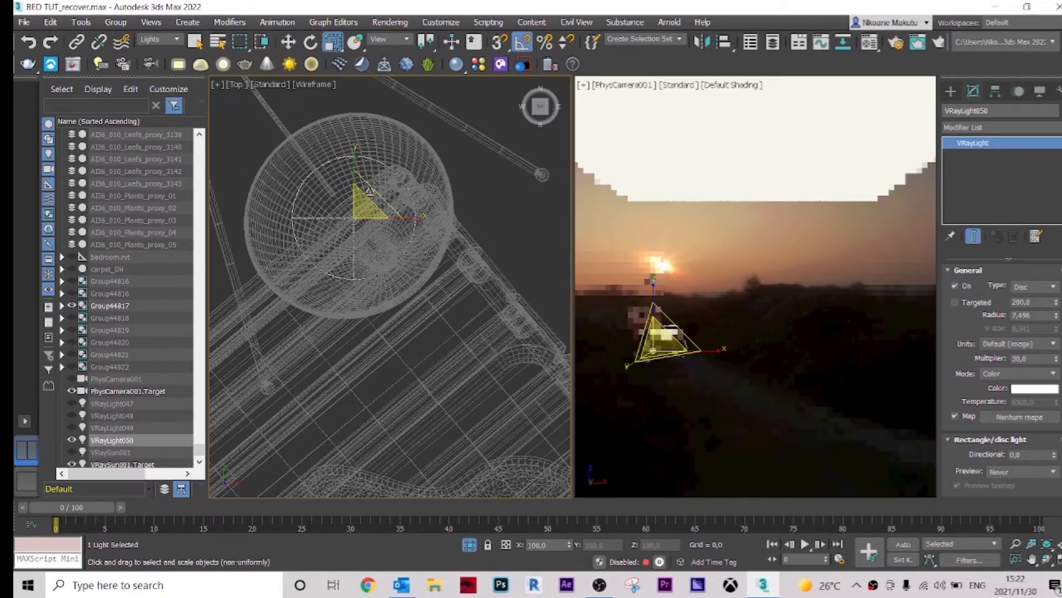
{"action": "left_click_drag", "start_coordinate": [371, 198], "coordinate": [372, 190]}
{"action": "middle_click_drag", "start_coordinate": [371, 273], "coordinate": [406, 193], "text": "alt"}
{"action": "middle_click_drag", "start_coordinate": [413, 256], "coordinate": [408, 401]}
Step: Raise the disc light vertically up into the lamp shade
{"action": "key", "text": "w"}
{"action": "scroll", "coordinate": [398, 357], "scroll_direction": "down", "scroll_amount": 4}
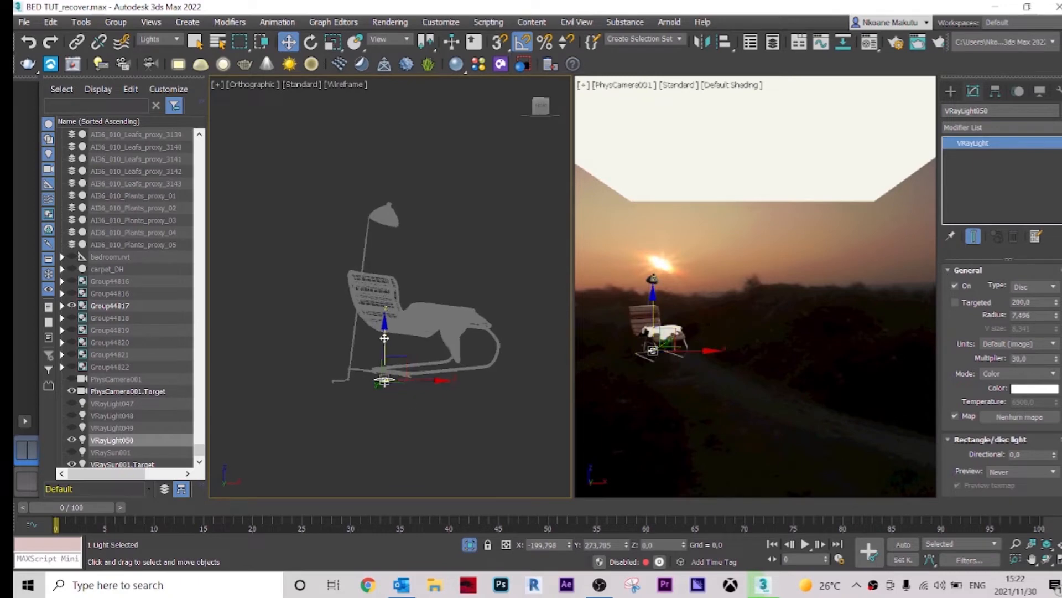
{"action": "left_click_drag", "start_coordinate": [384, 337], "coordinate": [386, 193]}
{"action": "scroll", "coordinate": [394, 222], "scroll_direction": "up", "scroll_amount": 3}
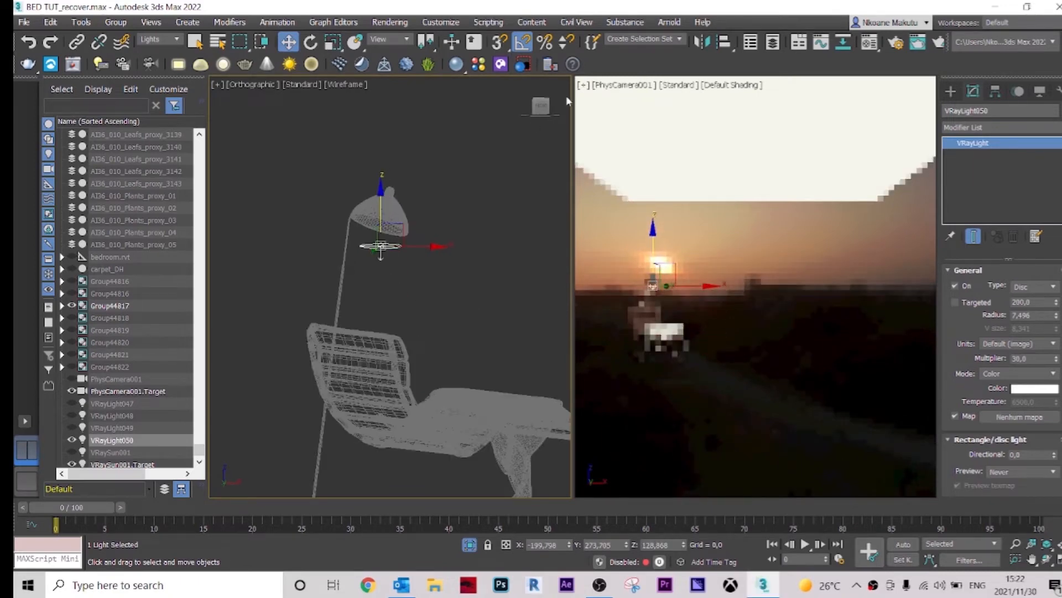
{"action": "left_click", "coordinate": [541, 109]}
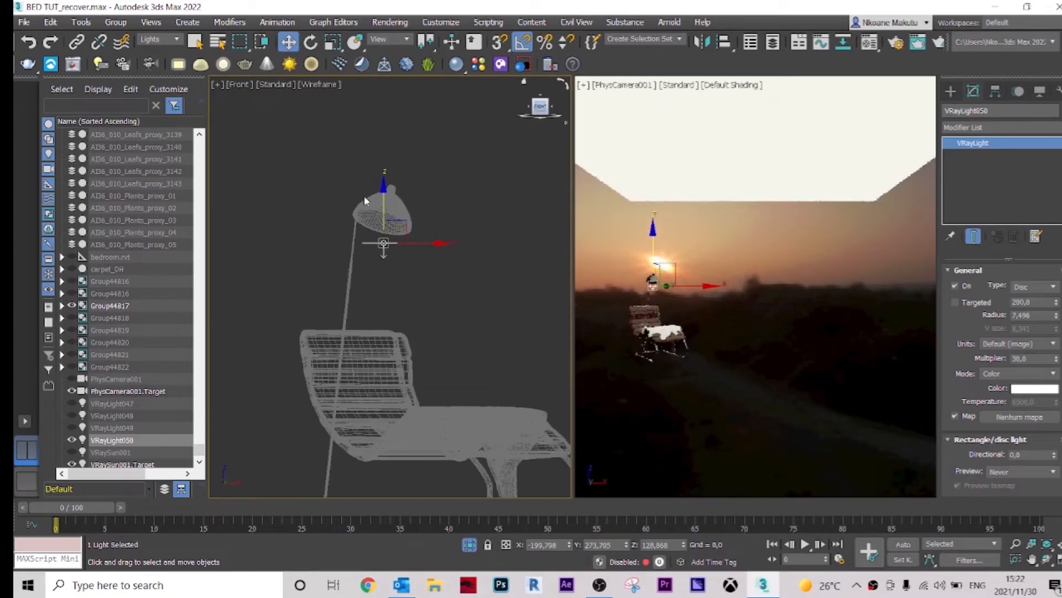
{"action": "scroll", "coordinate": [366, 200], "scroll_direction": "up", "scroll_amount": 6}
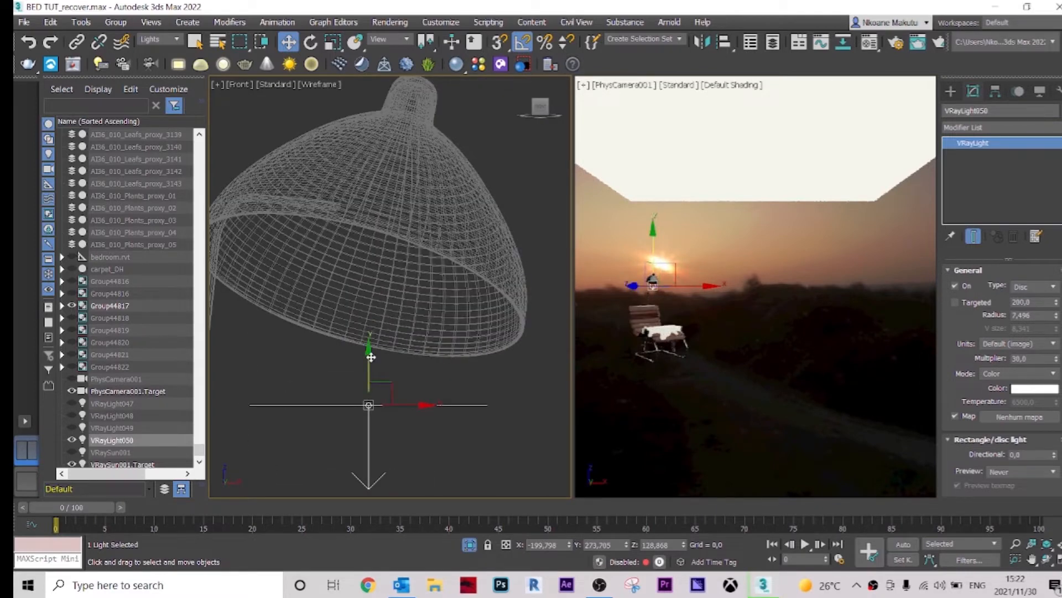
{"action": "left_click_drag", "start_coordinate": [370, 357], "coordinate": [378, 202]}
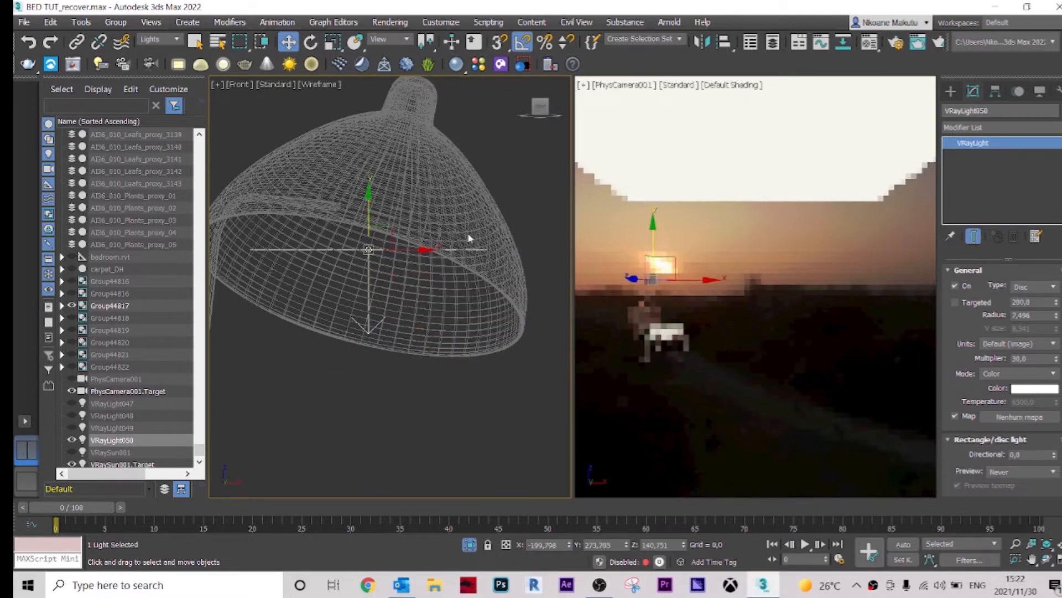
Step: Rotate the disc light about 20 degrees to tilt it inside the shade
{"action": "key", "text": "e"}
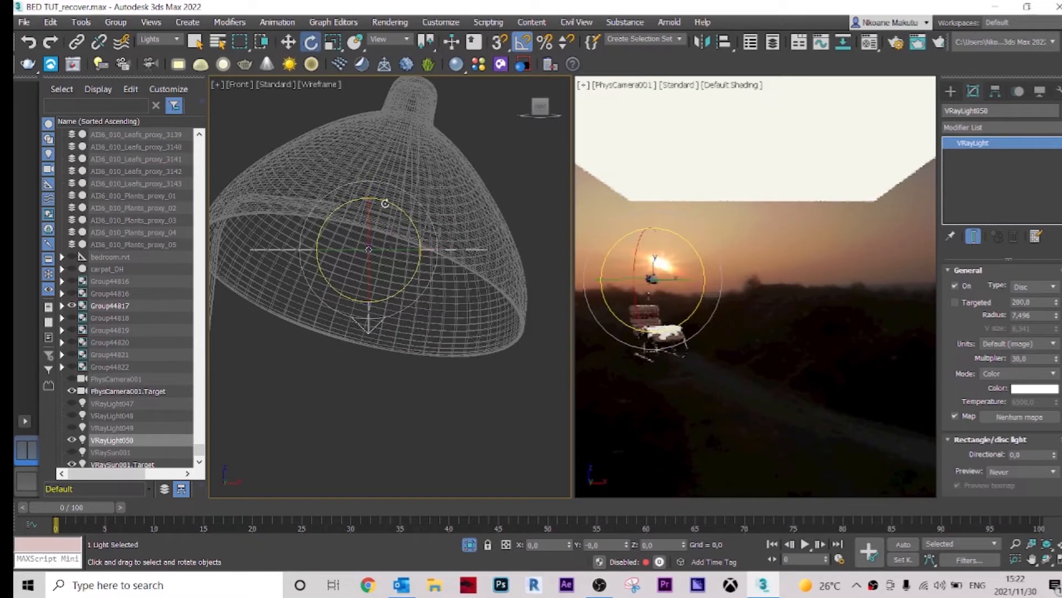
{"action": "left_click_drag", "start_coordinate": [393, 205], "coordinate": [408, 203]}
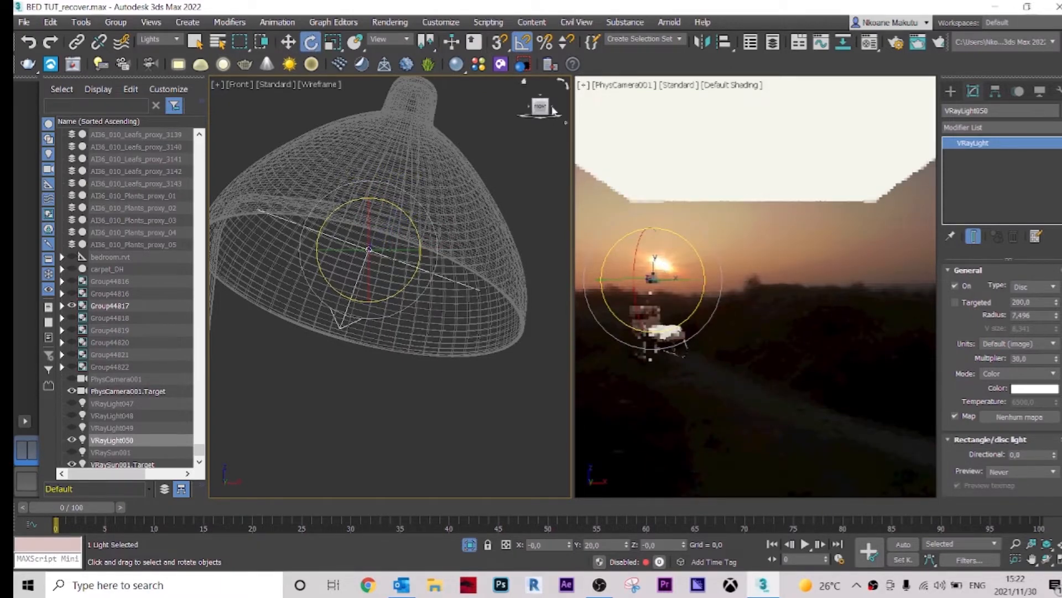
Step: Undo a further rotation of the disc light
{"action": "left_click", "coordinate": [552, 109]}
{"action": "scroll", "coordinate": [425, 266], "scroll_direction": "down", "scroll_amount": 2}
{"action": "mouse_move", "coordinate": [395, 282]}
{"action": "middle_mouse_down"}
{"action": "mouse_move", "coordinate": [376, 287]}
{"action": "mouse_move", "coordinate": [455, 281]}
{"action": "mouse_move", "coordinate": [478, 232]}
{"action": "mouse_move", "coordinate": [459, 246]}
{"action": "mouse_move", "coordinate": [420, 242]}
{"action": "middle_mouse_up"}
{"action": "scroll", "coordinate": [385, 256], "scroll_direction": "up", "scroll_amount": 3}
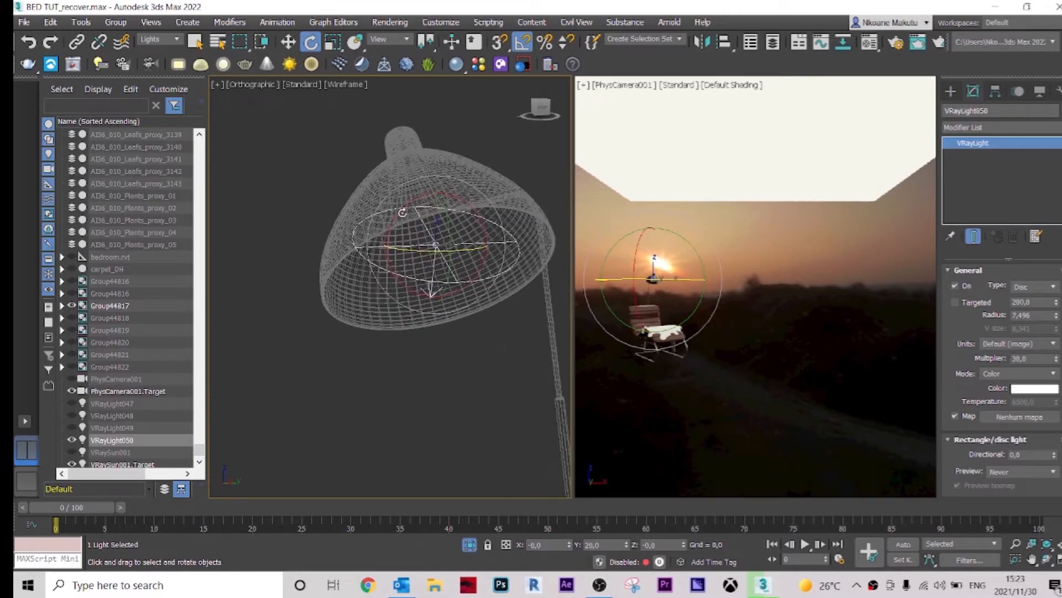
{"action": "left_click_drag", "start_coordinate": [403, 212], "coordinate": [391, 225]}
{"action": "key", "text": "ctrl+z"}
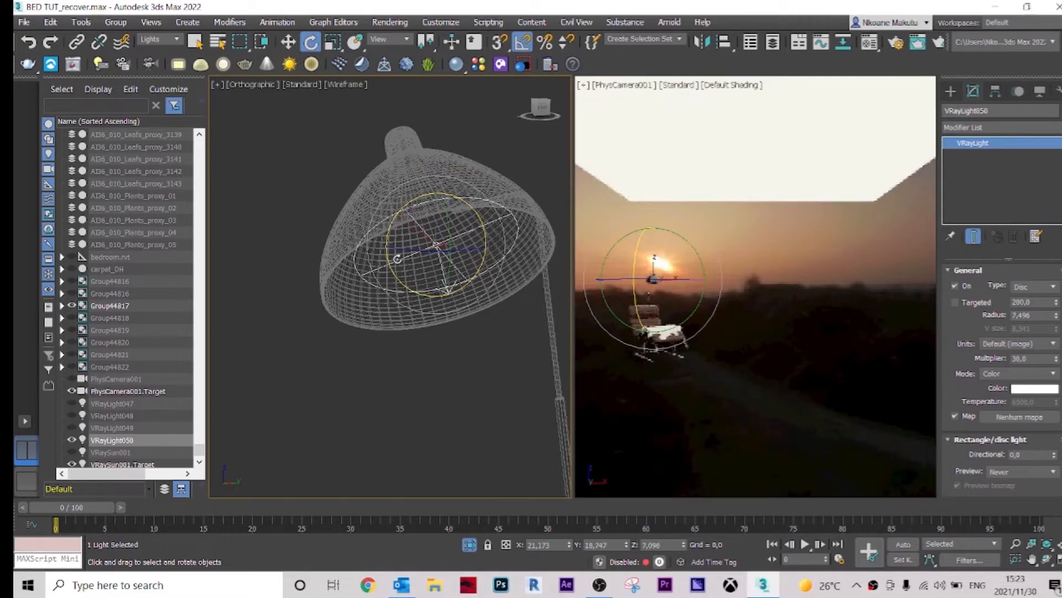
Step: Orbit around the lamp shade to inspect the disc light's orientation
{"action": "middle_click_drag", "start_coordinate": [410, 285], "coordinate": [496, 254], "text": "alt"}
{"action": "left_click_drag", "start_coordinate": [496, 255], "coordinate": [493, 254], "text": "alt"}
{"action": "middle_click_drag", "start_coordinate": [493, 254], "coordinate": [496, 254], "text": "alt"}
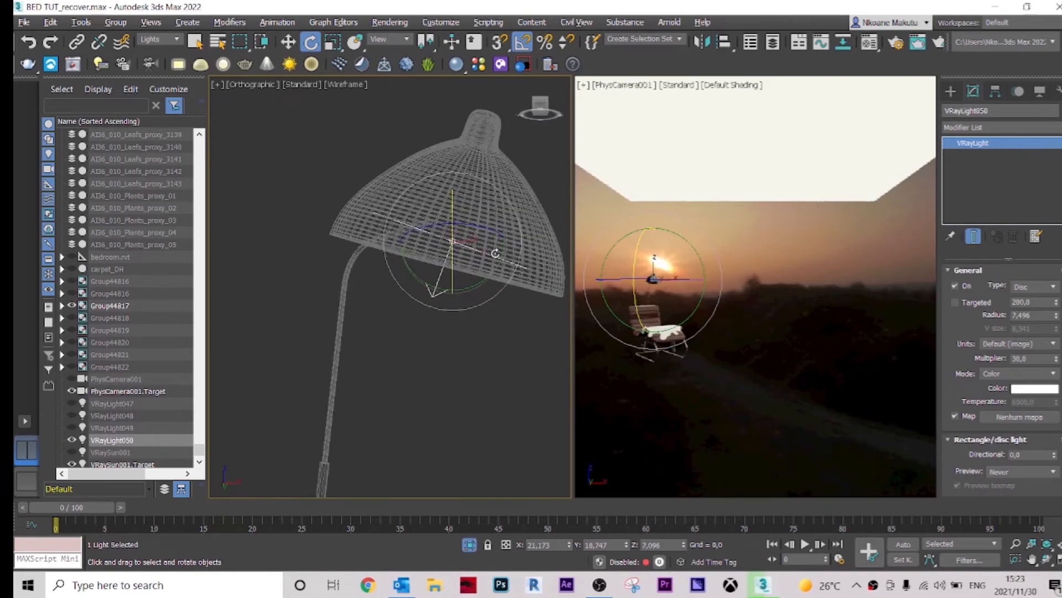
{"action": "left_click_drag", "start_coordinate": [498, 261], "coordinate": [502, 259]}
{"action": "middle_click_drag", "start_coordinate": [415, 327], "coordinate": [490, 313], "text": "alt"}
Step: Scale the disc light down so it fits inside the lamp shade
{"action": "left_click", "coordinate": [332, 42]}
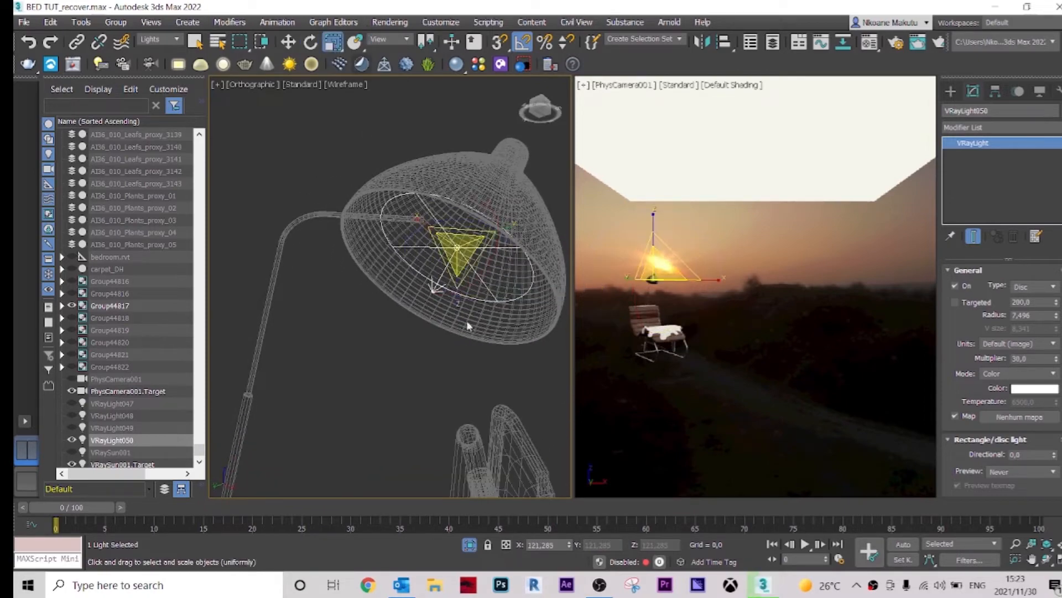
{"action": "middle_click_drag", "start_coordinate": [484, 268], "coordinate": [438, 303]}
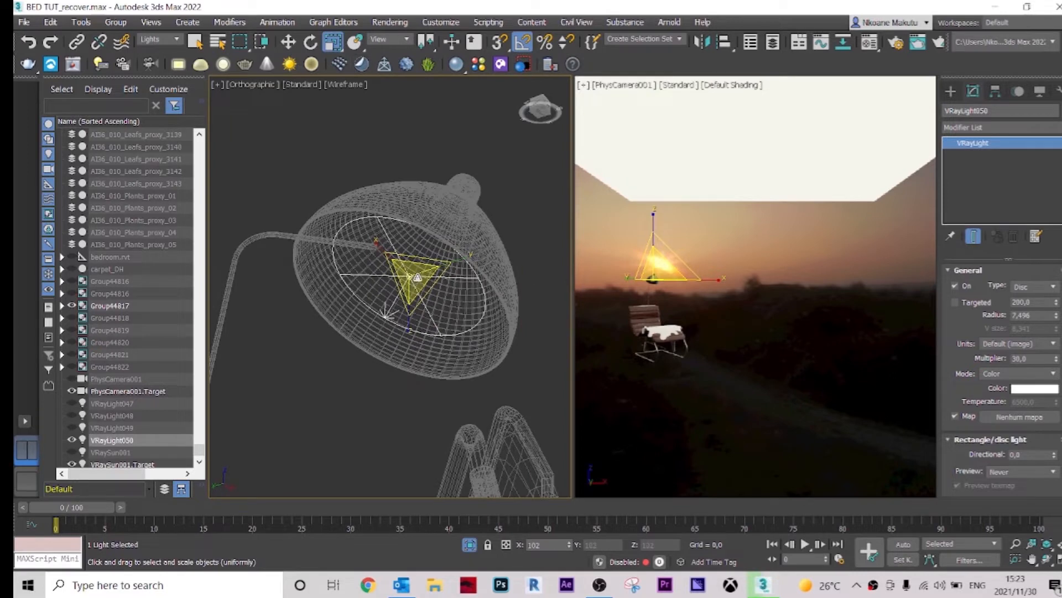
{"action": "left_click_drag", "start_coordinate": [417, 278], "coordinate": [421, 274]}
Step: Switch the viewport to Default Shading and inspect the light's fit inside the shade
{"action": "left_click", "coordinate": [343, 86]}
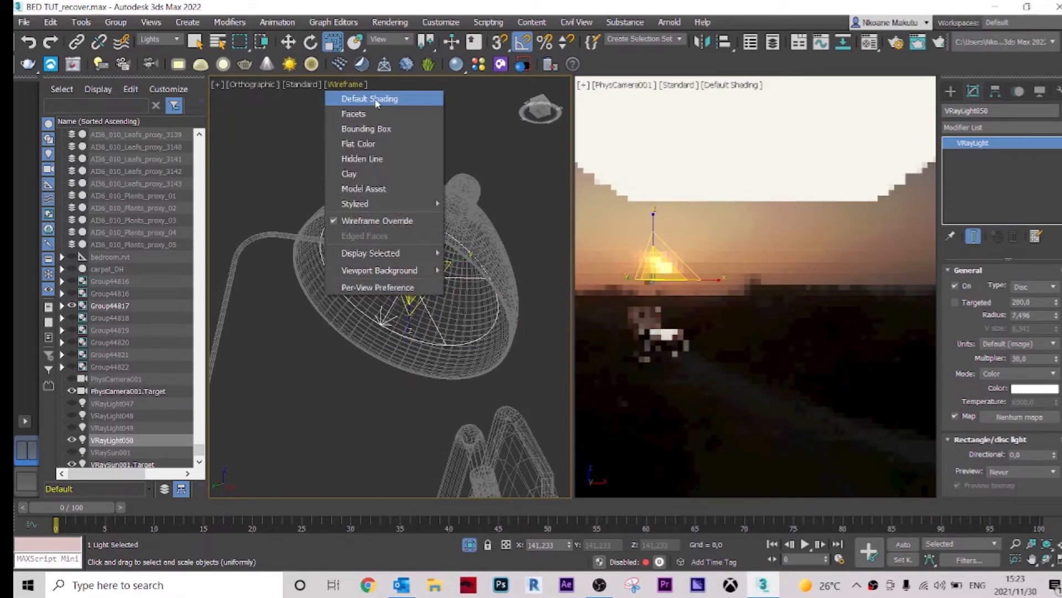
{"action": "left_click", "coordinate": [370, 100]}
{"action": "mouse_move", "coordinate": [470, 272]}
{"action": "middle_mouse_down", "text": "alt"}
{"action": "mouse_move", "coordinate": [474, 296]}
{"action": "mouse_move", "coordinate": [494, 273]}
{"action": "mouse_move", "coordinate": [501, 296]}
{"action": "mouse_move", "coordinate": [471, 301]}
{"action": "mouse_move", "coordinate": [481, 285]}
{"action": "middle_mouse_up", "text": "alt"}
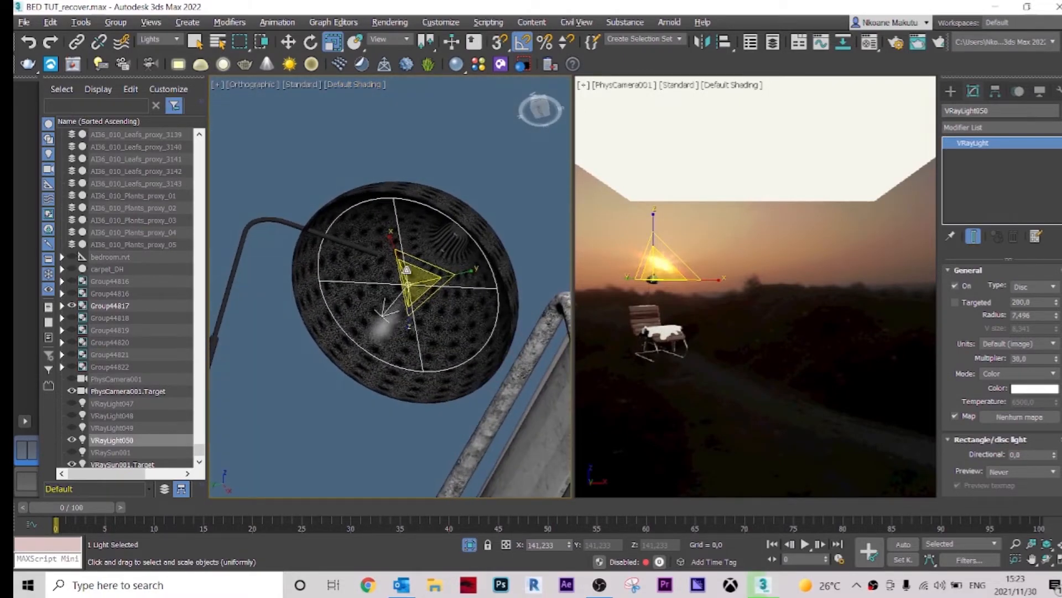
{"action": "scroll", "coordinate": [418, 290], "scroll_direction": "up", "scroll_amount": 2}
{"action": "left_click_drag", "start_coordinate": [415, 285], "coordinate": [419, 277]}
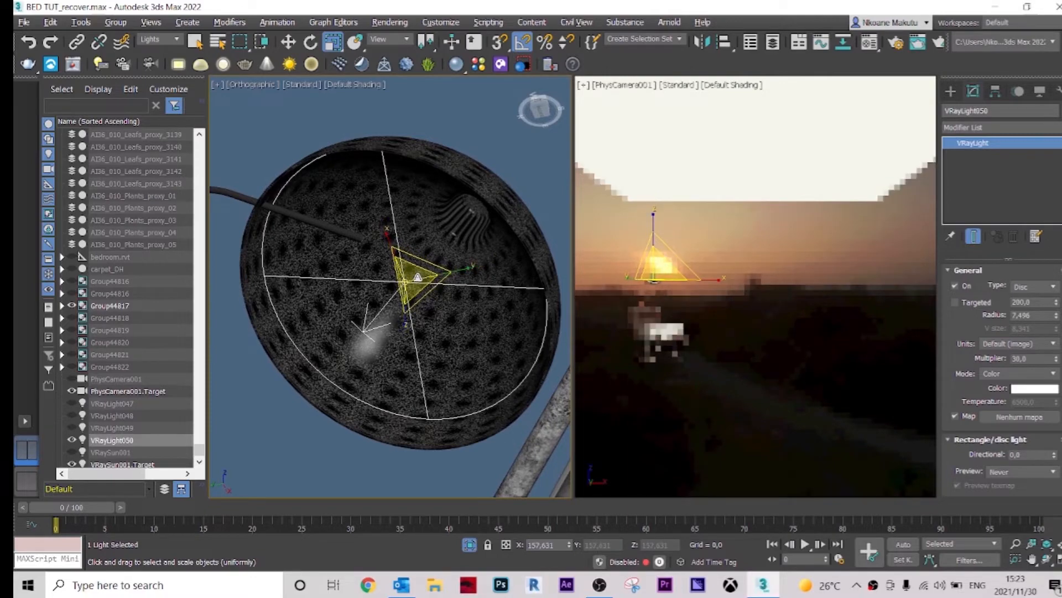
{"action": "middle_click_drag", "start_coordinate": [419, 277], "coordinate": [363, 335], "text": "alt"}
{"action": "scroll", "coordinate": [413, 301], "scroll_direction": "down", "scroll_amount": 5}
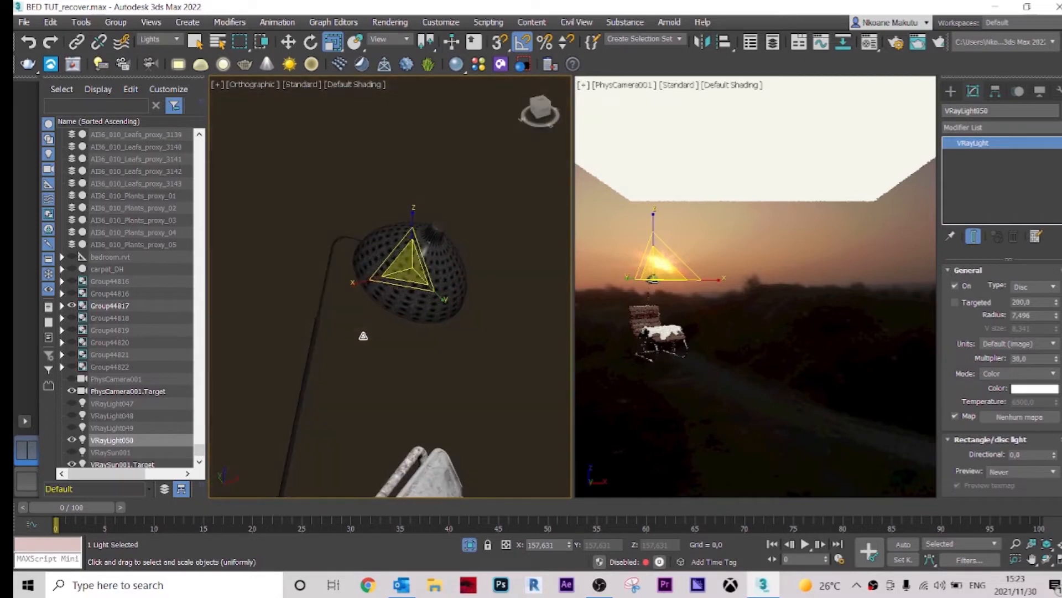
{"action": "scroll", "coordinate": [468, 243], "scroll_direction": "up", "scroll_amount": 4}
{"action": "middle_click_drag", "start_coordinate": [433, 268], "coordinate": [448, 247]}
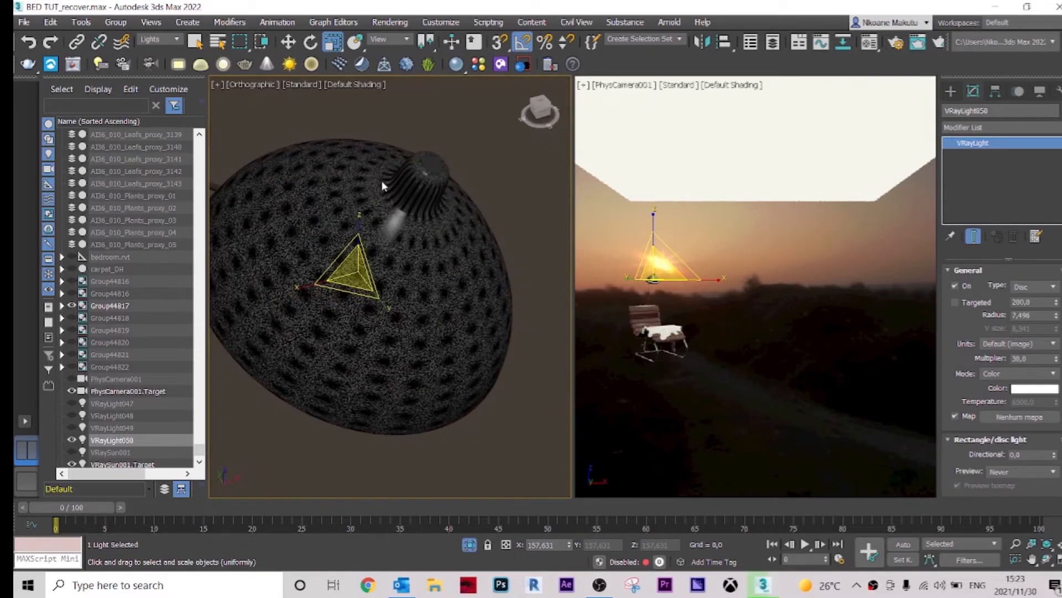
{"action": "scroll", "coordinate": [394, 191], "scroll_direction": "down", "scroll_amount": 5}
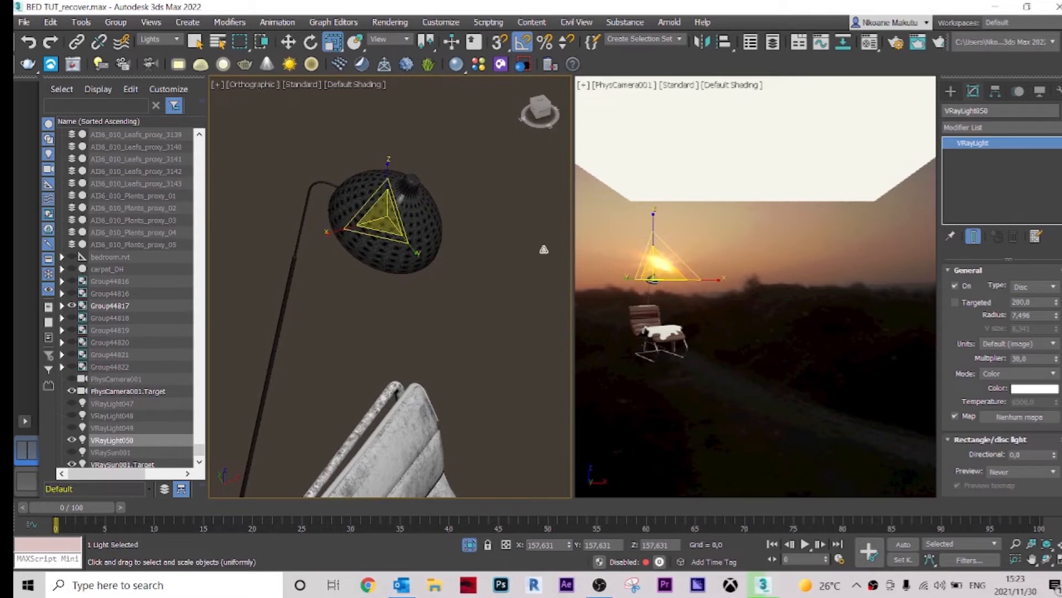
Step: Stop the interactive V-Ray preview in the camera viewport
{"action": "left_click", "coordinate": [619, 147]}
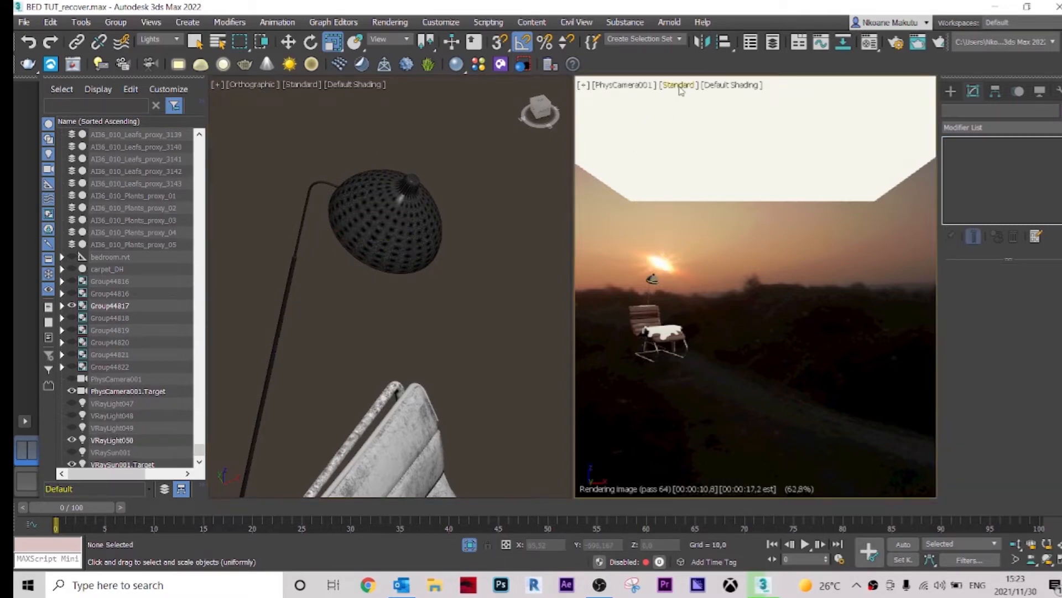
{"action": "left_click", "coordinate": [681, 84]}
{"action": "left_click", "coordinate": [714, 111]}
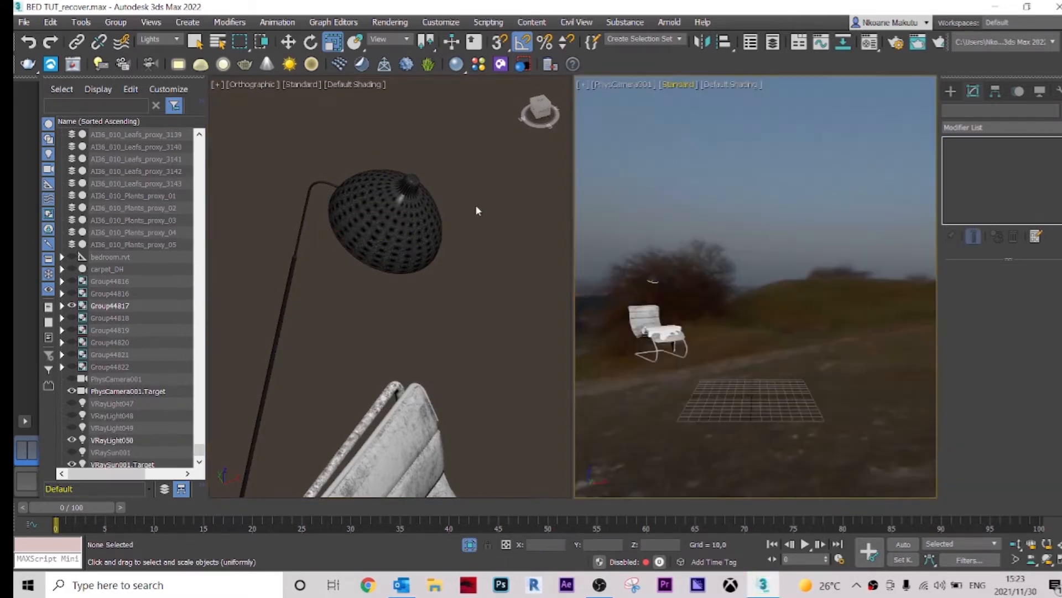
Step: End isolation to bring back the whole bedroom scene
{"action": "left_click", "coordinate": [395, 328]}
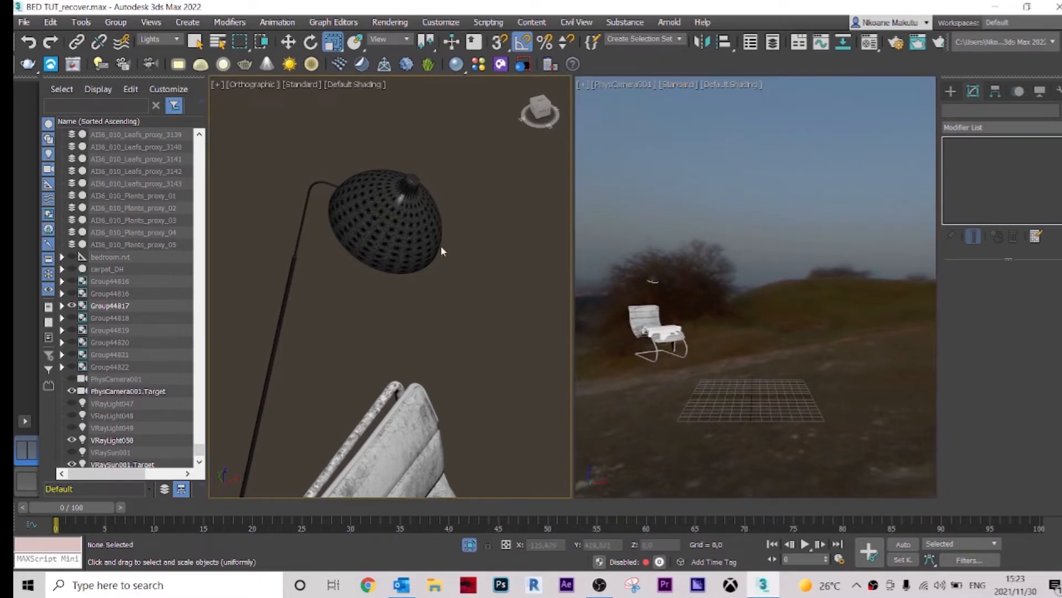
{"action": "scroll", "coordinate": [435, 249], "scroll_direction": "down", "scroll_amount": 5}
{"action": "mouse_move", "coordinate": [432, 251]}
{"action": "middle_mouse_down", "text": "alt"}
{"action": "mouse_move", "coordinate": [448, 273]}
{"action": "mouse_move", "coordinate": [425, 254]}
{"action": "middle_mouse_up", "text": "alt"}
{"action": "middle_click_drag", "start_coordinate": [424, 254], "coordinate": [451, 329]}
{"action": "middle_click_drag", "start_coordinate": [450, 329], "coordinate": [434, 310], "text": "alt"}
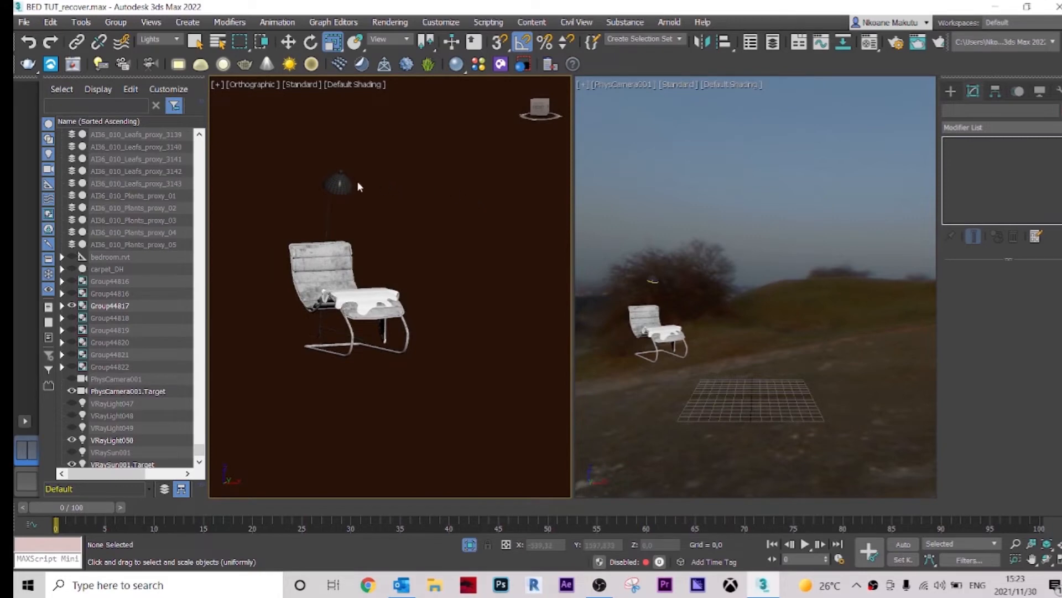
{"action": "scroll", "coordinate": [359, 186], "scroll_direction": "up", "scroll_amount": 3}
{"action": "right_click", "coordinate": [367, 158]}
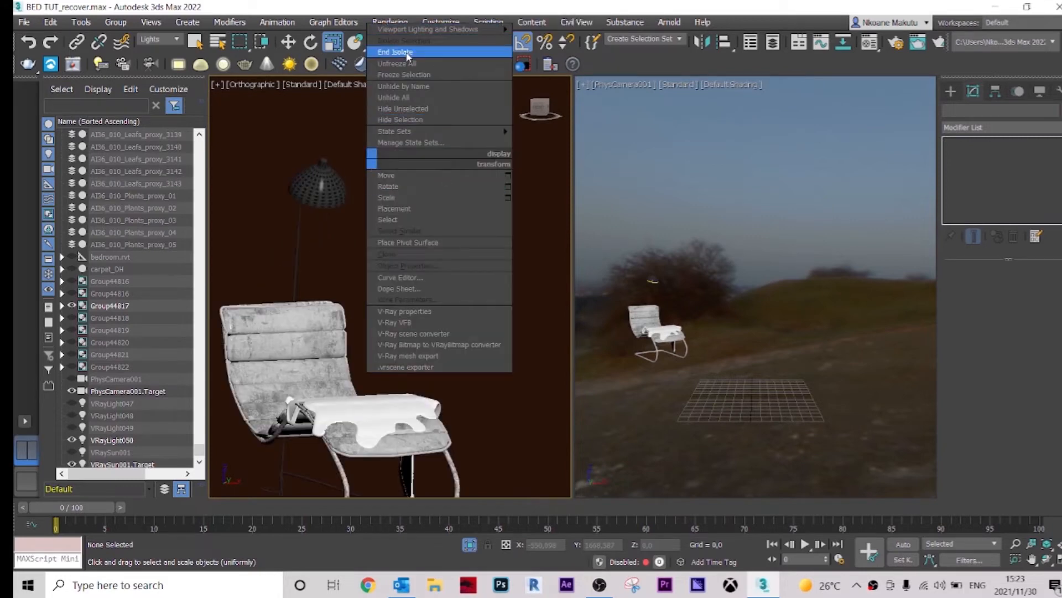
{"action": "left_click", "coordinate": [397, 51]}
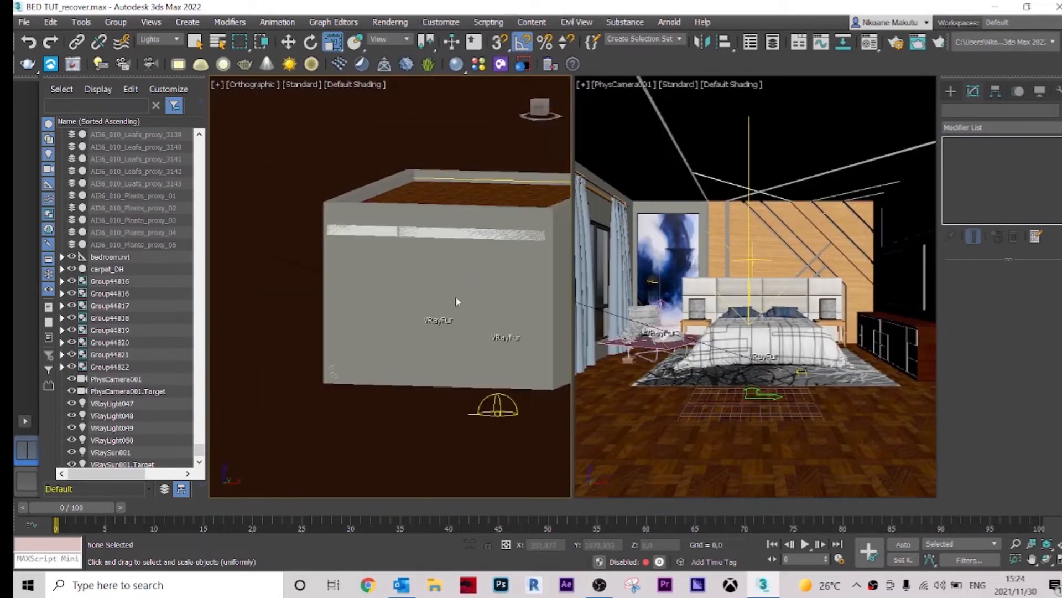
{"action": "scroll", "coordinate": [457, 299], "scroll_direction": "down", "scroll_amount": 5}
{"action": "scroll", "coordinate": [487, 269], "scroll_direction": "up", "scroll_amount": 3}
{"action": "middle_click_drag", "start_coordinate": [487, 269], "coordinate": [480, 288], "text": "alt"}
{"action": "left_click", "coordinate": [631, 156]}
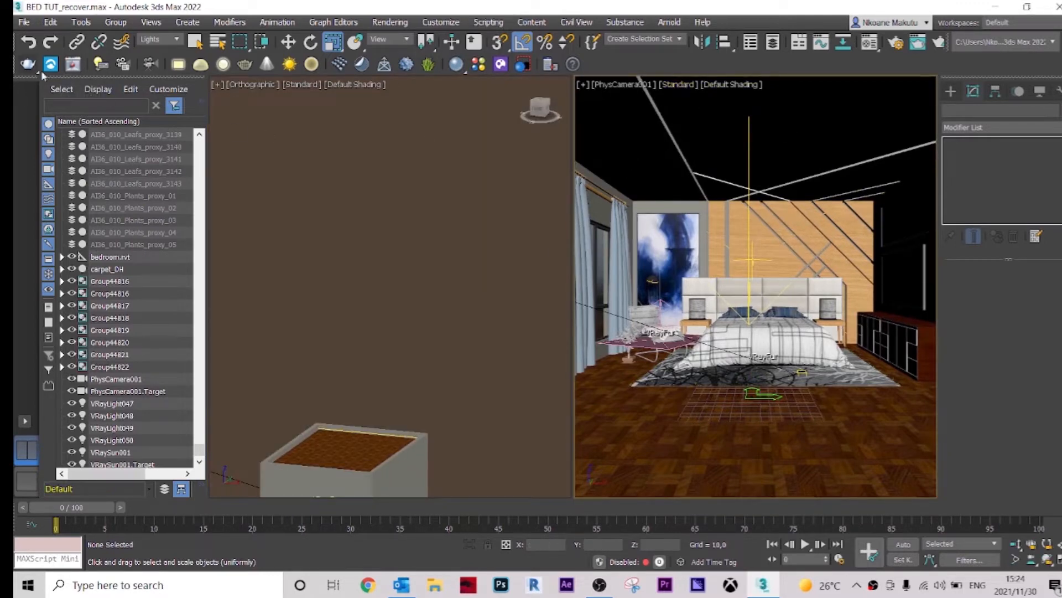
Step: Render the camera view and maximise the V-Ray Frame Buffer window
{"action": "left_click", "coordinate": [74, 67]}
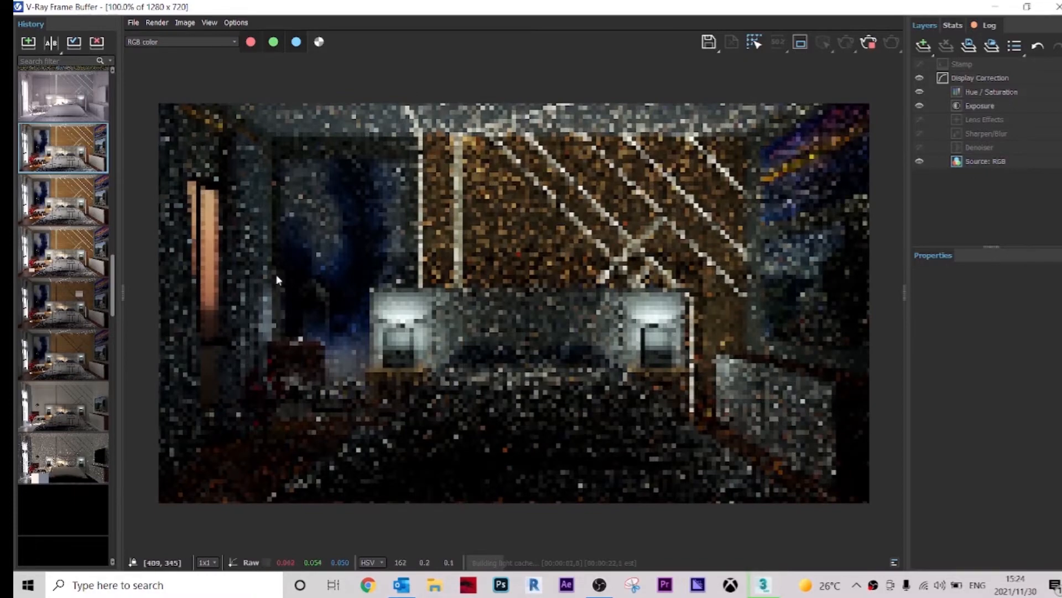
{"action": "double_click", "coordinate": [124, 296]}
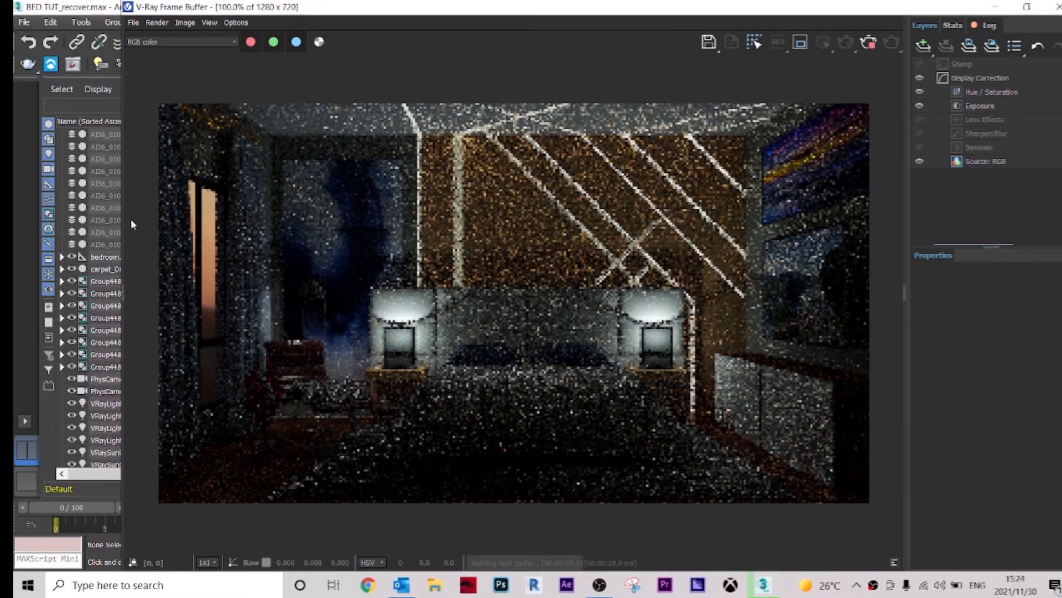
{"action": "left_click", "coordinate": [1028, 7]}
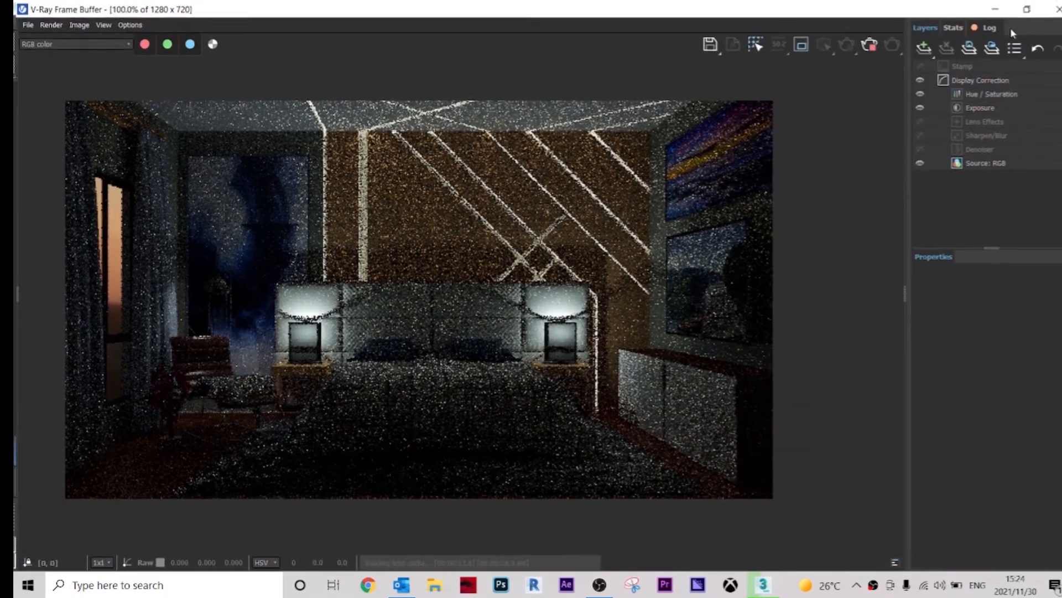
{"action": "left_click", "coordinate": [1015, 26]}
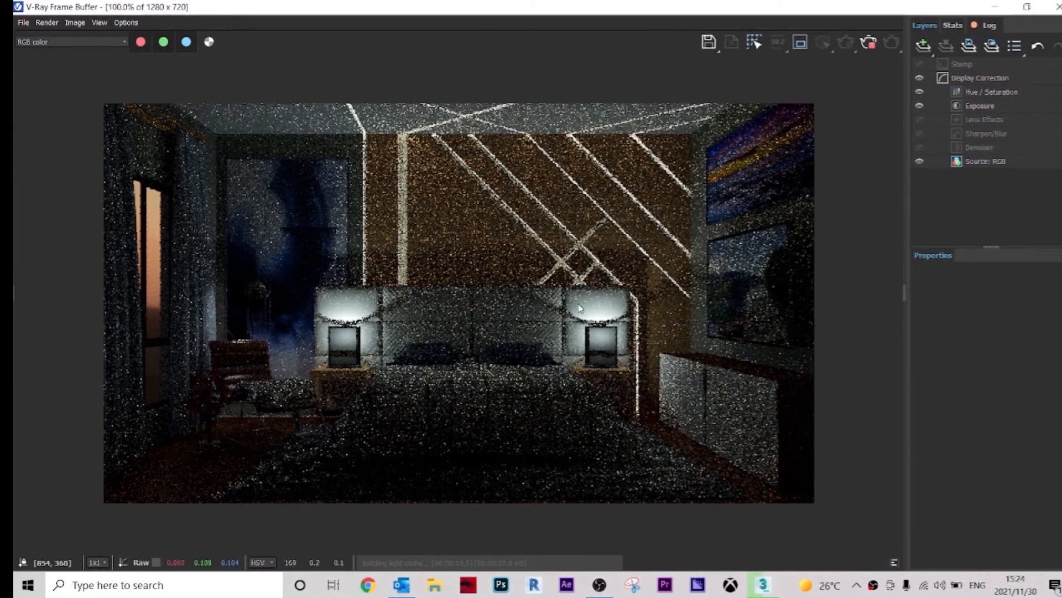
Step: Zoom in and out of the rendered image to examine its noise and lighting
{"action": "scroll", "coordinate": [316, 310], "scroll_direction": "up", "scroll_amount": 3}
{"action": "scroll", "coordinate": [376, 302], "scroll_direction": "down", "scroll_amount": 3}
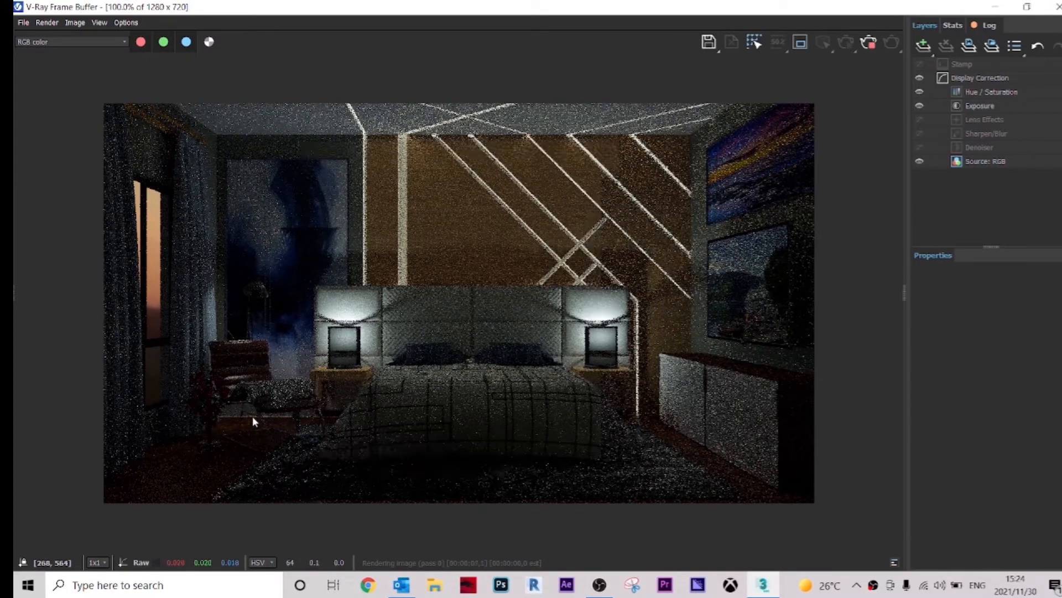
{"action": "scroll", "coordinate": [232, 316], "scroll_direction": "up", "scroll_amount": 1}
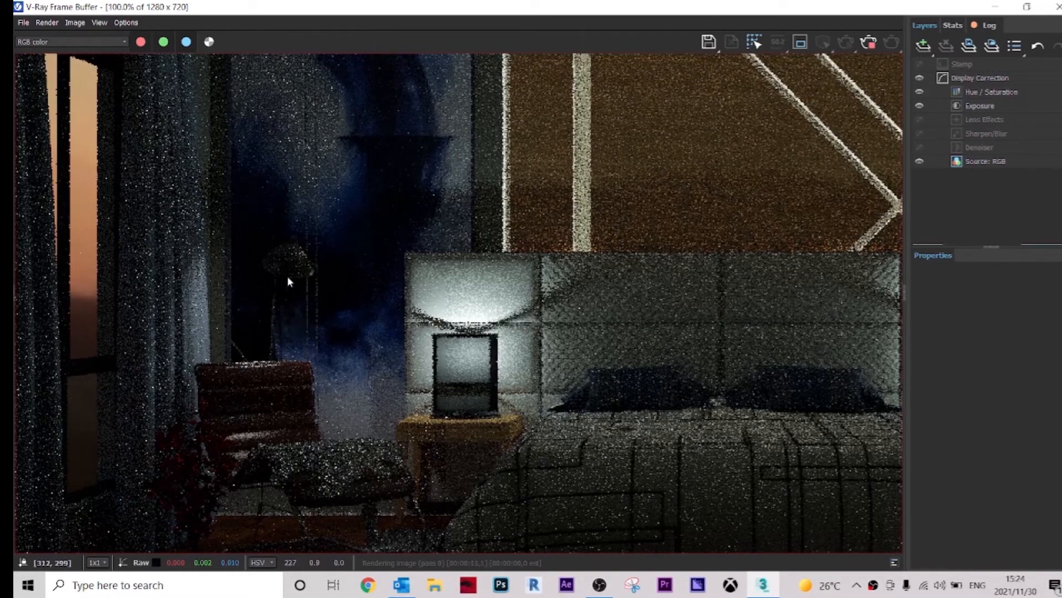
{"action": "scroll", "coordinate": [307, 277], "scroll_direction": "down", "scroll_amount": 1}
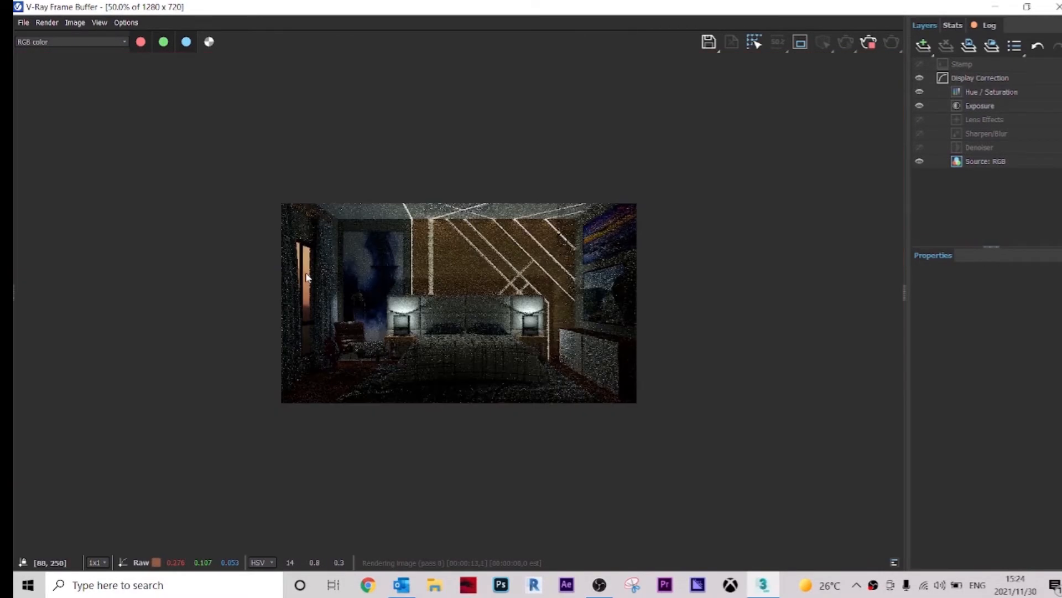
{"action": "scroll", "coordinate": [386, 292], "scroll_direction": "up", "scroll_amount": 1}
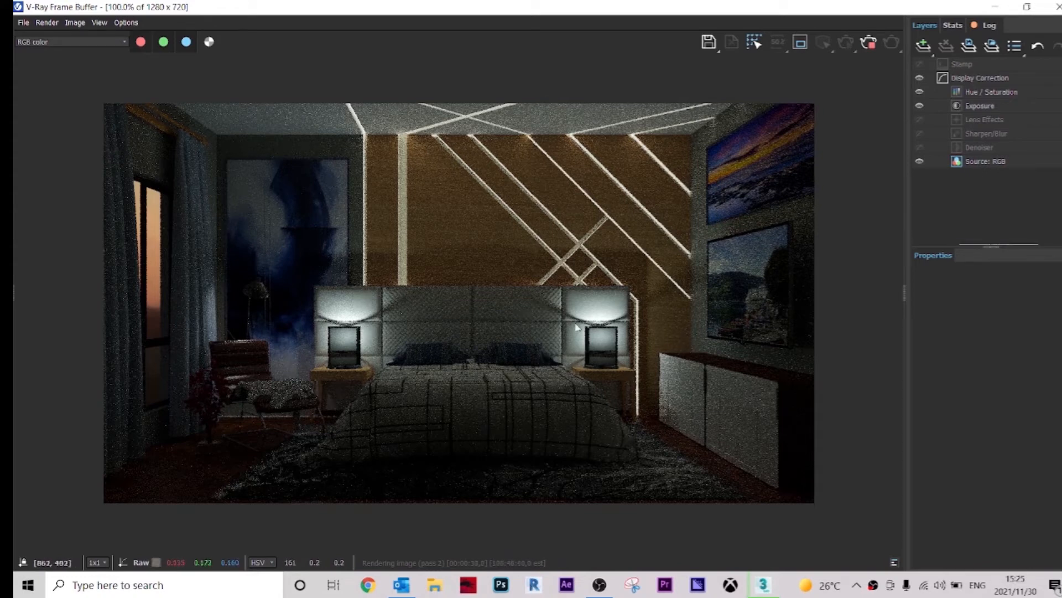
Step: Stop the render and close the V-Ray Frame Buffer
{"action": "left_click", "coordinate": [872, 46]}
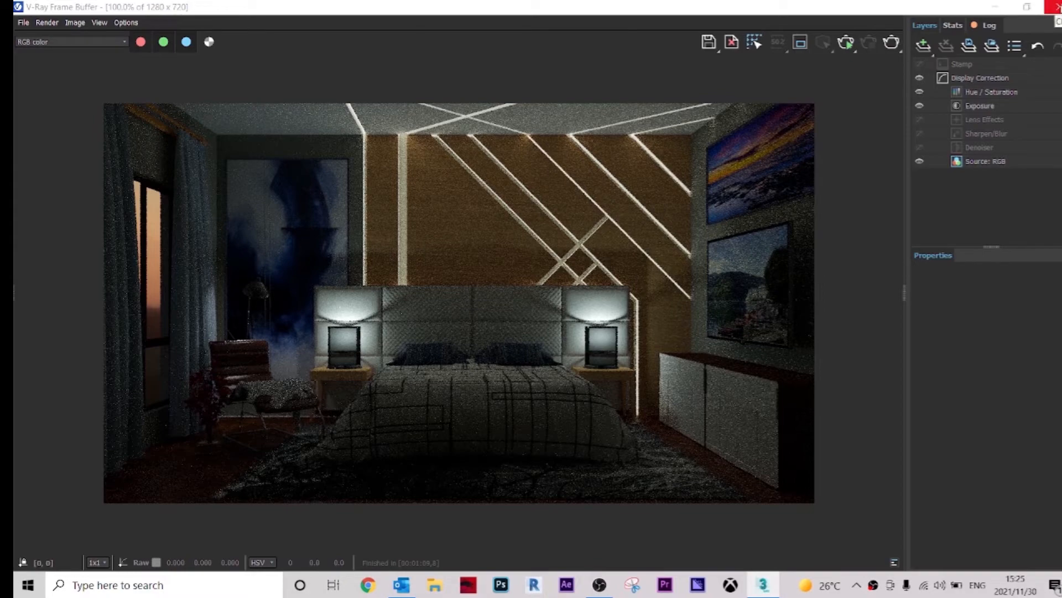
{"action": "left_click", "coordinate": [1054, 7]}
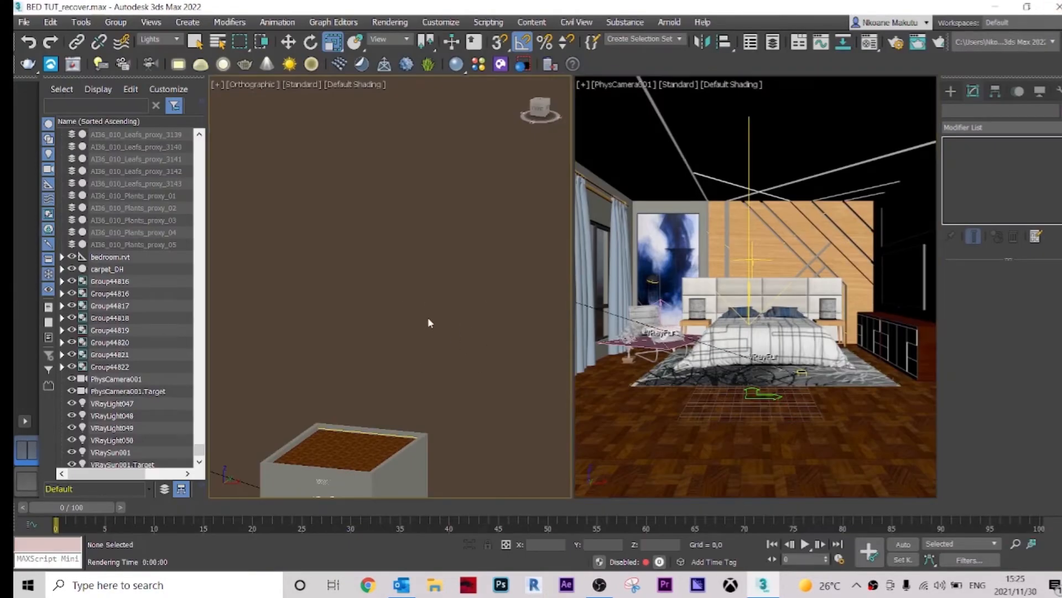
Step: Select the floor lamp's disc light in a wireframe top view and set its multiplier to 40
{"action": "left_click", "coordinate": [358, 85]}
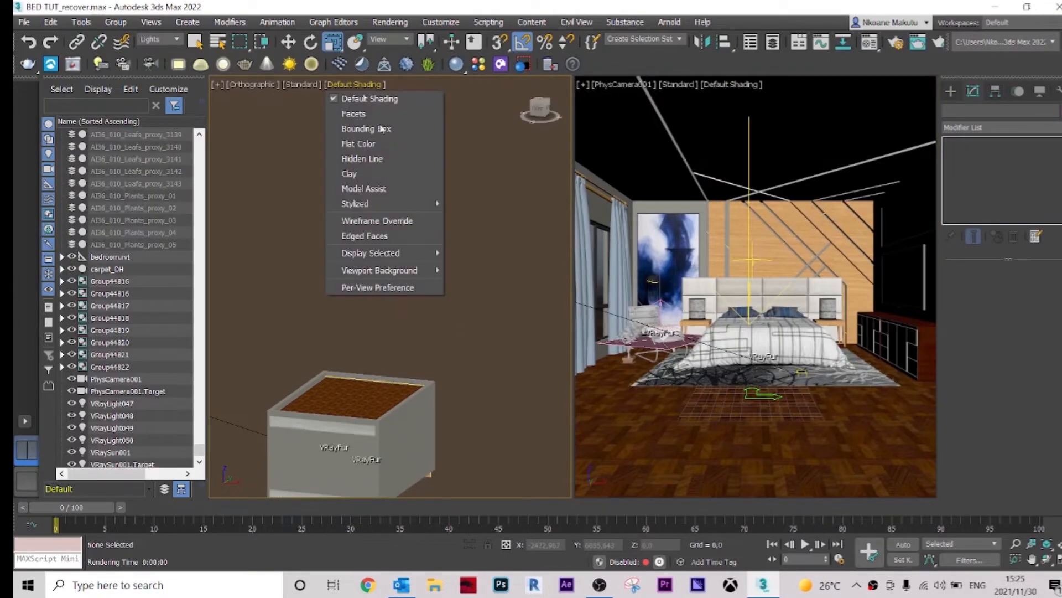
{"action": "left_click", "coordinate": [400, 237]}
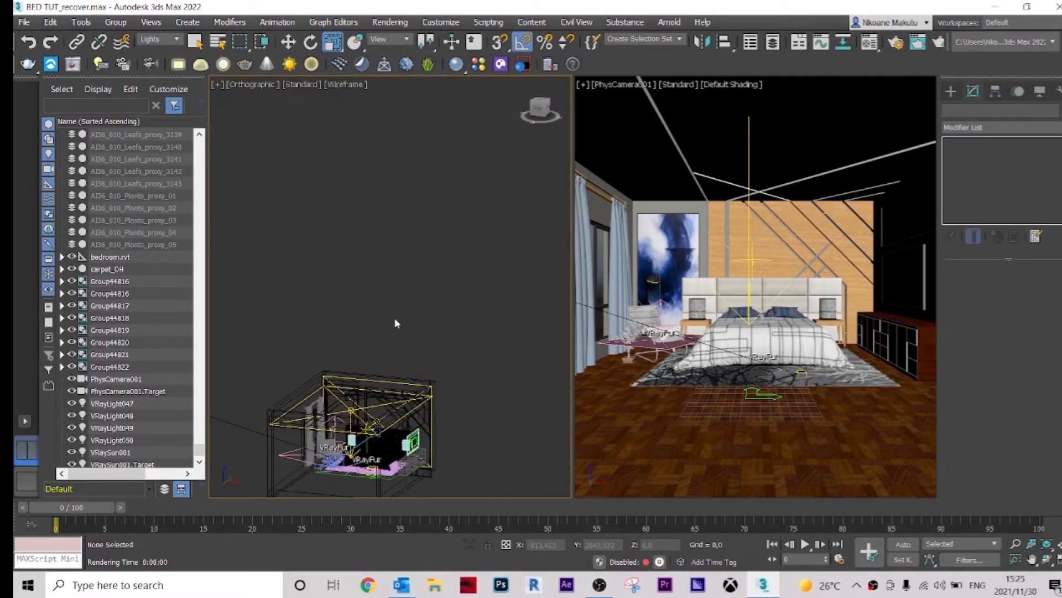
{"action": "key", "text": "t"}
{"action": "middle_click_drag", "start_coordinate": [433, 349], "coordinate": [458, 420]}
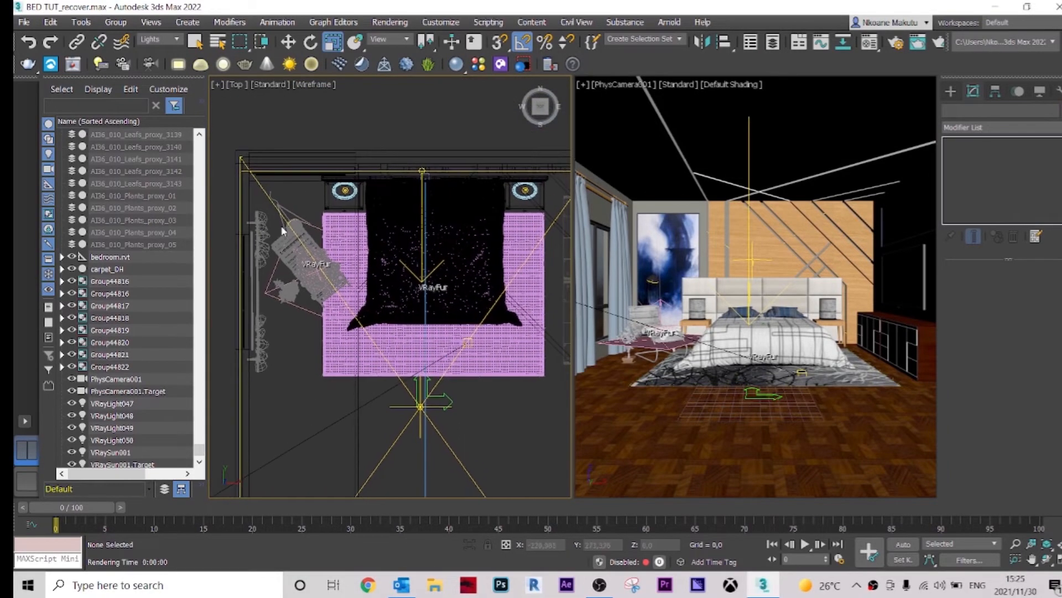
{"action": "scroll", "coordinate": [332, 209], "scroll_direction": "up", "scroll_amount": 6}
{"action": "scroll", "coordinate": [332, 209], "scroll_direction": "up", "scroll_amount": 4}
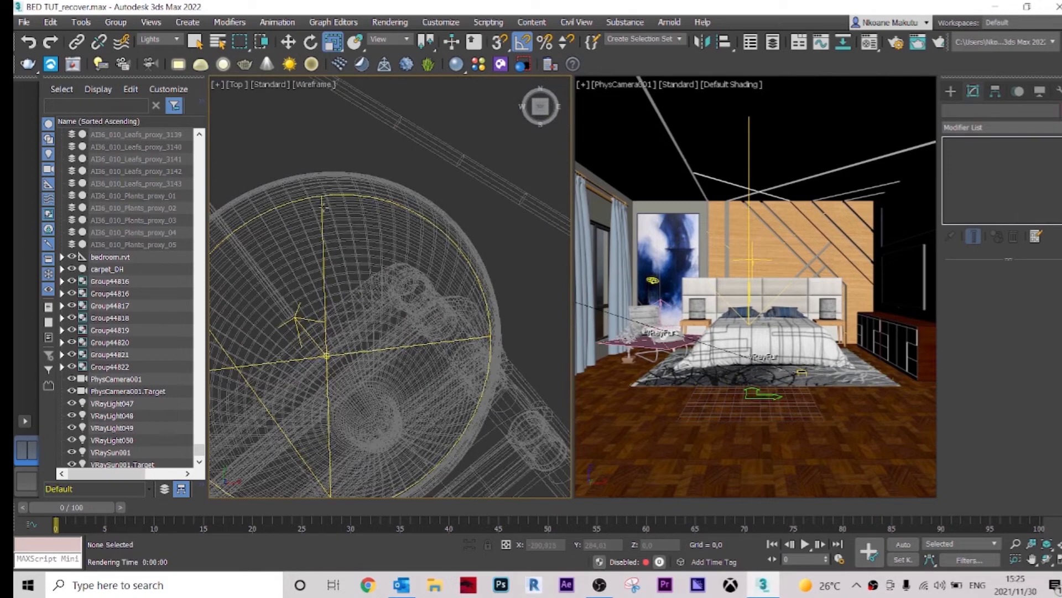
{"action": "left_click", "coordinate": [324, 207]}
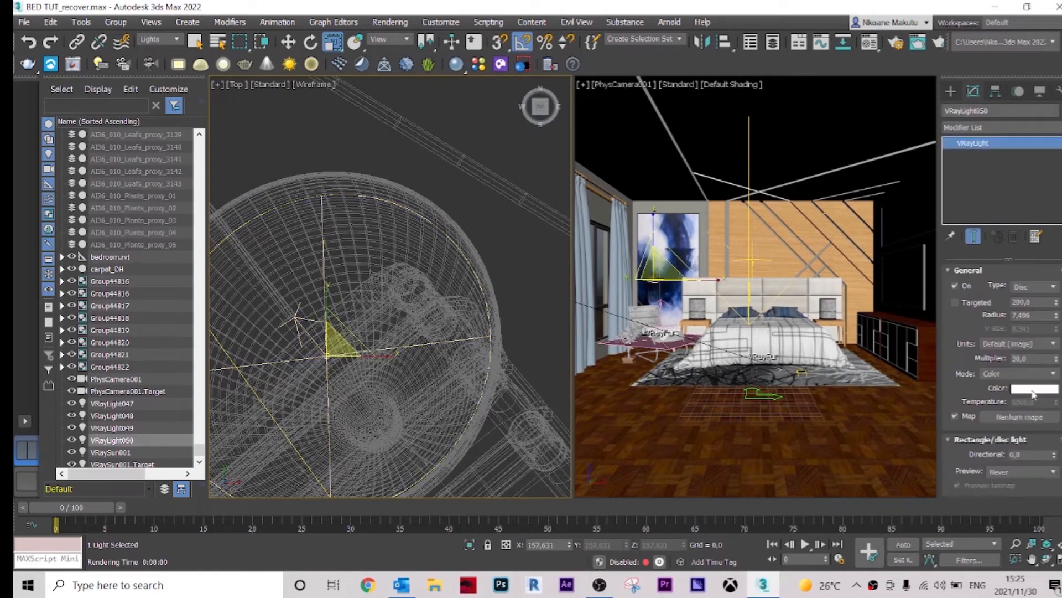
{"action": "double_click", "coordinate": [1010, 358]}
{"action": "type", "text": "40"}
{"action": "key", "text": "Return"}
Step: Change the lamp light's colour to a warm yellow with hue 40 and saturation about 128
{"action": "left_click", "coordinate": [1031, 390]}
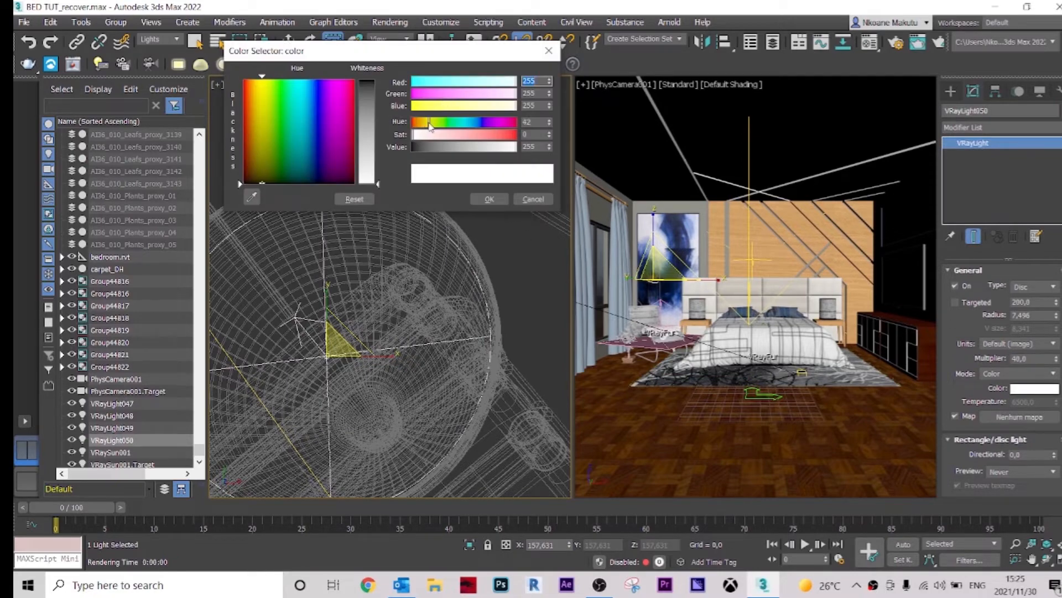
{"action": "left_click", "coordinate": [429, 123]}
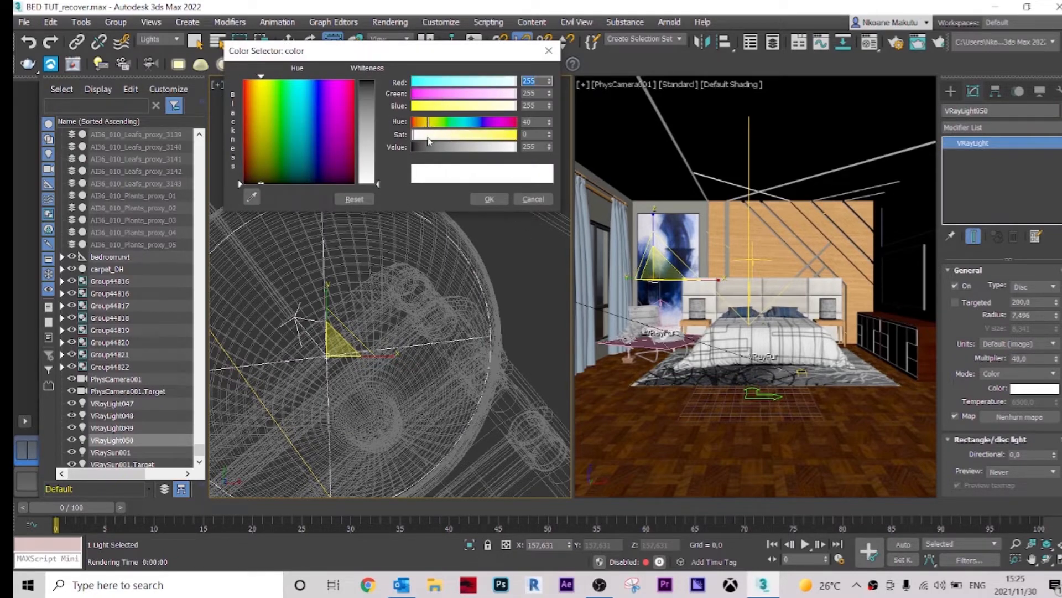
{"action": "left_click_drag", "start_coordinate": [430, 137], "coordinate": [461, 140]}
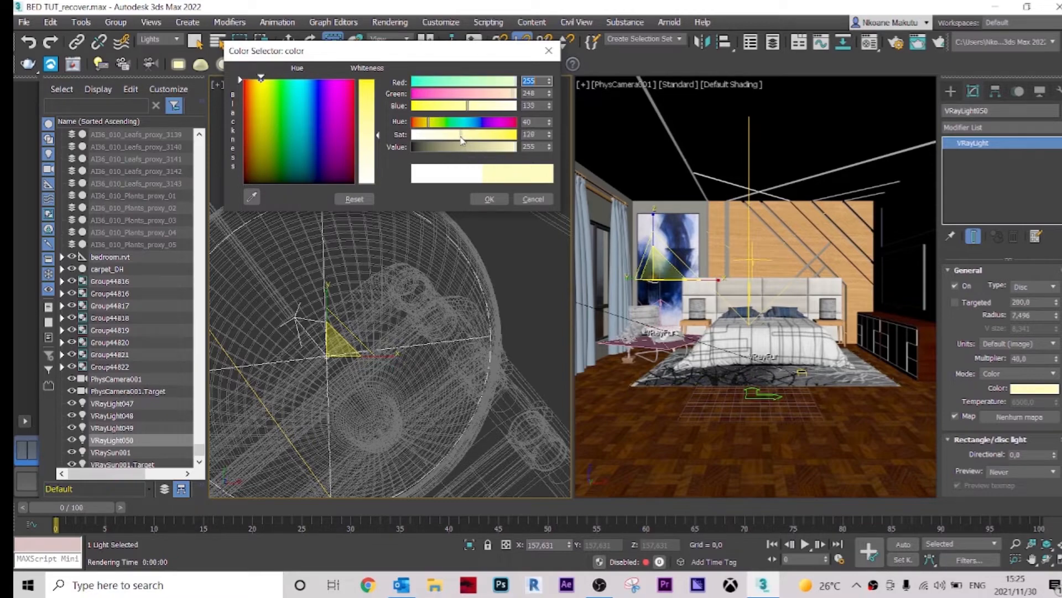
{"action": "left_click_drag", "start_coordinate": [462, 140], "coordinate": [465, 139]}
{"action": "left_click", "coordinate": [490, 200]}
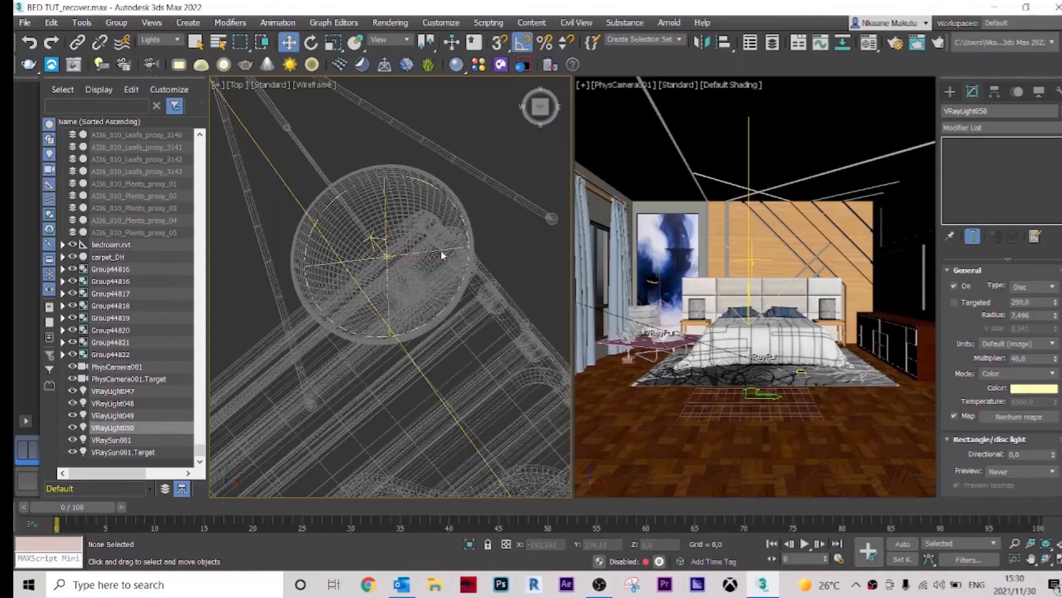
Step: Select the floor lamp's disc light again and render the camera view
{"action": "left_click", "coordinate": [443, 255]}
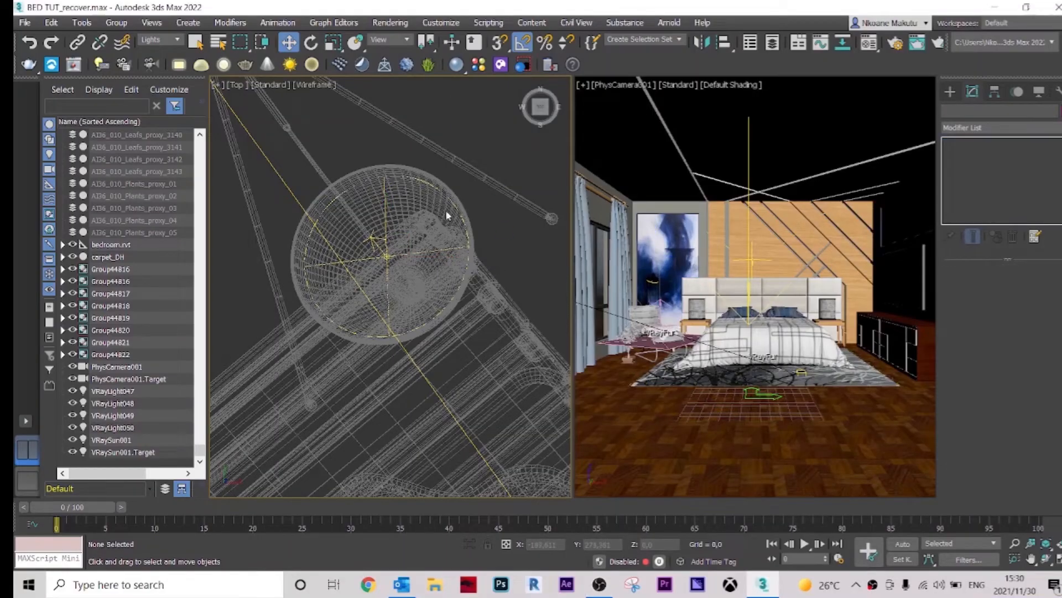
{"action": "left_click", "coordinate": [386, 232]}
{"action": "left_click", "coordinate": [386, 260]}
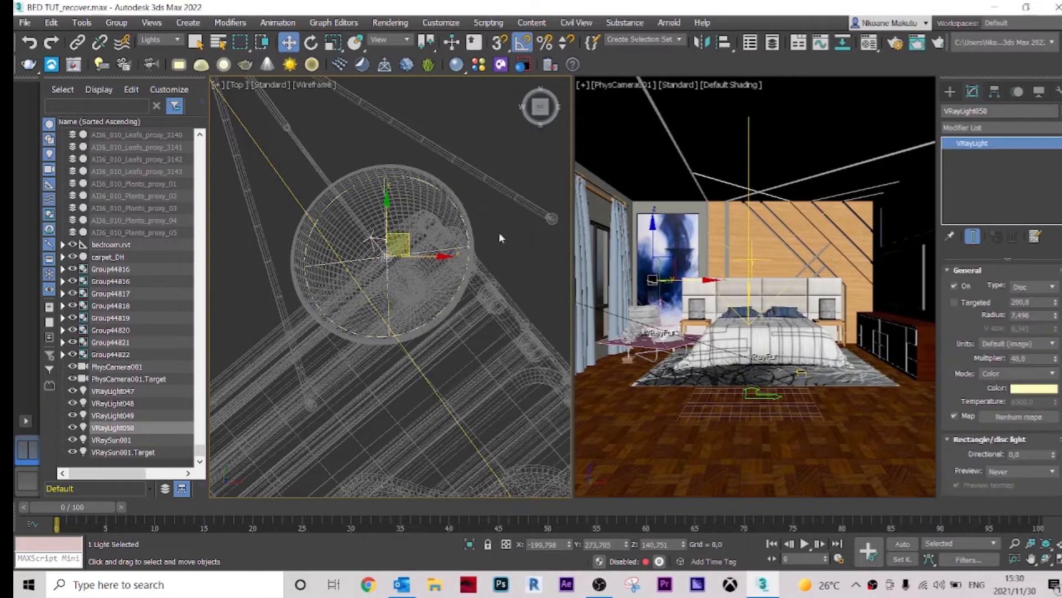
{"action": "middle_click_drag", "start_coordinate": [520, 248], "coordinate": [512, 250]}
{"action": "left_click", "coordinate": [72, 64]}
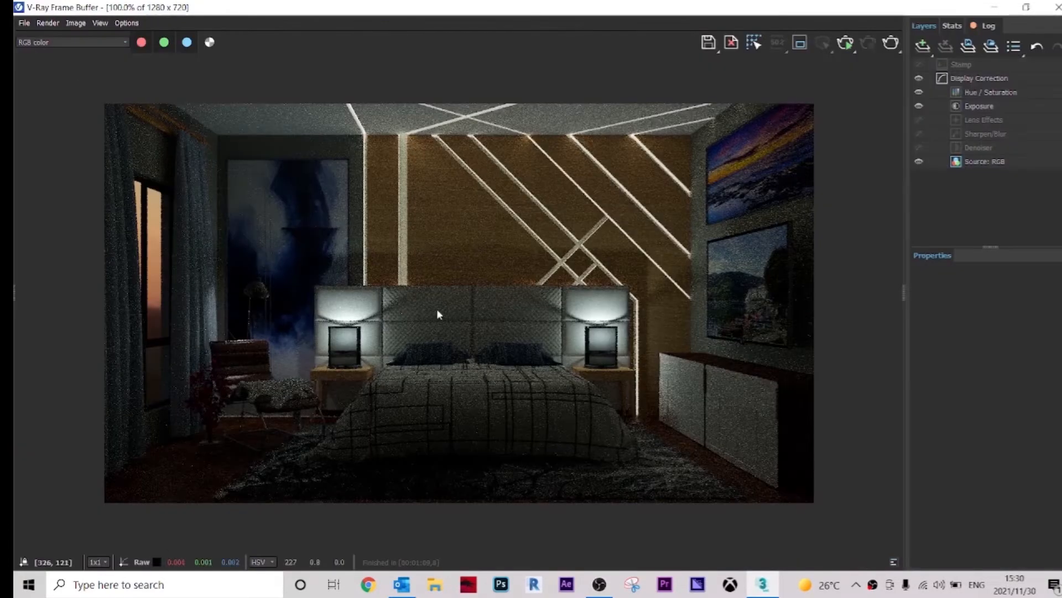
Step: Define a render region around the floor lamp and chair and re-render it
{"action": "left_click", "coordinate": [799, 44]}
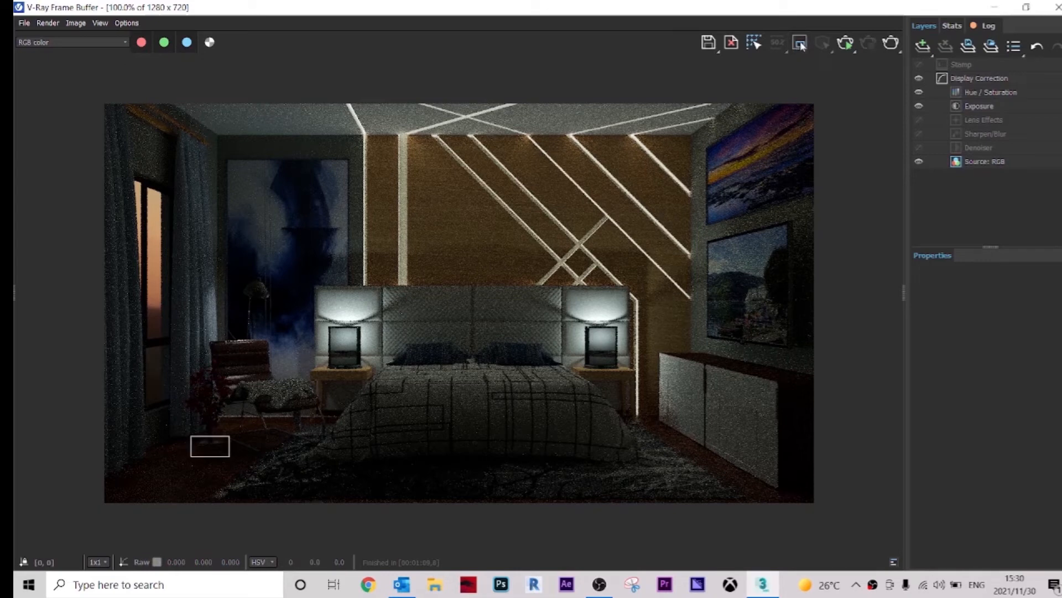
{"action": "left_click_drag", "start_coordinate": [291, 479], "coordinate": [183, 252]}
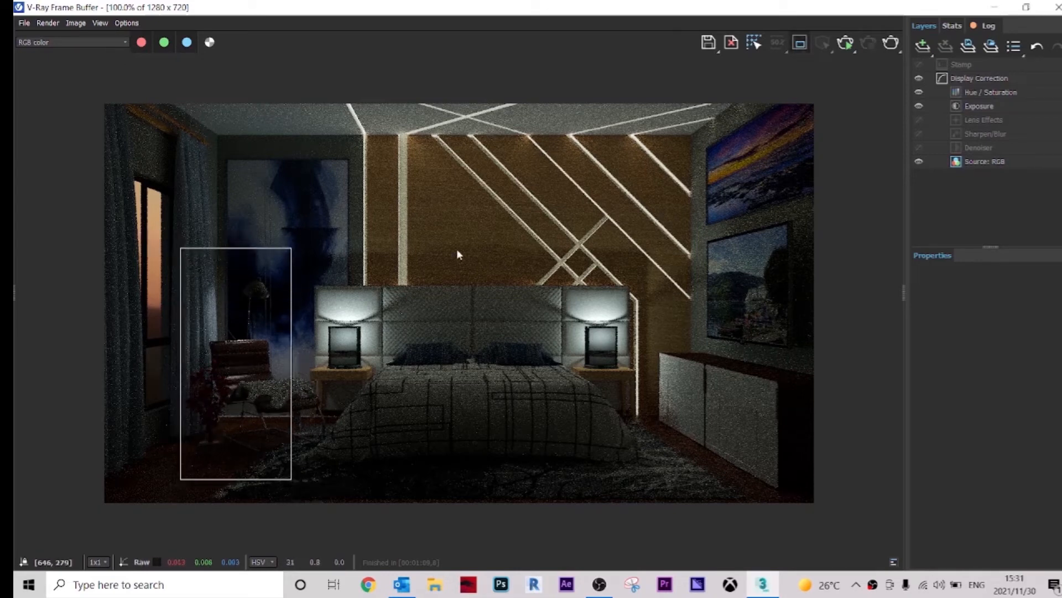
{"action": "left_click", "coordinate": [891, 43]}
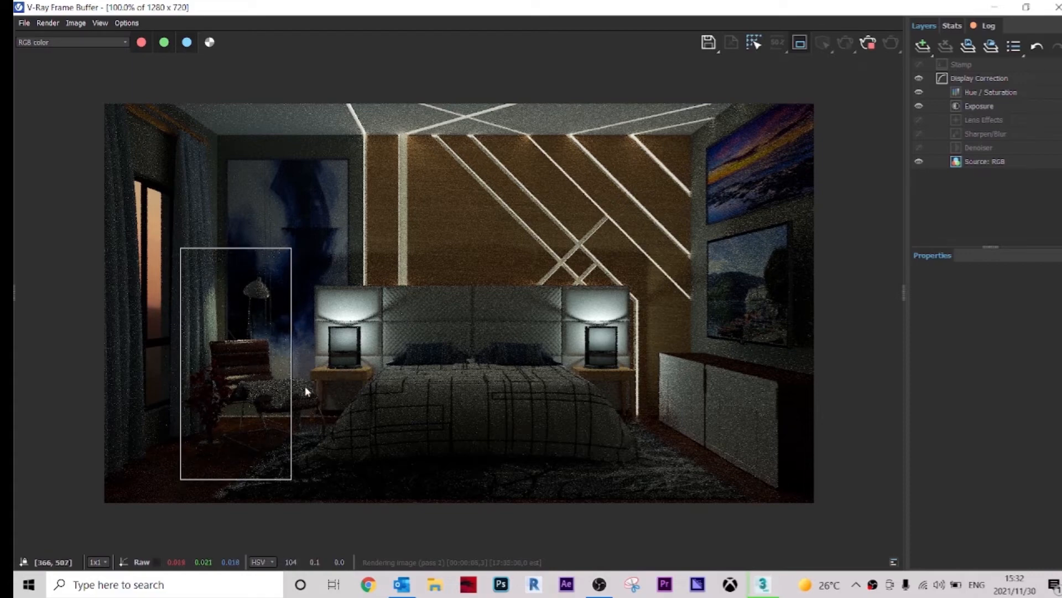
Step: Zoom into the rendered region to examine the floor lamp's lighting
{"action": "scroll", "coordinate": [238, 398], "scroll_direction": "up", "scroll_amount": 1}
{"action": "scroll", "coordinate": [237, 397], "scroll_direction": "up", "scroll_amount": 1}
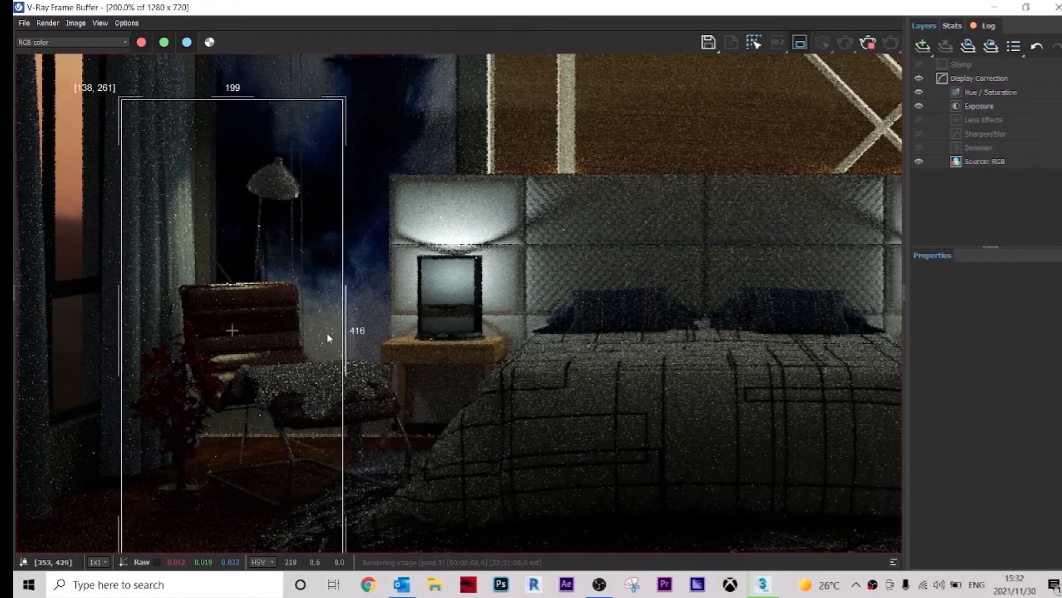
{"action": "scroll", "coordinate": [312, 287], "scroll_direction": "down", "scroll_amount": 2}
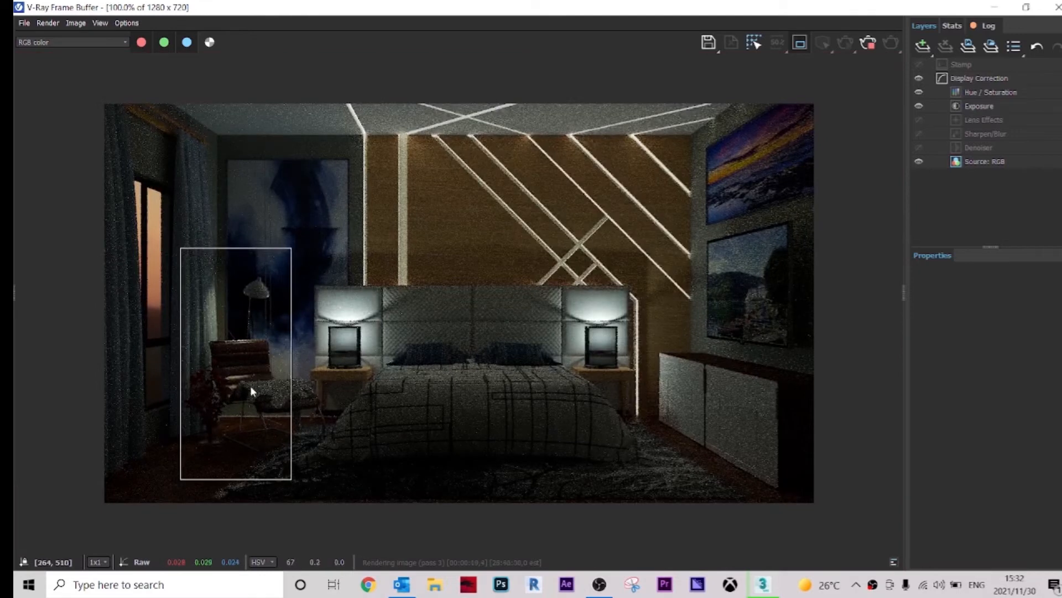
{"action": "scroll", "coordinate": [253, 377], "scroll_direction": "up", "scroll_amount": 1}
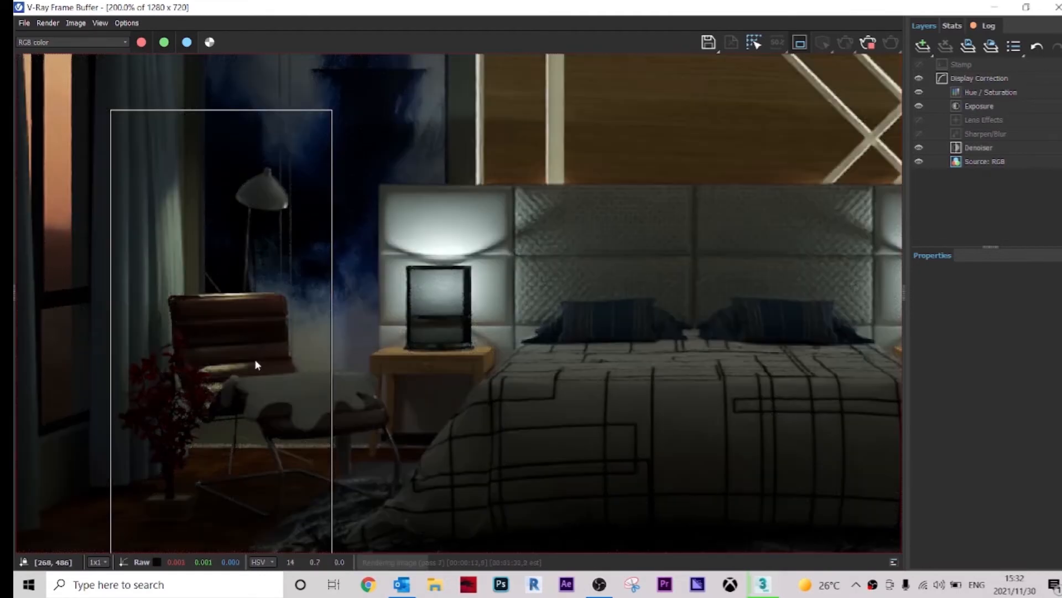
{"action": "middle_click_drag", "start_coordinate": [320, 285], "coordinate": [426, 215]}
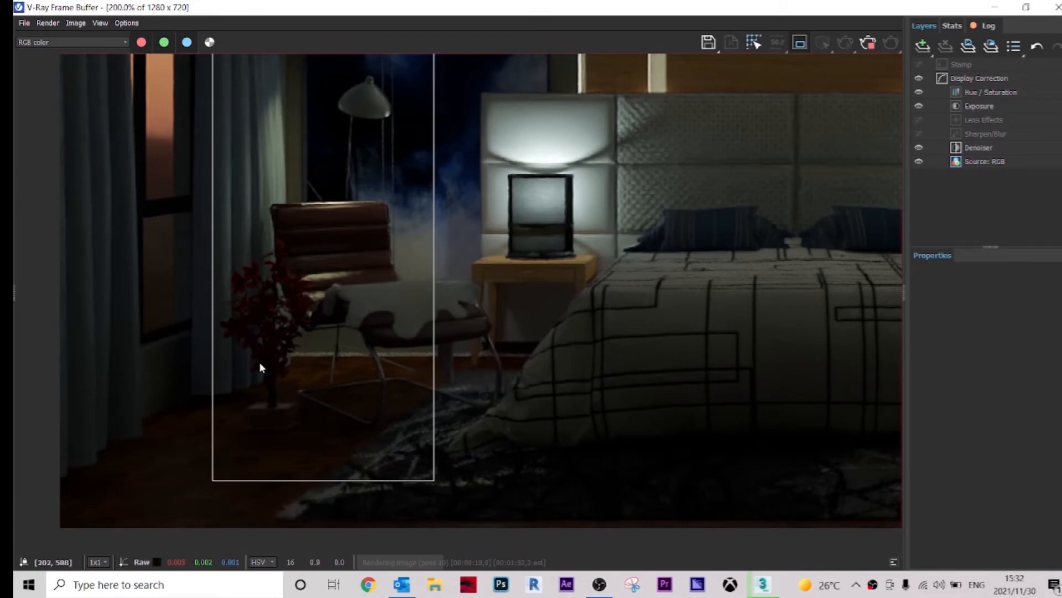
{"action": "middle_click_drag", "start_coordinate": [283, 135], "coordinate": [280, 193]}
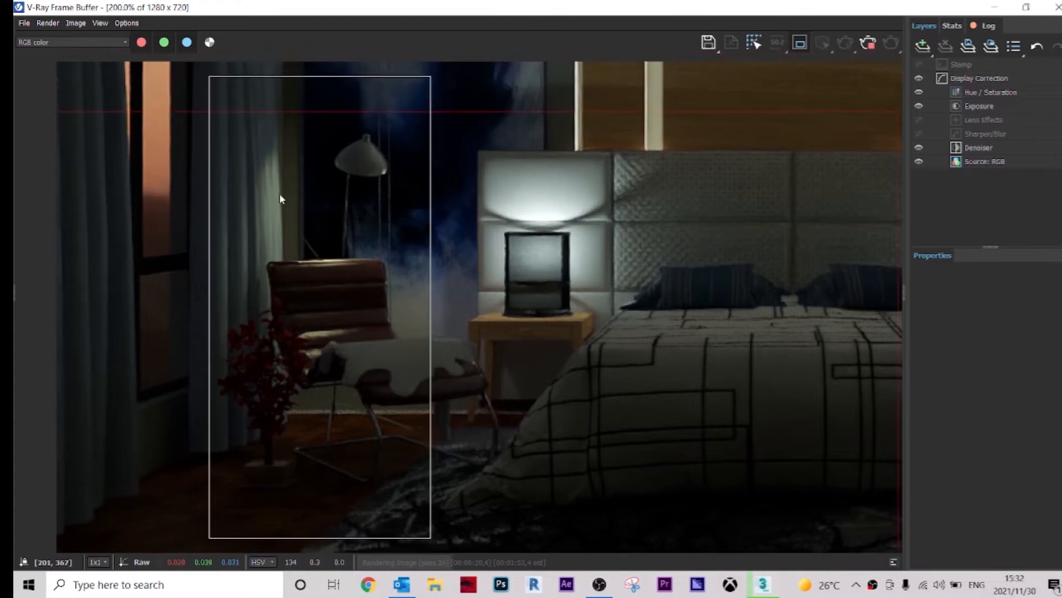
{"action": "scroll", "coordinate": [290, 231], "scroll_direction": "down", "scroll_amount": 1}
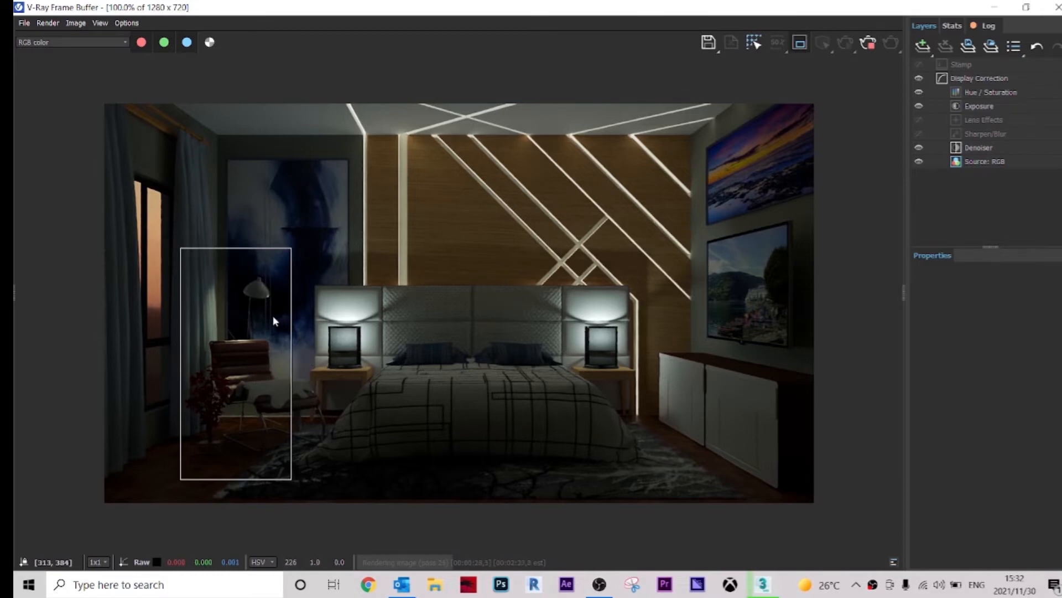
Step: Redefine the render region around the bed and both bedside lamps, then close the frame buffer
{"action": "left_click_drag", "start_coordinate": [301, 283], "coordinate": [388, 389]}
{"action": "left_click_drag", "start_coordinate": [639, 274], "coordinate": [560, 371]}
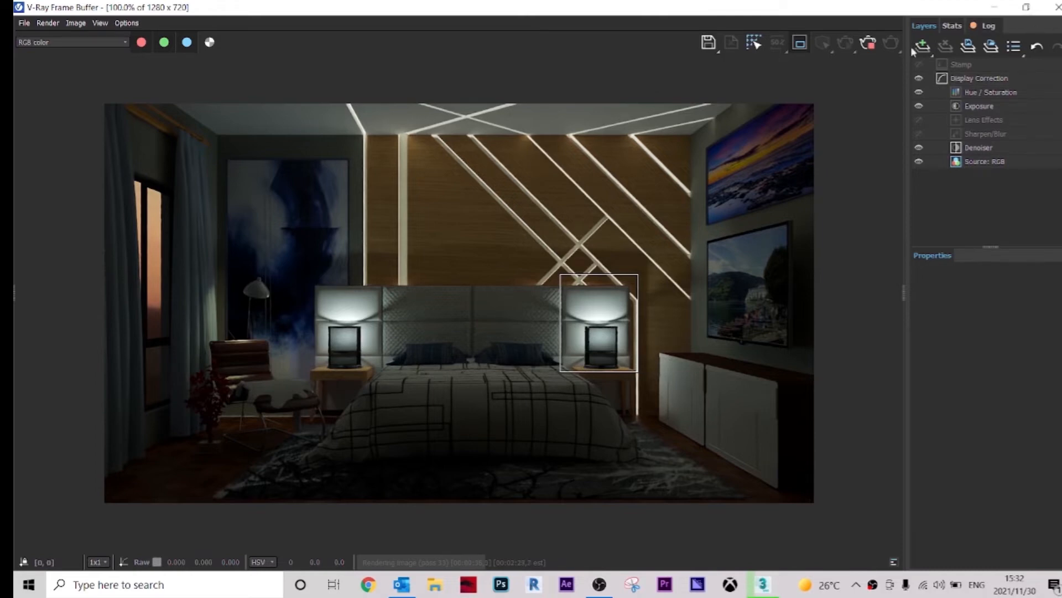
{"action": "left_click", "coordinate": [869, 43]}
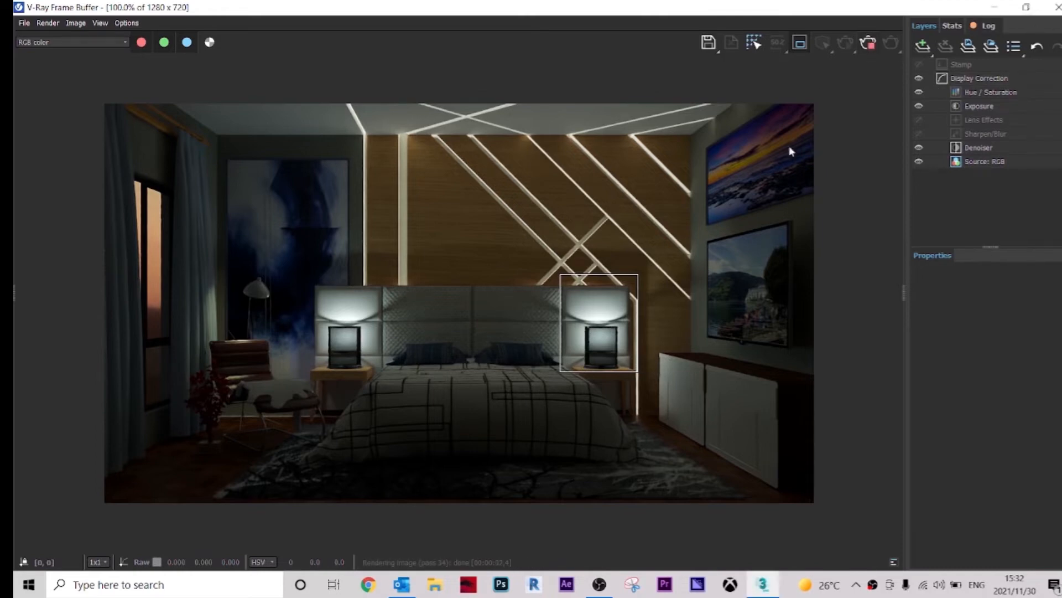
{"action": "left_click_drag", "start_coordinate": [648, 272], "coordinate": [188, 407]}
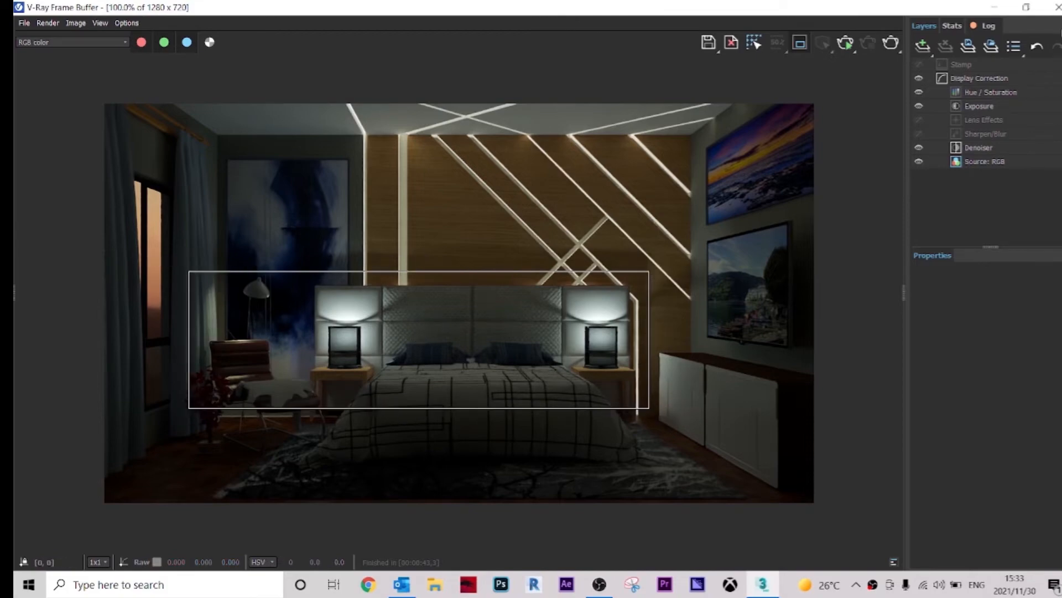
{"action": "left_click", "coordinate": [1058, 8]}
Step: Set the selection filter from Lights to All
{"action": "scroll", "coordinate": [405, 238], "scroll_direction": "down", "scroll_amount": 6}
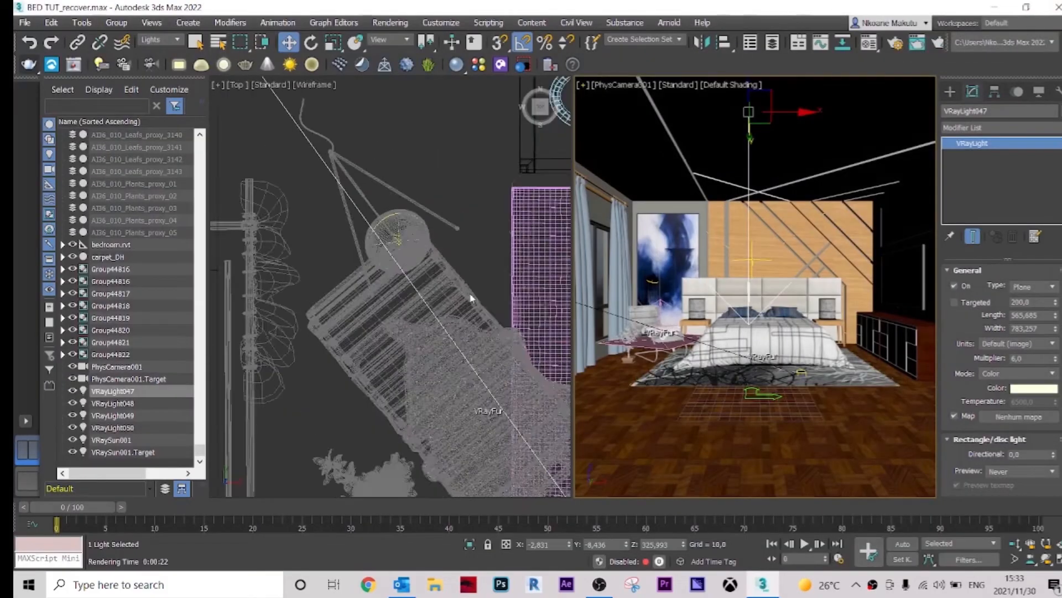
{"action": "middle_click_drag", "start_coordinate": [457, 285], "coordinate": [275, 210]}
{"action": "middle_click_drag", "start_coordinate": [422, 225], "coordinate": [280, 472]}
{"action": "middle_click_drag", "start_coordinate": [424, 381], "coordinate": [554, 348]}
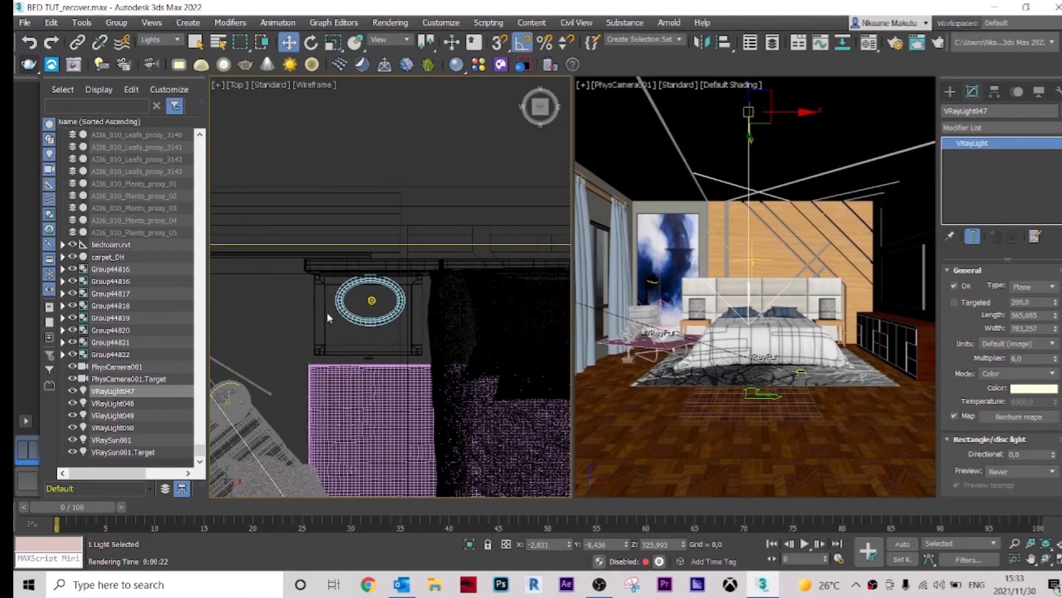
{"action": "left_click", "coordinate": [177, 39]}
{"action": "left_click", "coordinate": [167, 53]}
Step: Open the bed's group and select the right bedside lamp's inner group
{"action": "left_click", "coordinate": [391, 317]}
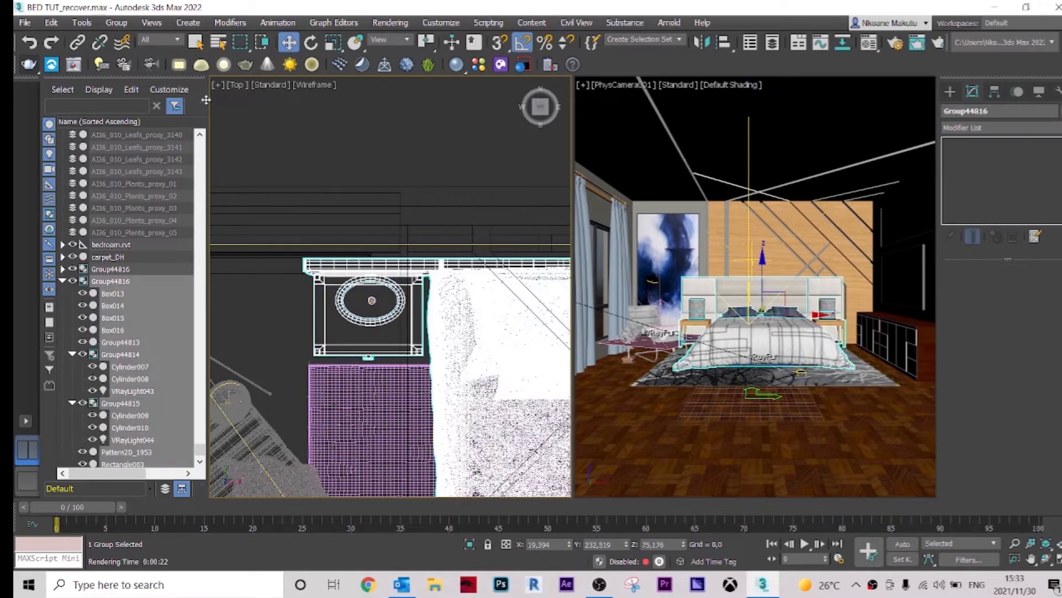
{"action": "left_click", "coordinate": [118, 23]}
{"action": "left_click", "coordinate": [136, 75]}
{"action": "scroll", "coordinate": [383, 321], "scroll_direction": "up", "scroll_amount": 2}
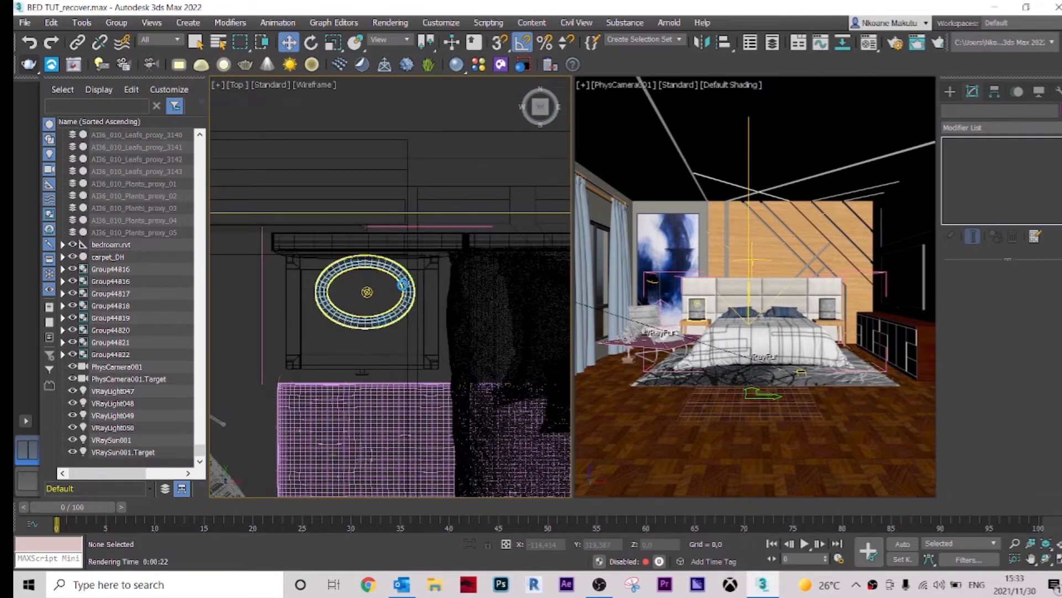
{"action": "left_click", "coordinate": [354, 298]}
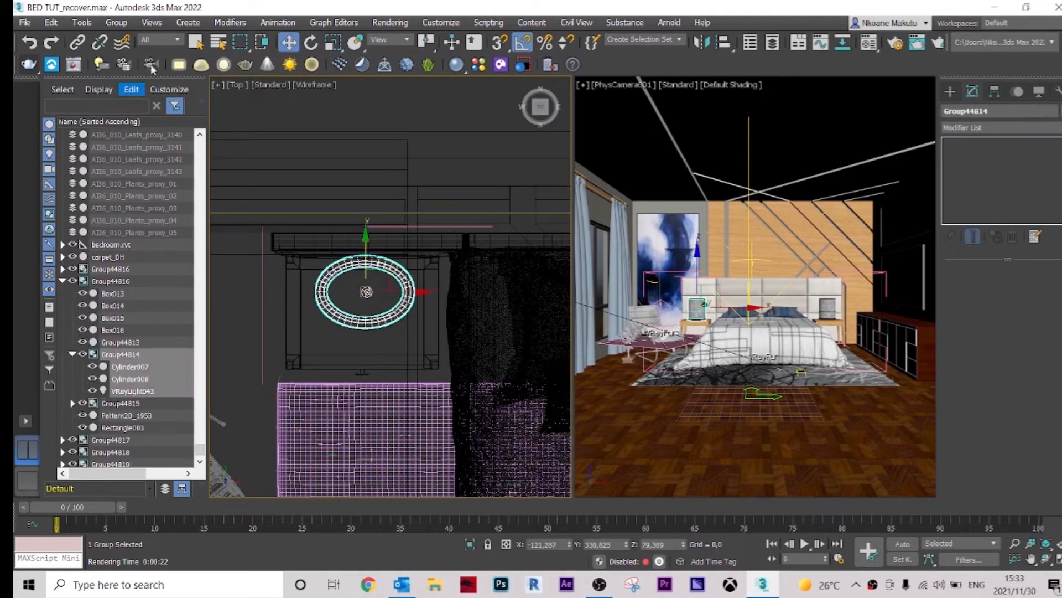
Step: Open the right bedside lamp's group and select the VRay light inside it
{"action": "left_click", "coordinate": [121, 24]}
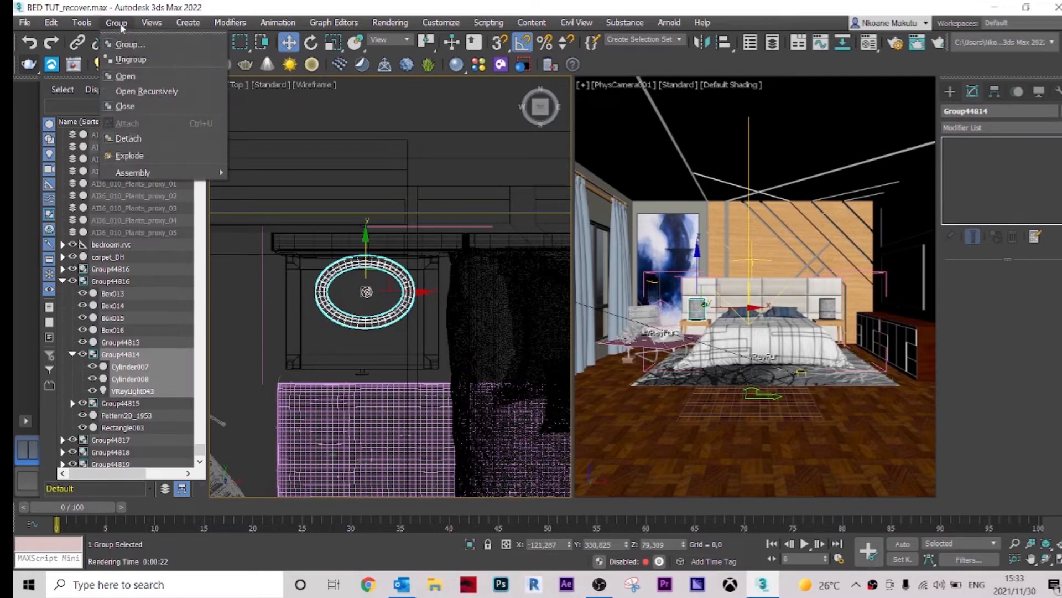
{"action": "left_click", "coordinate": [144, 75]}
{"action": "left_click", "coordinate": [380, 294]}
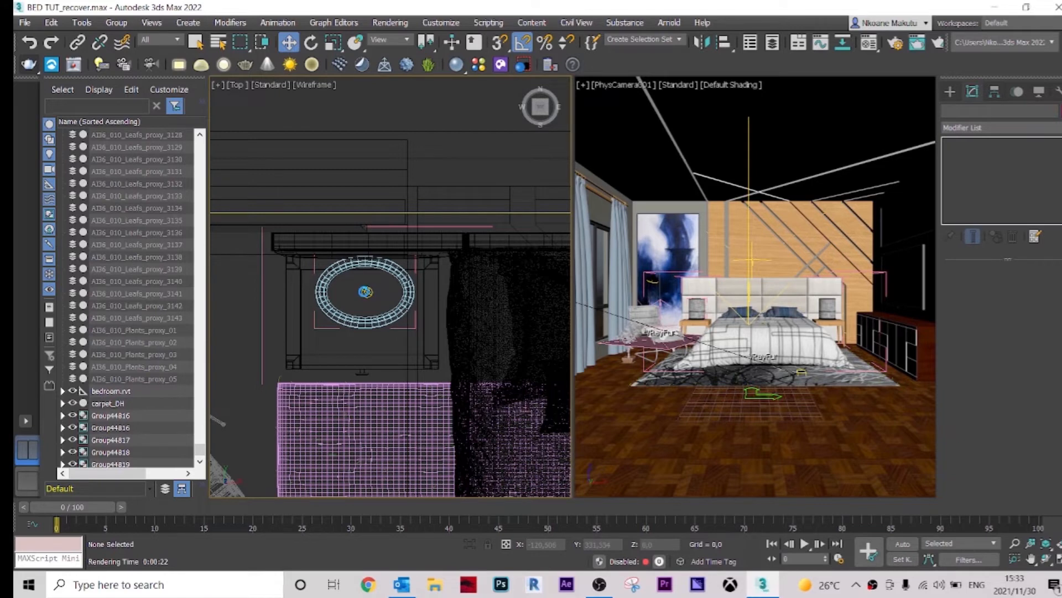
{"action": "left_click", "coordinate": [367, 292]}
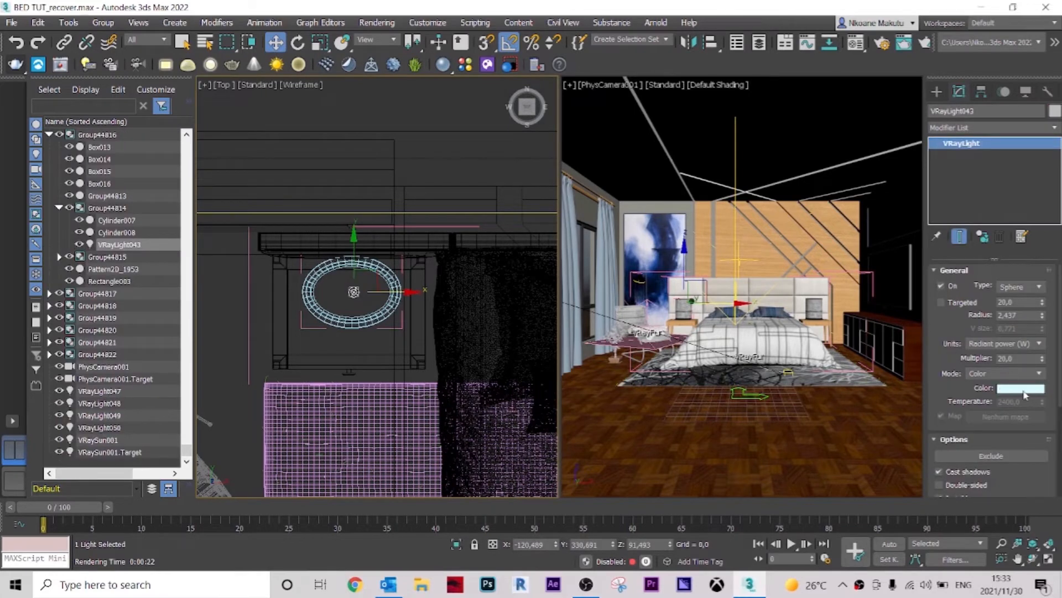
Step: Change the bedside lamp light's color to a warm pale yellow
{"action": "left_click", "coordinate": [1020, 388]}
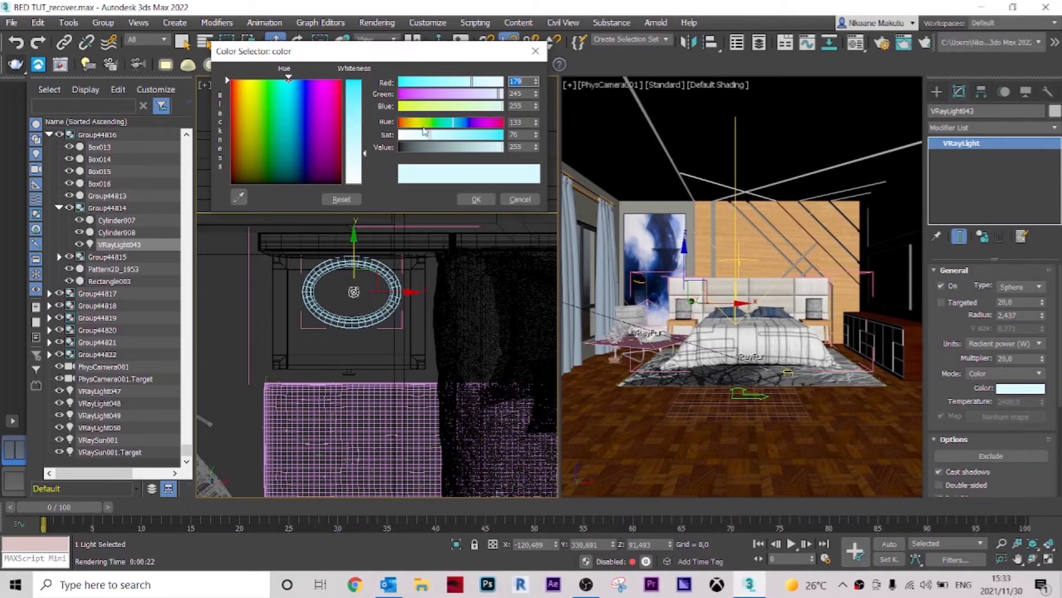
{"action": "mouse_move", "coordinate": [426, 127]}
{"action": "left_mouse_down"}
{"action": "mouse_move", "coordinate": [400, 127]}
{"action": "mouse_move", "coordinate": [425, 132]}
{"action": "mouse_move", "coordinate": [416, 131]}
{"action": "left_mouse_up"}
{"action": "left_click_drag", "start_coordinate": [471, 107], "coordinate": [448, 135]}
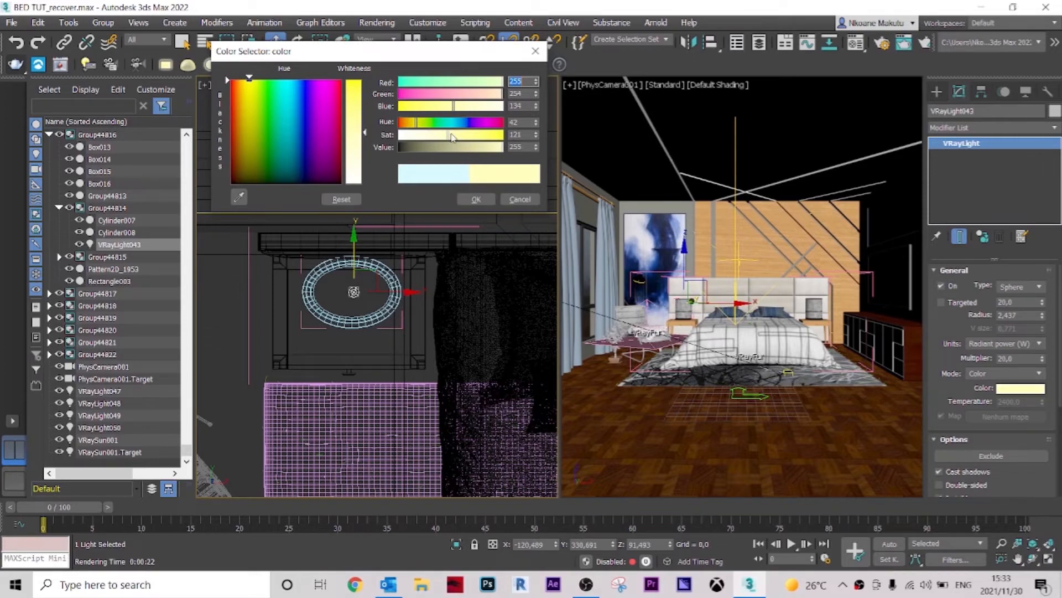
{"action": "left_click_drag", "start_coordinate": [448, 137], "coordinate": [455, 136]}
{"action": "left_click", "coordinate": [476, 199]}
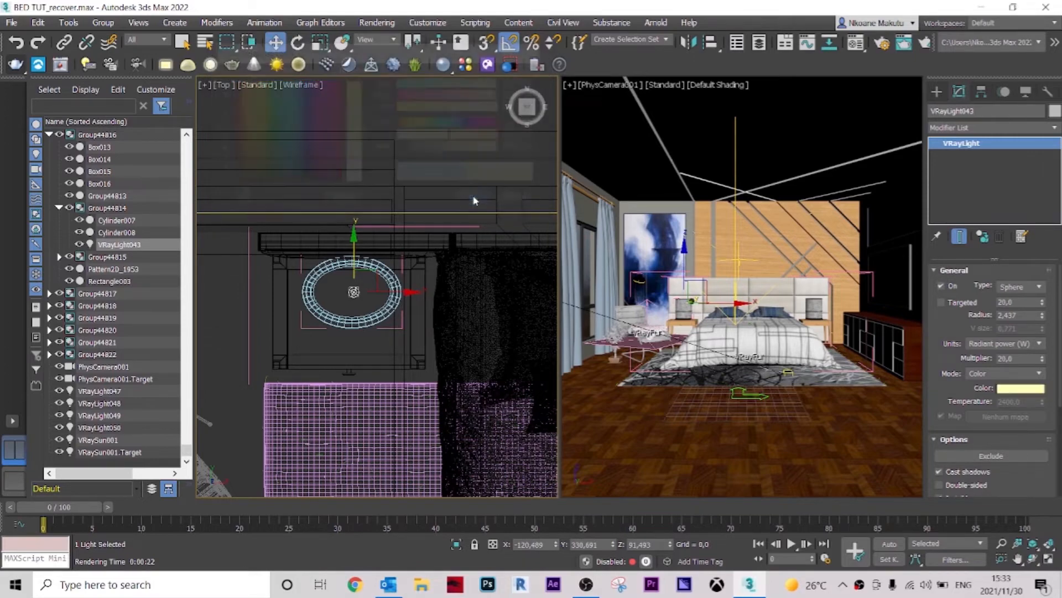
Step: Render the camera view
{"action": "left_click", "coordinate": [622, 137]}
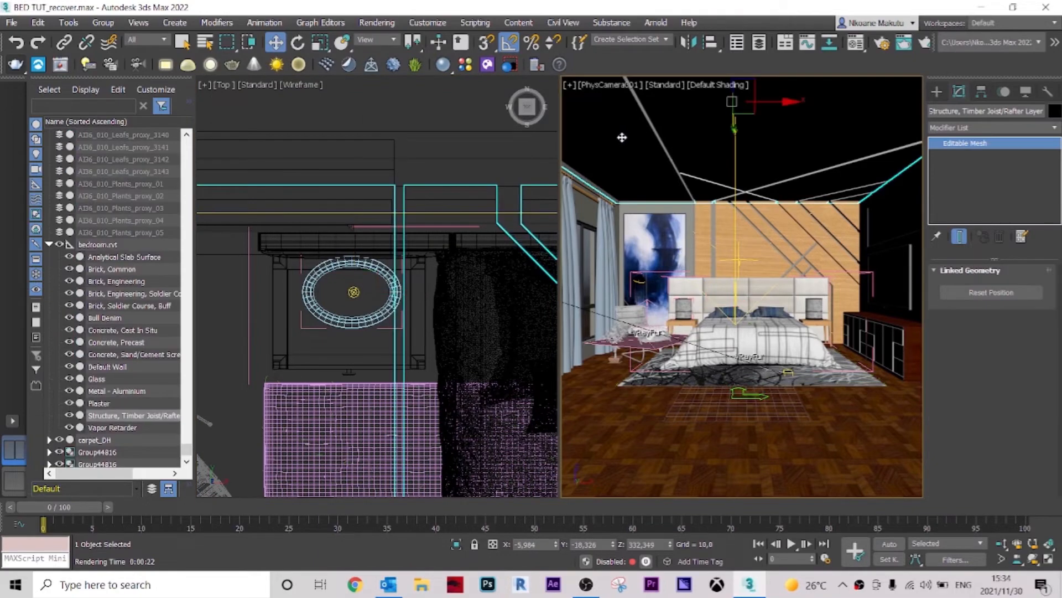
{"action": "left_click", "coordinate": [377, 22]}
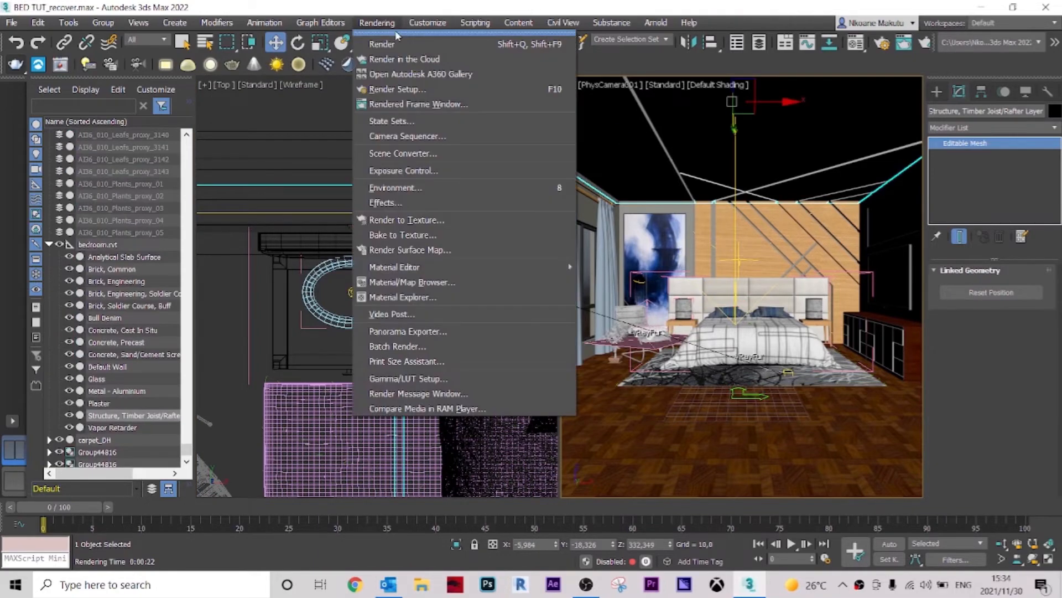
{"action": "left_click", "coordinate": [405, 49]}
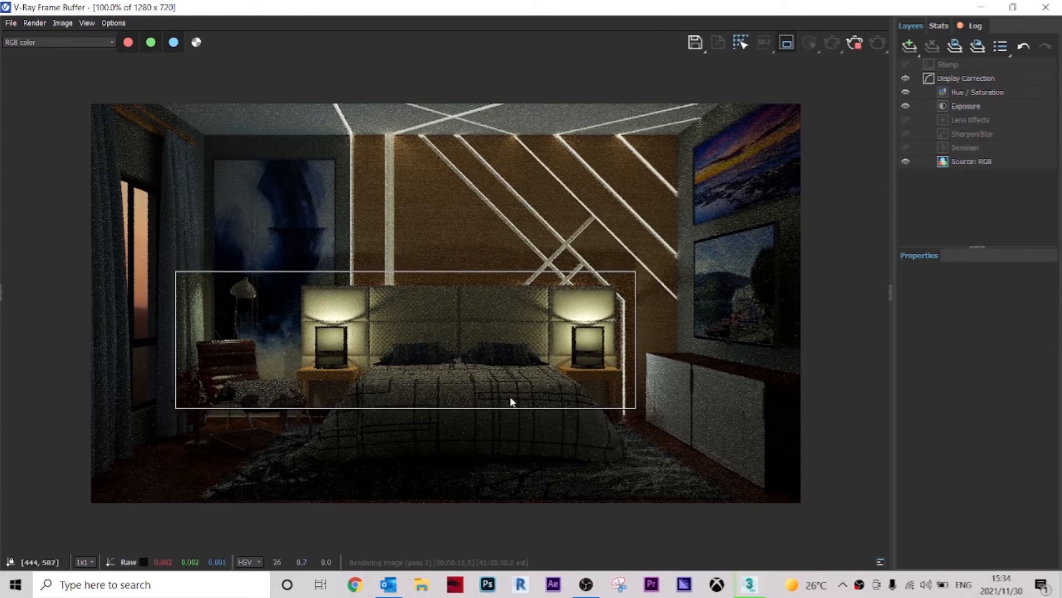
Step: Examine the rendered bed and bedside lamps in the frame buffer
{"action": "scroll", "coordinate": [530, 344], "scroll_direction": "up", "scroll_amount": 2}
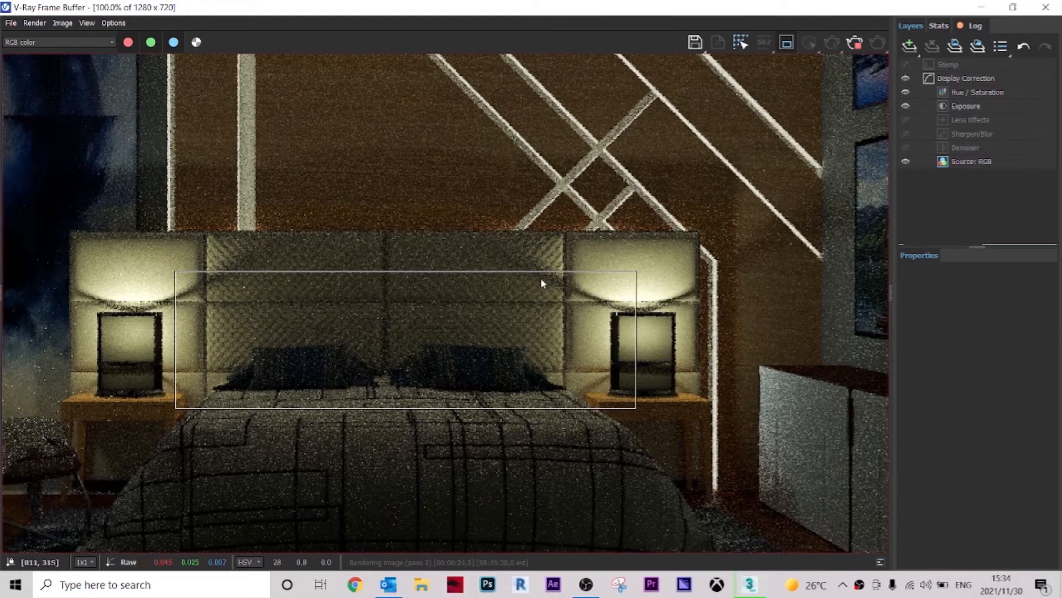
{"action": "scroll", "coordinate": [540, 278], "scroll_direction": "down", "scroll_amount": 2}
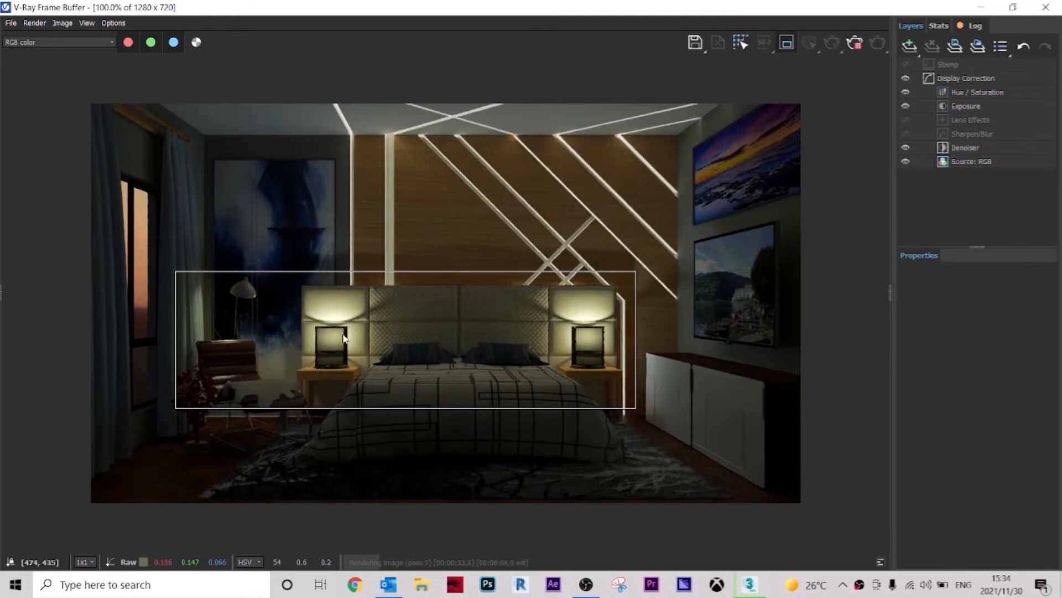
{"action": "scroll", "coordinate": [343, 337], "scroll_direction": "up", "scroll_amount": 2}
{"action": "scroll", "coordinate": [456, 326], "scroll_direction": "down", "scroll_amount": 2}
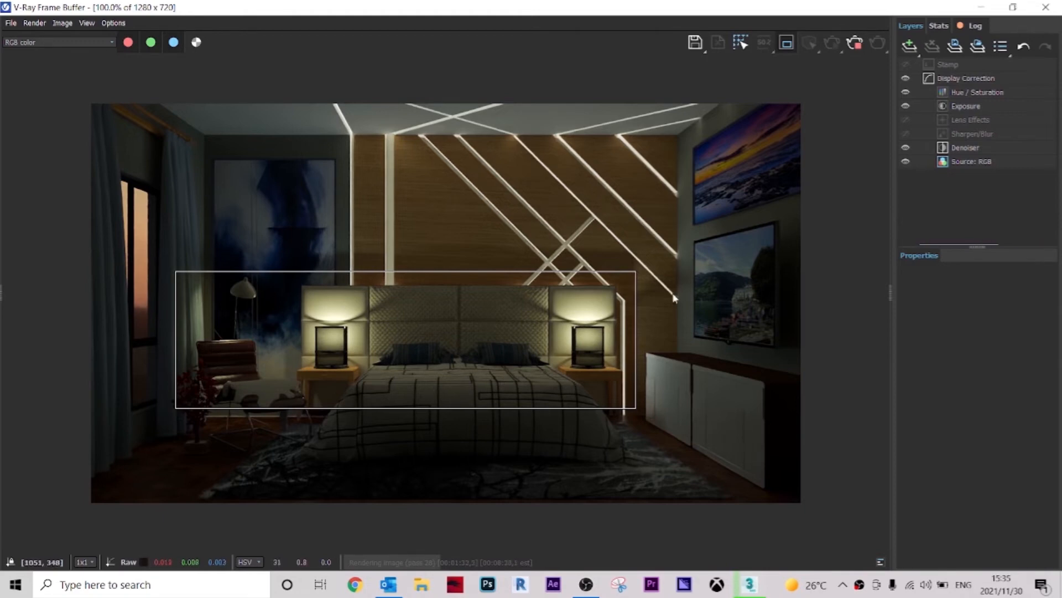
{"action": "left_click", "coordinate": [786, 43]}
{"action": "left_click", "coordinate": [786, 44]}
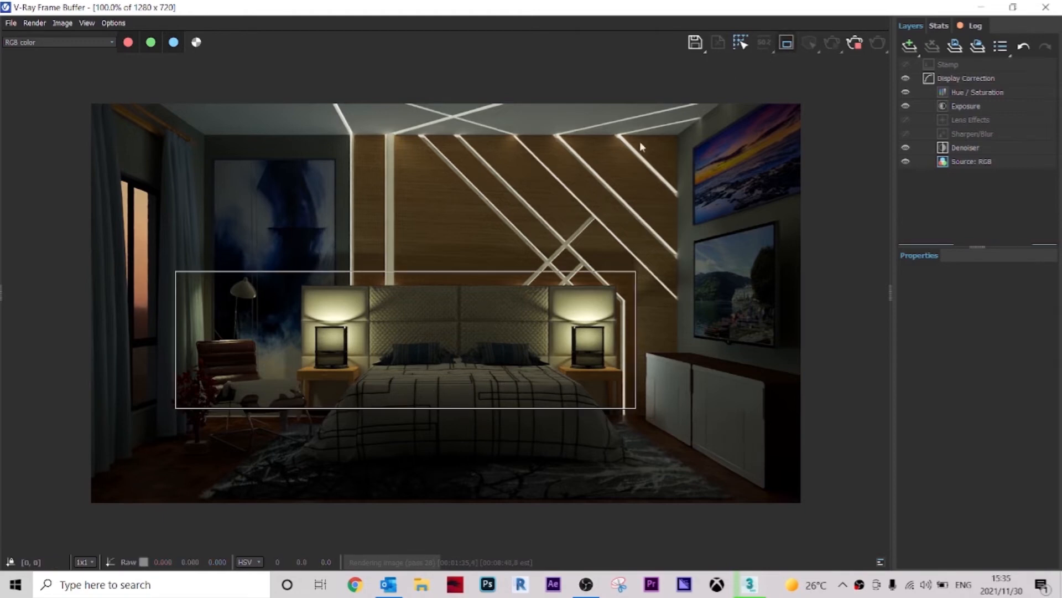
{"action": "scroll", "coordinate": [362, 360], "scroll_direction": "up", "scroll_amount": 1}
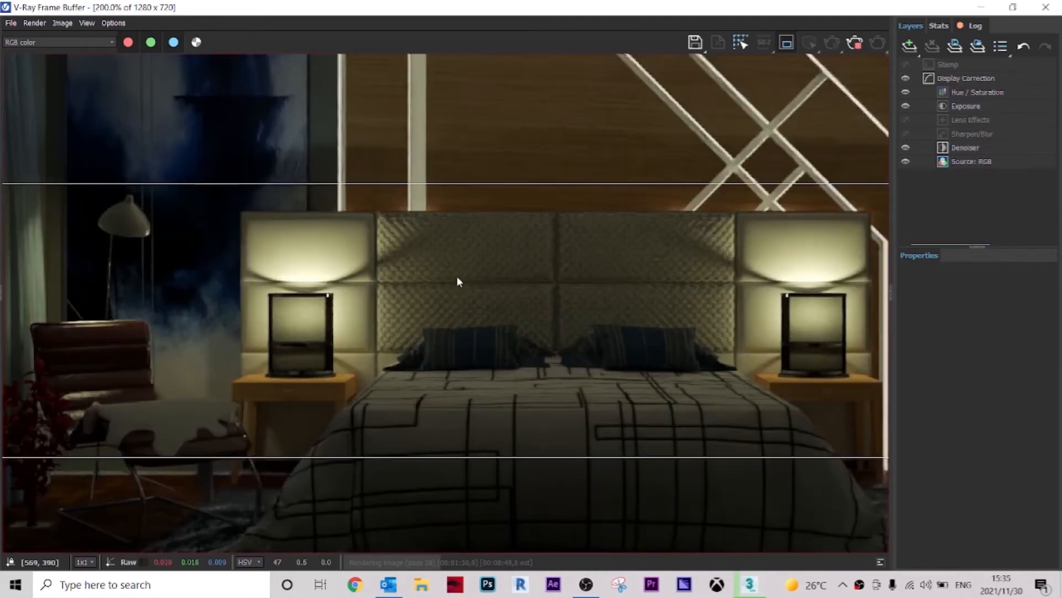
{"action": "left_click_drag", "start_coordinate": [457, 276], "coordinate": [459, 273]}
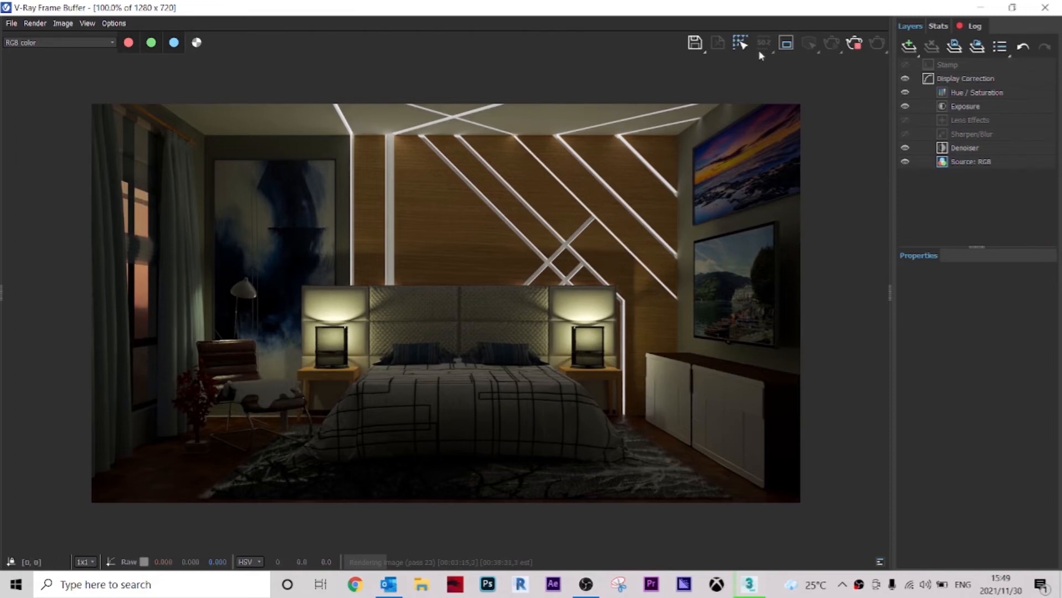
Step: Draw a render region around the window, render it, and close the frame buffer
{"action": "left_click", "coordinate": [786, 43]}
{"action": "left_click_drag", "start_coordinate": [178, 430], "coordinate": [97, 155]}
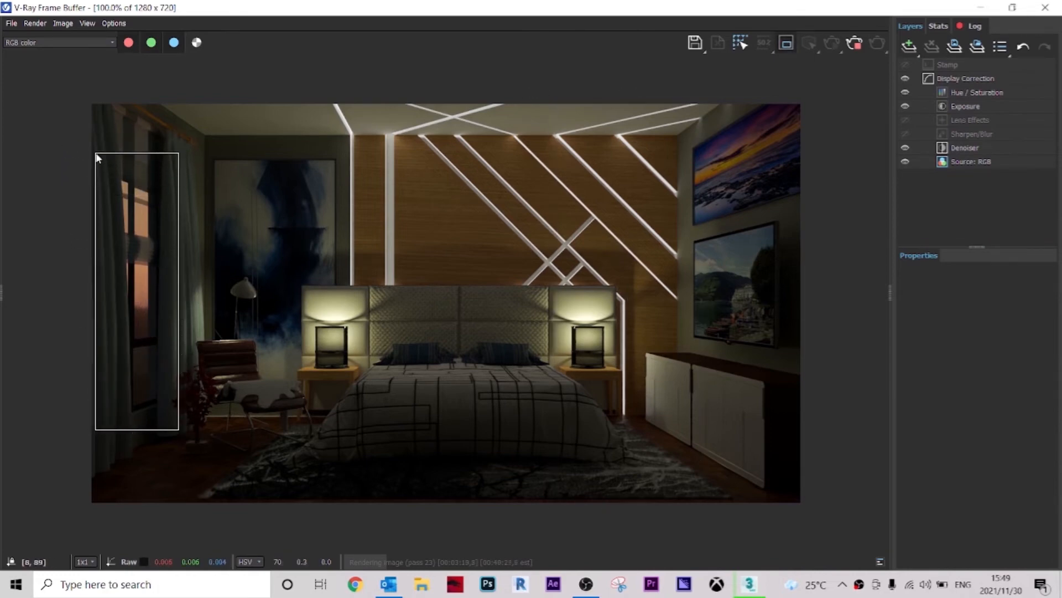
{"action": "left_click", "coordinate": [857, 46]}
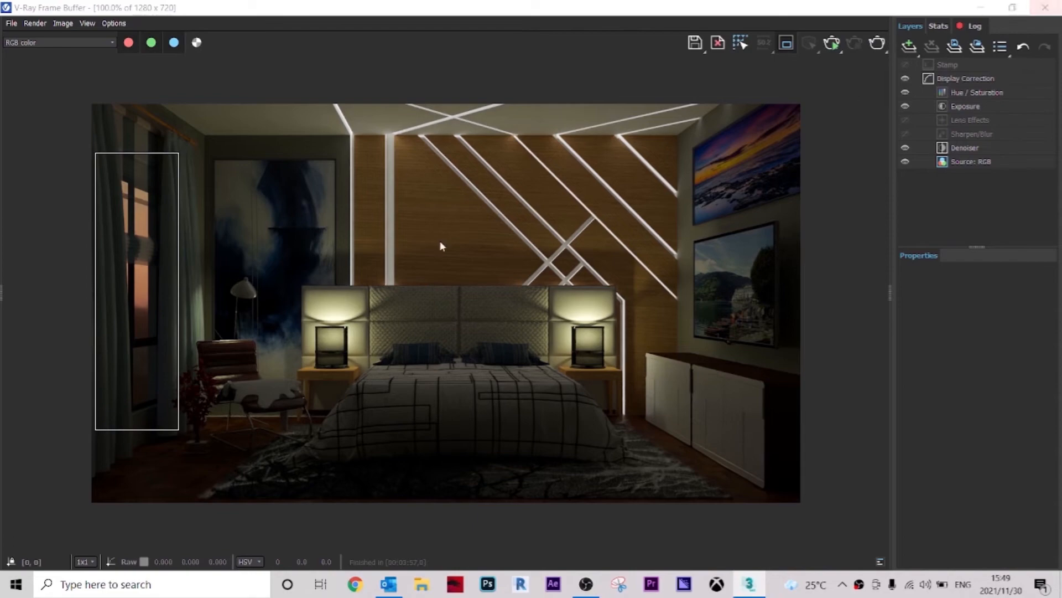
{"action": "left_click", "coordinate": [1045, 8]}
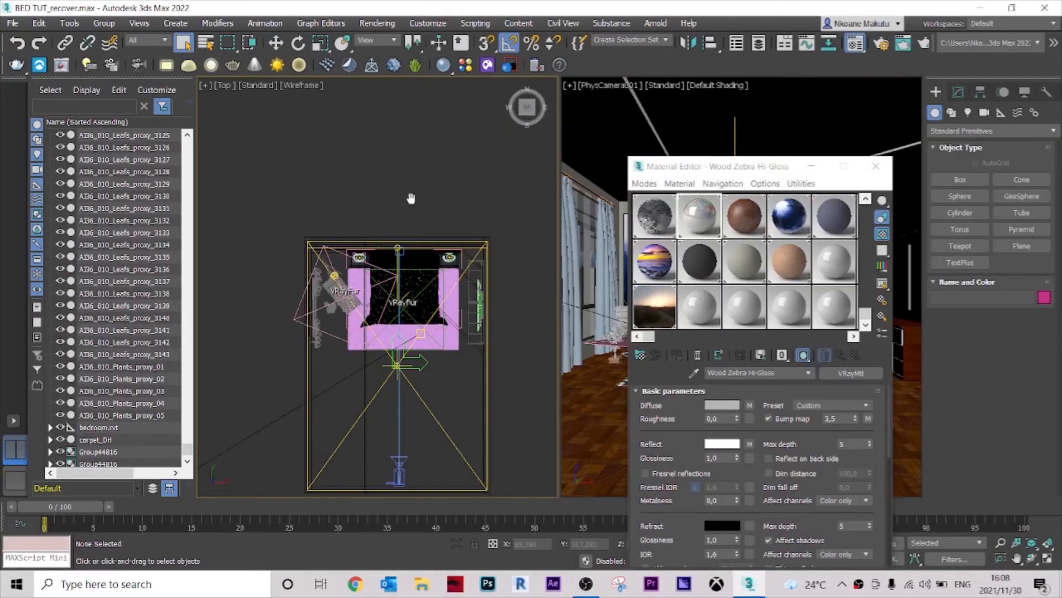
Step: Create a box about 1573 by 320 by 886 units beside the bedroom model
{"action": "scroll", "coordinate": [434, 246], "scroll_direction": "down", "scroll_amount": 3}
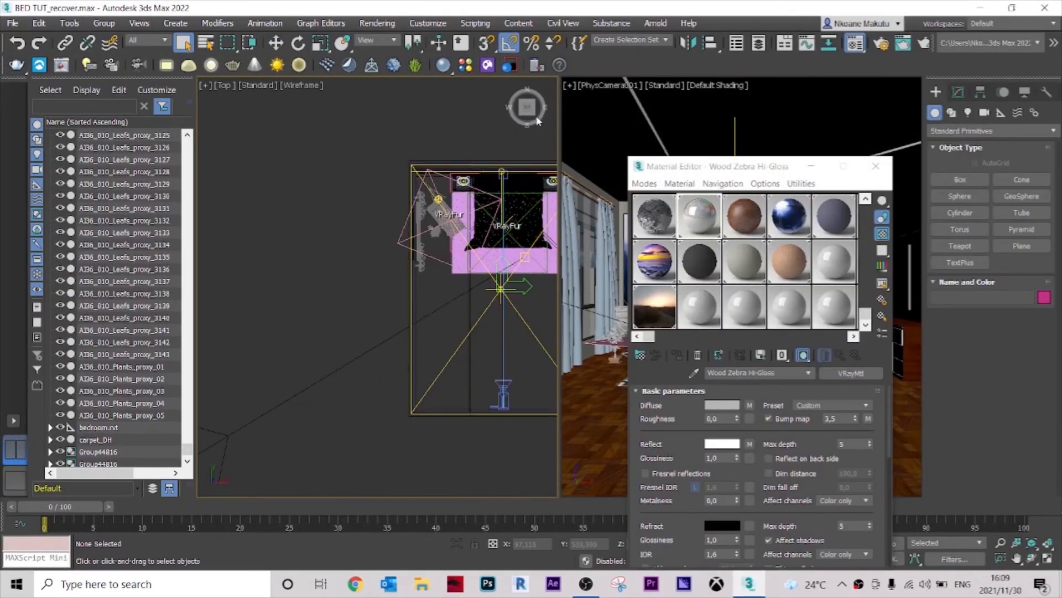
{"action": "middle_click_drag", "start_coordinate": [434, 246], "coordinate": [499, 334], "text": "alt"}
{"action": "scroll", "coordinate": [499, 334], "scroll_direction": "down", "scroll_amount": 4}
{"action": "middle_click_drag", "start_coordinate": [369, 426], "coordinate": [325, 463]}
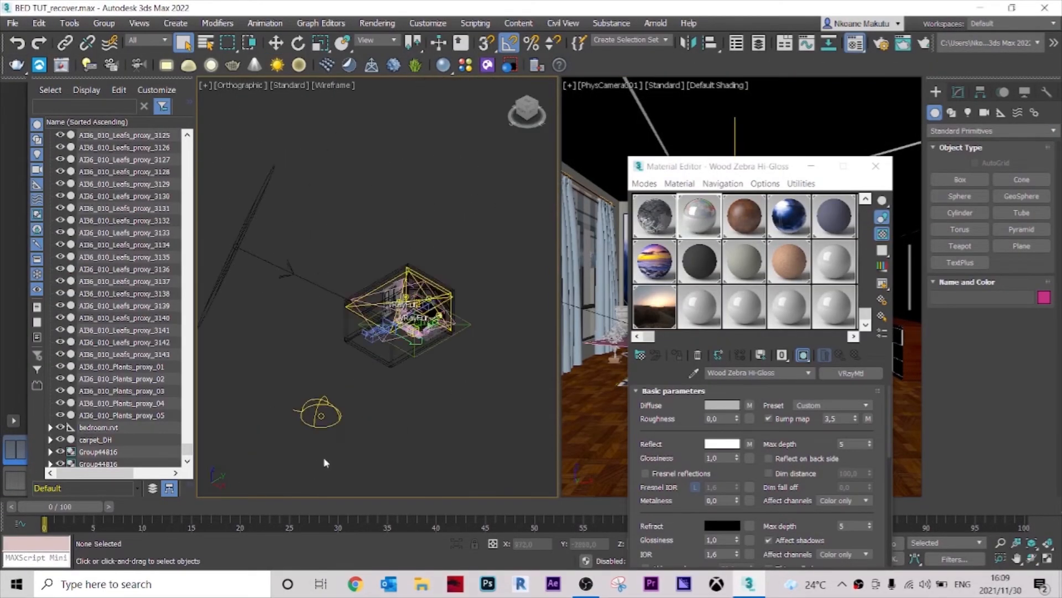
{"action": "key", "text": "shift+q"}
{"action": "left_click", "coordinate": [531, 192]}
{"action": "left_click", "coordinate": [960, 179]}
{"action": "left_click_drag", "start_coordinate": [437, 273], "coordinate": [537, 186]}
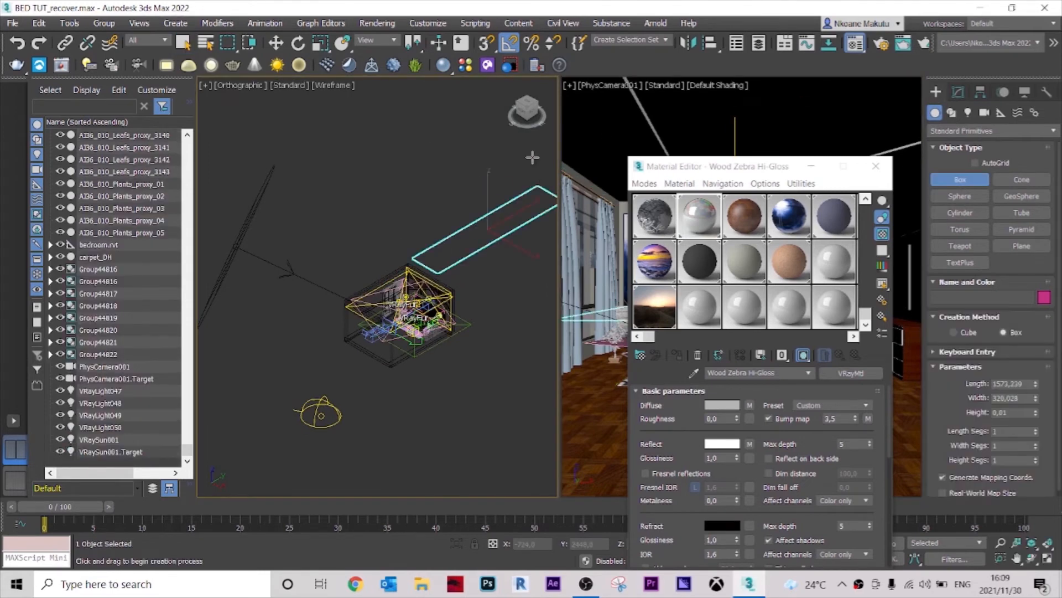
{"action": "left_click", "coordinate": [534, 93]}
{"action": "right_click", "coordinate": [420, 232]}
Step: Scale the box into a thin vertical panel
{"action": "middle_click_drag", "start_coordinate": [218, 403], "coordinate": [315, 398]}
{"action": "scroll", "coordinate": [242, 399], "scroll_direction": "up", "scroll_amount": 3}
{"action": "scroll", "coordinate": [315, 405], "scroll_direction": "down", "scroll_amount": 8}
{"action": "scroll", "coordinate": [493, 352], "scroll_direction": "up", "scroll_amount": 6}
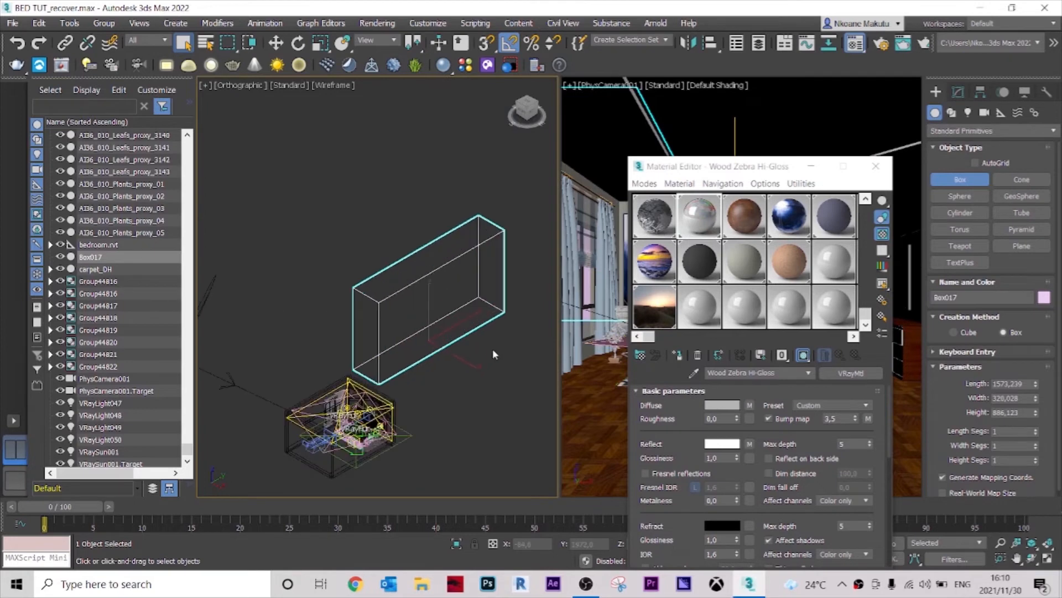
{"action": "key", "text": "r"}
{"action": "left_click_drag", "start_coordinate": [369, 358], "coordinate": [411, 332]}
{"action": "left_click_drag", "start_coordinate": [401, 291], "coordinate": [402, 315]}
{"action": "key", "text": "t"}
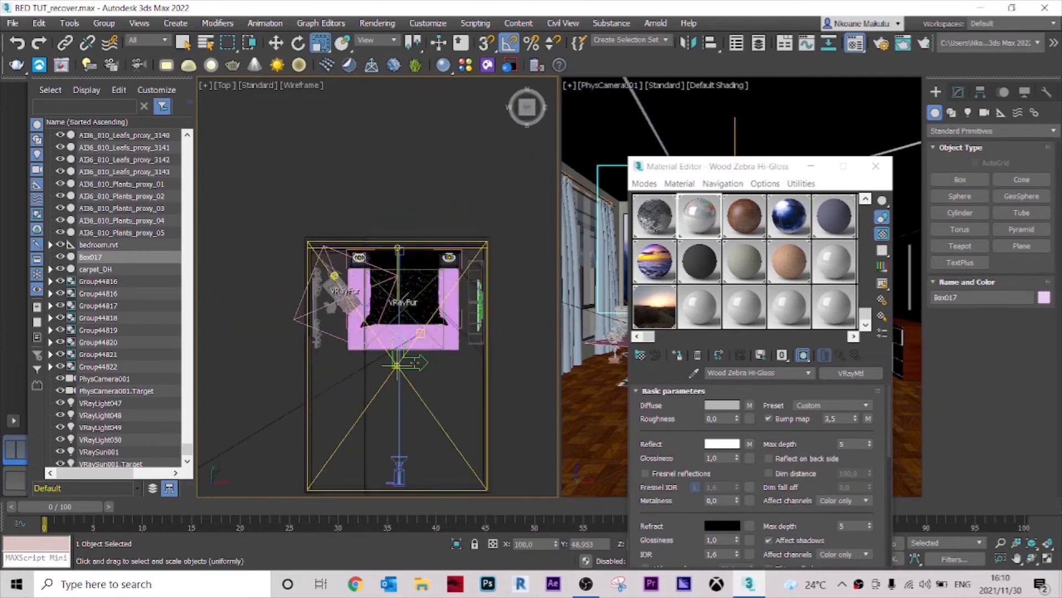
{"action": "scroll", "coordinate": [437, 271], "scroll_direction": "up", "scroll_amount": 5}
{"action": "key", "text": "m"}
{"action": "scroll", "coordinate": [437, 271], "scroll_direction": "down", "scroll_amount": 2}
{"action": "middle_click_drag", "start_coordinate": [548, 275], "coordinate": [412, 304]}
{"action": "left_click_drag", "start_coordinate": [445, 213], "coordinate": [429, 212]}
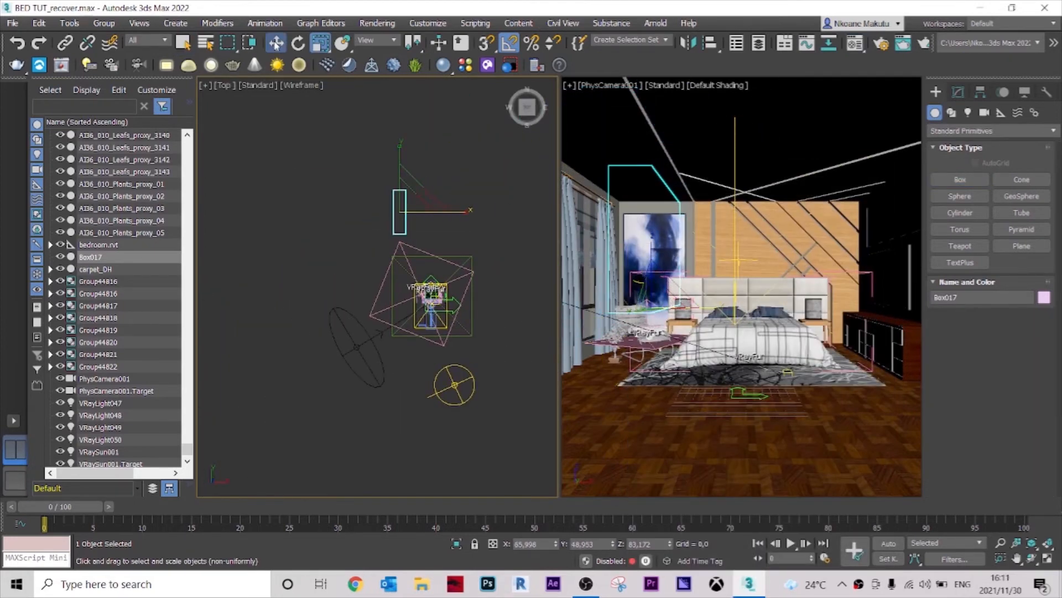
Step: Move the panel outside the bedroom window
{"action": "left_click", "coordinate": [276, 42]}
{"action": "left_click_drag", "start_coordinate": [400, 162], "coordinate": [399, 213]}
{"action": "scroll", "coordinate": [419, 239], "scroll_direction": "up", "scroll_amount": 3}
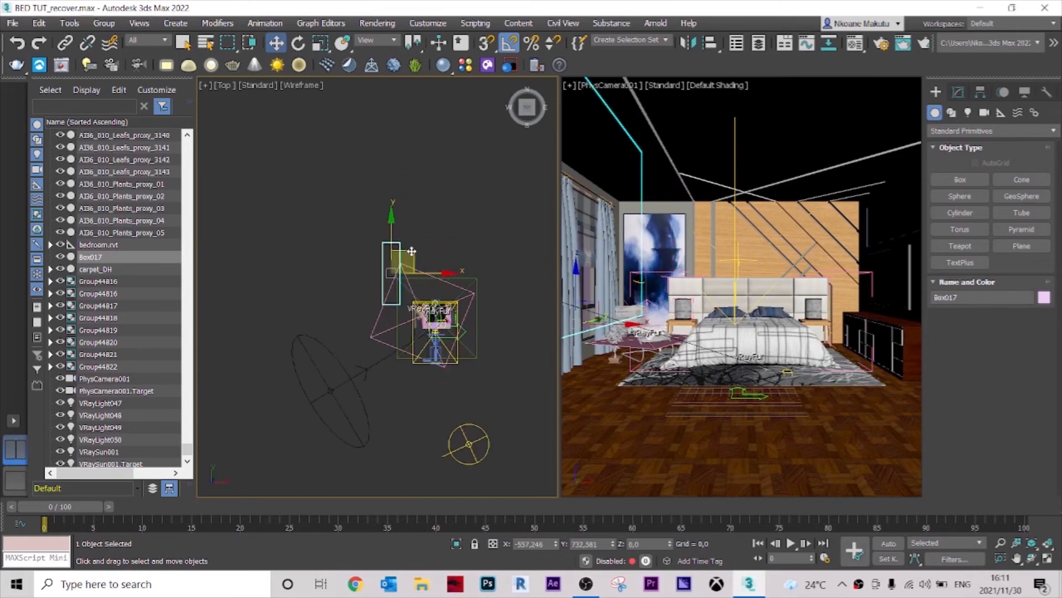
{"action": "left_click_drag", "start_coordinate": [412, 253], "coordinate": [383, 226]}
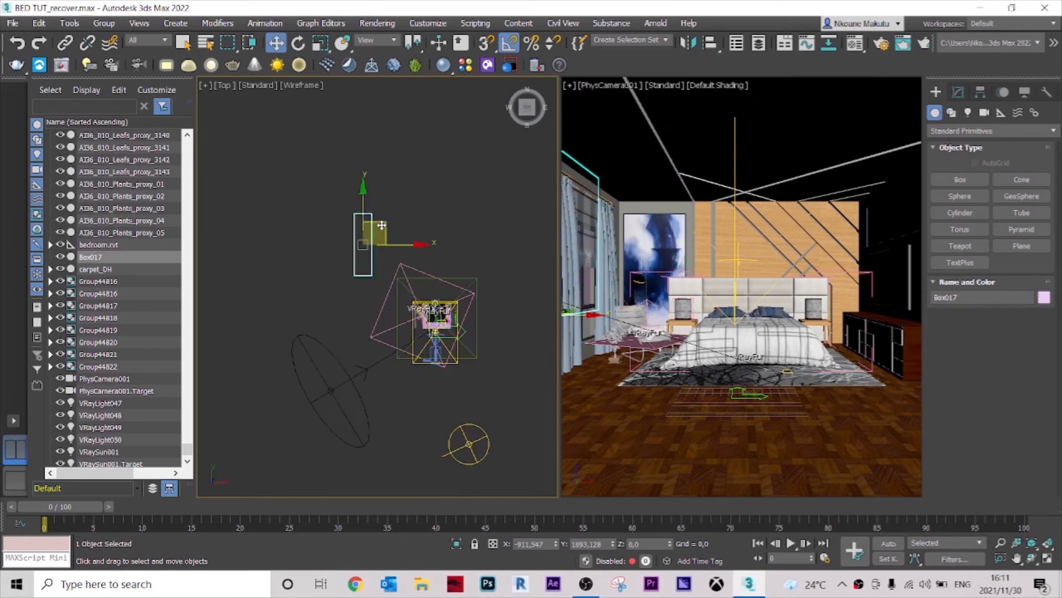
{"action": "middle_click_drag", "start_coordinate": [391, 212], "coordinate": [322, 306], "text": "alt"}
{"action": "scroll", "coordinate": [333, 245], "scroll_direction": "up", "scroll_amount": 3}
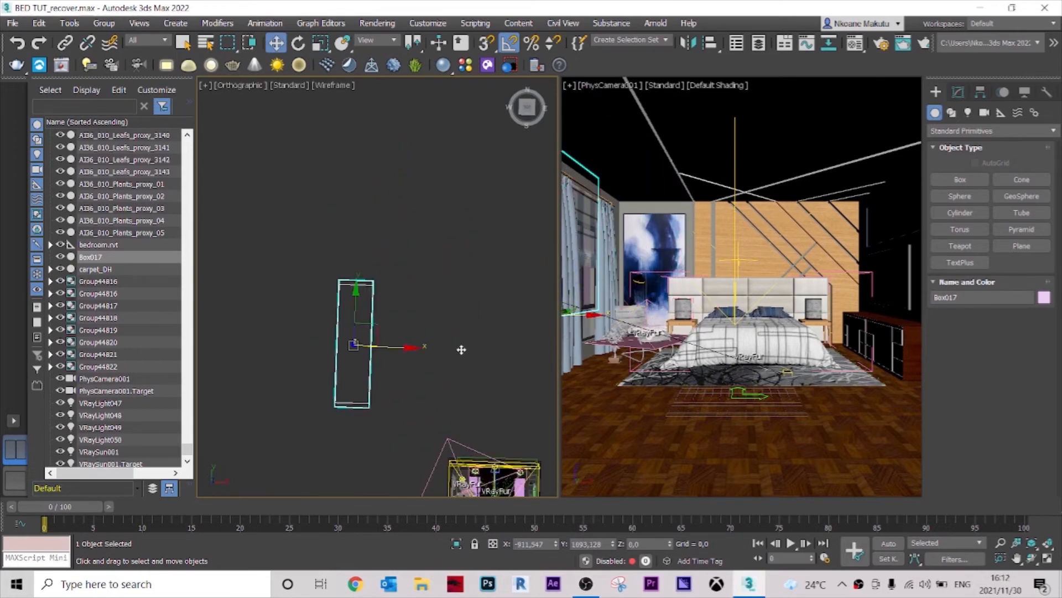
Step: Select the panel and scale it up to cover the window view
{"action": "left_click", "coordinate": [421, 297]}
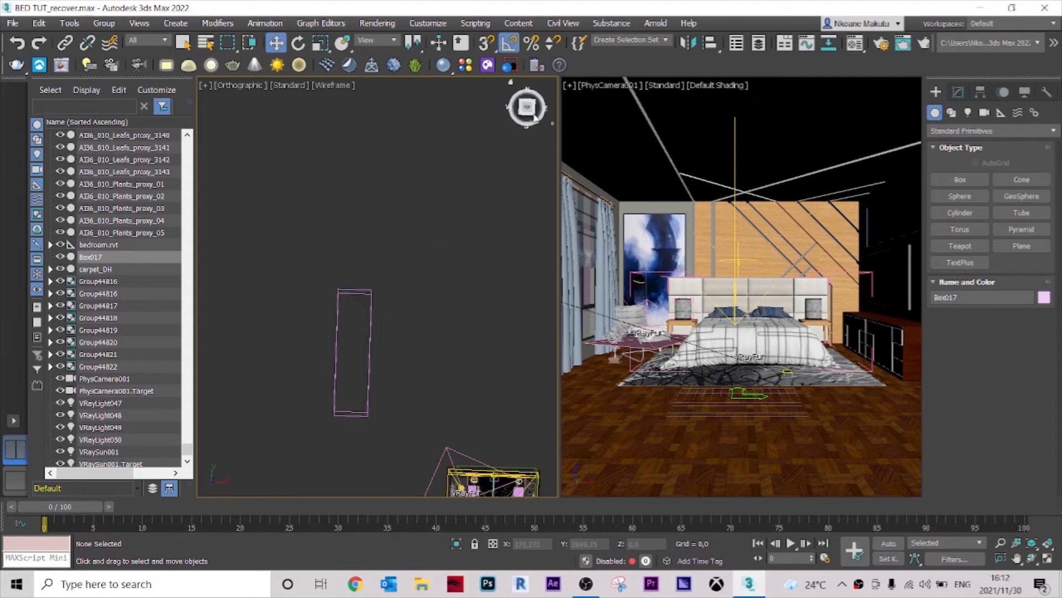
{"action": "middle_click_drag", "start_coordinate": [421, 296], "coordinate": [443, 292], "text": "alt"}
{"action": "left_click", "coordinate": [417, 337]}
{"action": "key", "text": "r"}
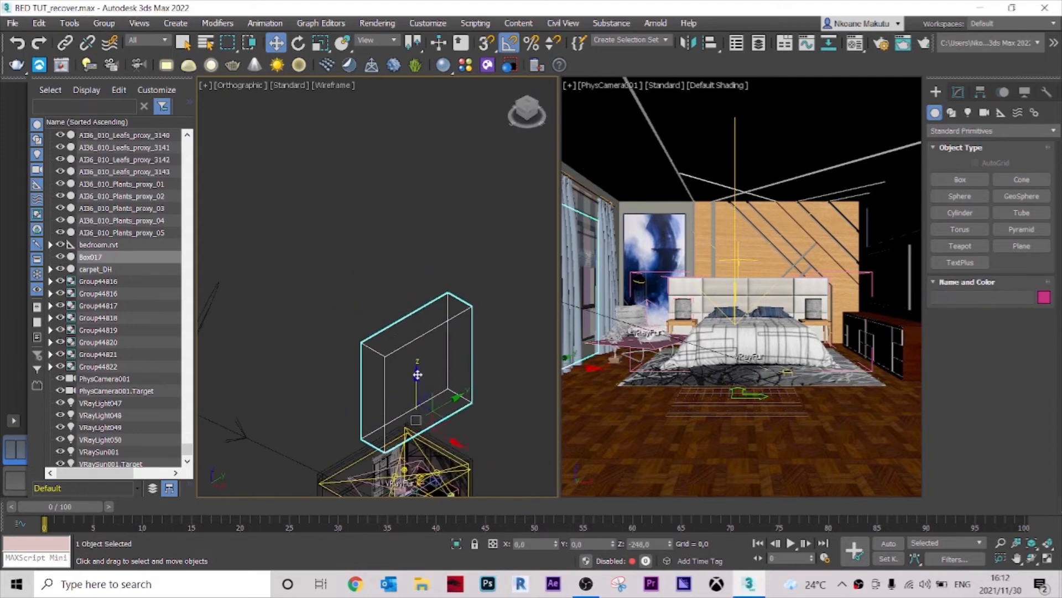
{"action": "left_click_drag", "start_coordinate": [417, 387], "coordinate": [427, 351]}
Step: Load the city photo ZVVILRTCUBC6HEUVDNA5F4ZCMU.jpg as the diffuse bitmap of the panel's V-Ray material
{"action": "key", "text": "m"}
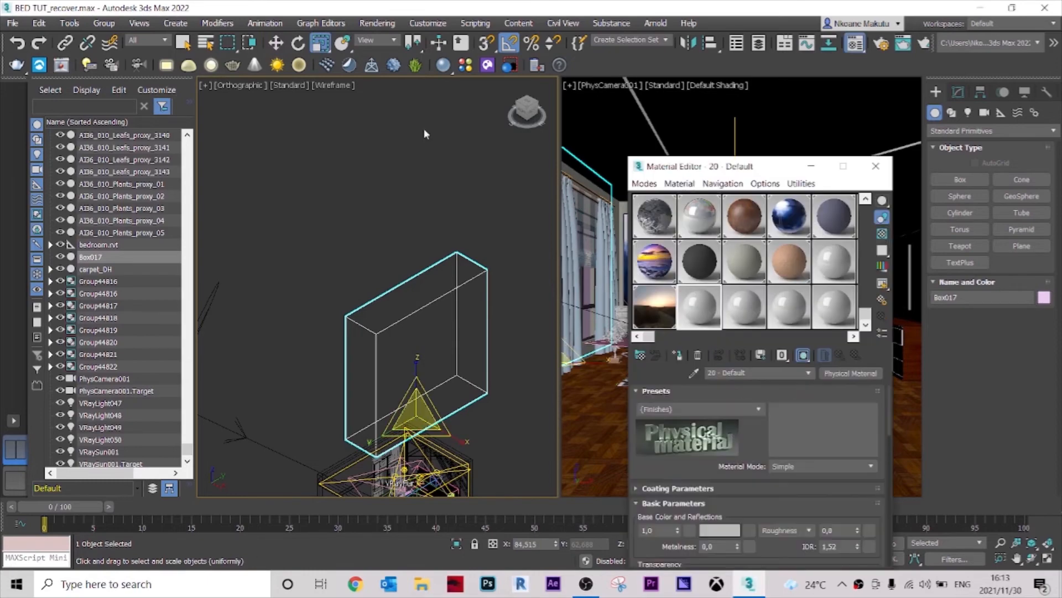
{"action": "key", "text": "F3"}
{"action": "scroll", "coordinate": [791, 343], "scroll_direction": "down", "scroll_amount": 10}
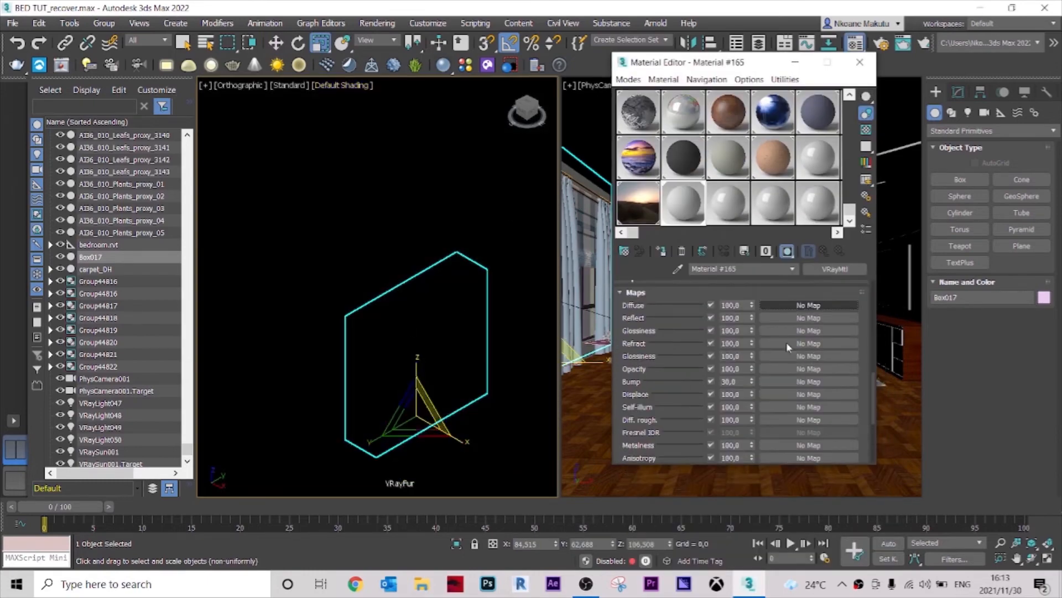
{"action": "left_click", "coordinate": [798, 320]}
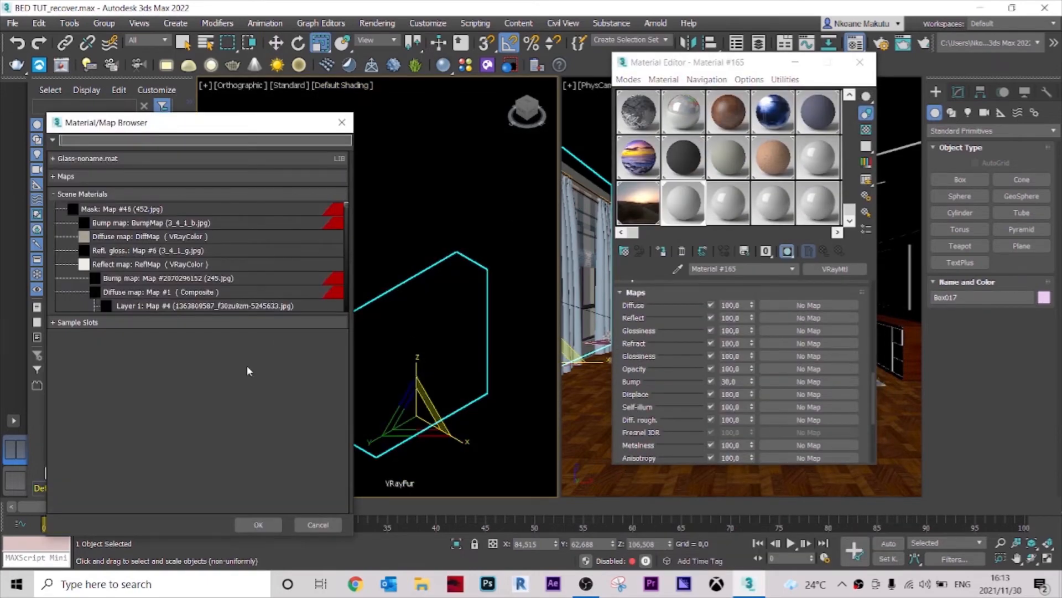
{"action": "left_click", "coordinate": [55, 179]}
{"action": "scroll", "coordinate": [190, 389], "scroll_direction": "down", "scroll_amount": 10}
{"action": "double_click", "coordinate": [186, 387]}
{"action": "left_click", "coordinate": [354, 232]}
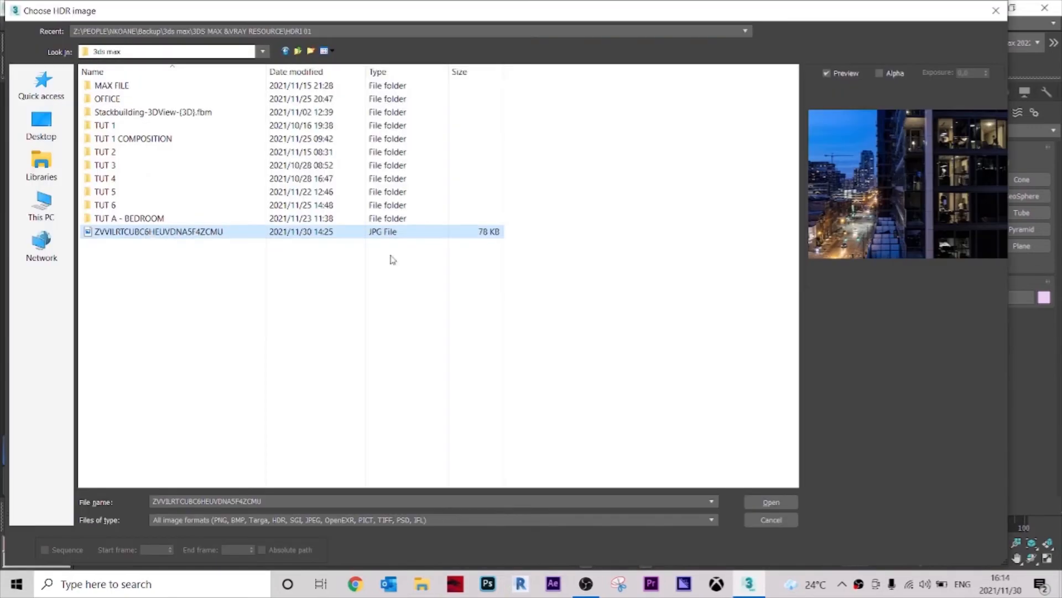
{"action": "left_click", "coordinate": [776, 502]}
Step: Inspect the textured window panel in the orthographic viewport
{"action": "left_click", "coordinate": [281, 42]}
{"action": "left_click", "coordinate": [429, 183]}
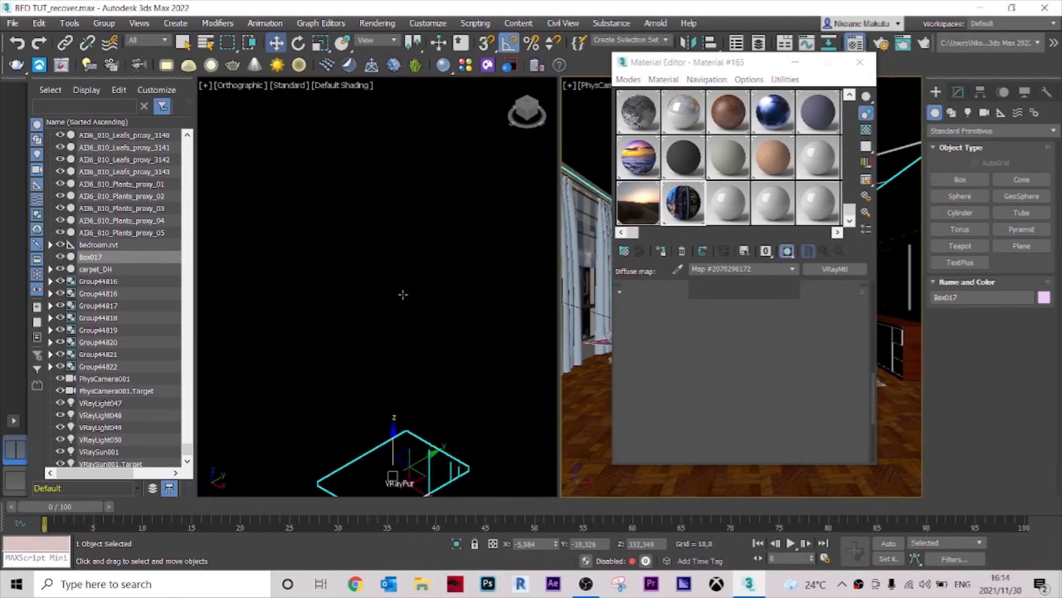
{"action": "scroll", "coordinate": [404, 294], "scroll_direction": "down", "scroll_amount": 2}
{"action": "left_click", "coordinate": [362, 86]}
{"action": "left_click", "coordinate": [356, 192]}
{"action": "scroll", "coordinate": [486, 376], "scroll_direction": "up", "scroll_amount": 3}
{"action": "middle_click_drag", "start_coordinate": [433, 331], "coordinate": [429, 339]}
{"action": "left_click", "coordinate": [430, 335]}
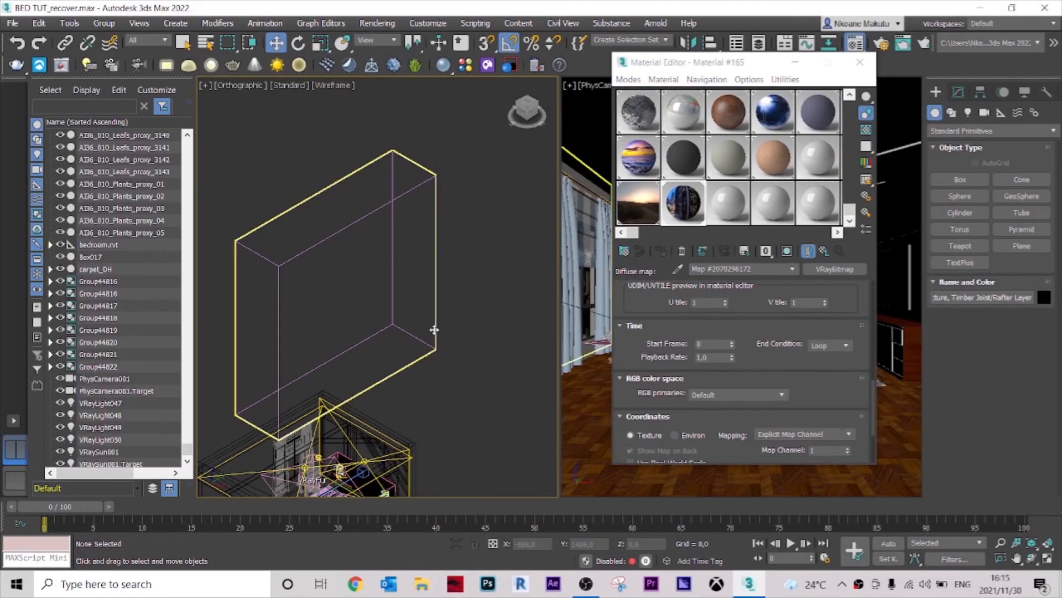
{"action": "left_click", "coordinate": [435, 330]}
Step: Close the material editor and return to the V-Ray frame buffer
{"action": "key", "text": "m"}
{"action": "left_click_drag", "start_coordinate": [382, 355], "coordinate": [460, 336]}
{"action": "left_click", "coordinate": [333, 85]}
{"action": "left_click", "coordinate": [681, 140]}
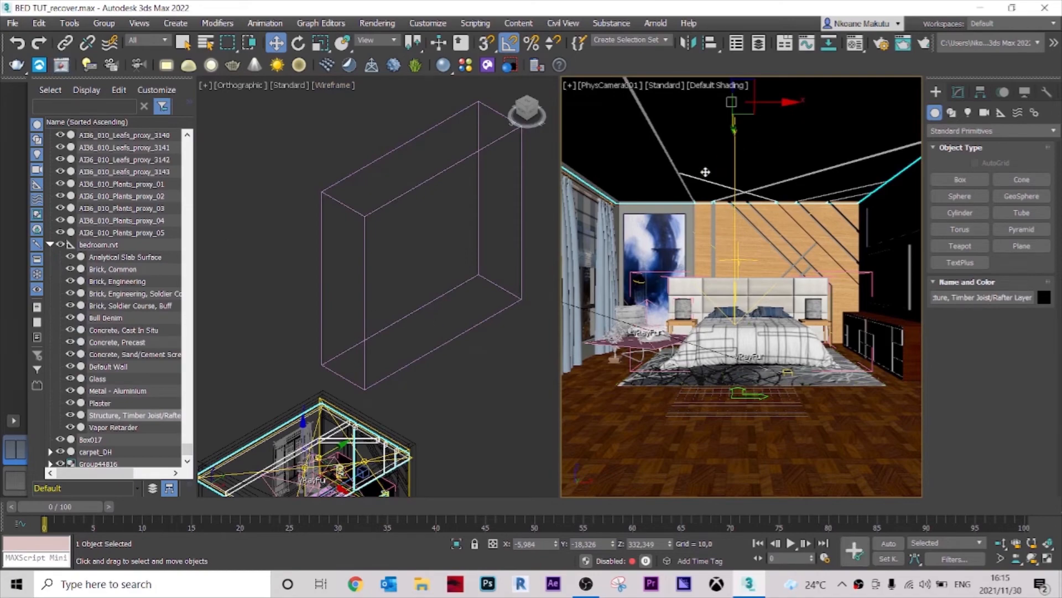
{"action": "key", "text": "alt+Tab"}
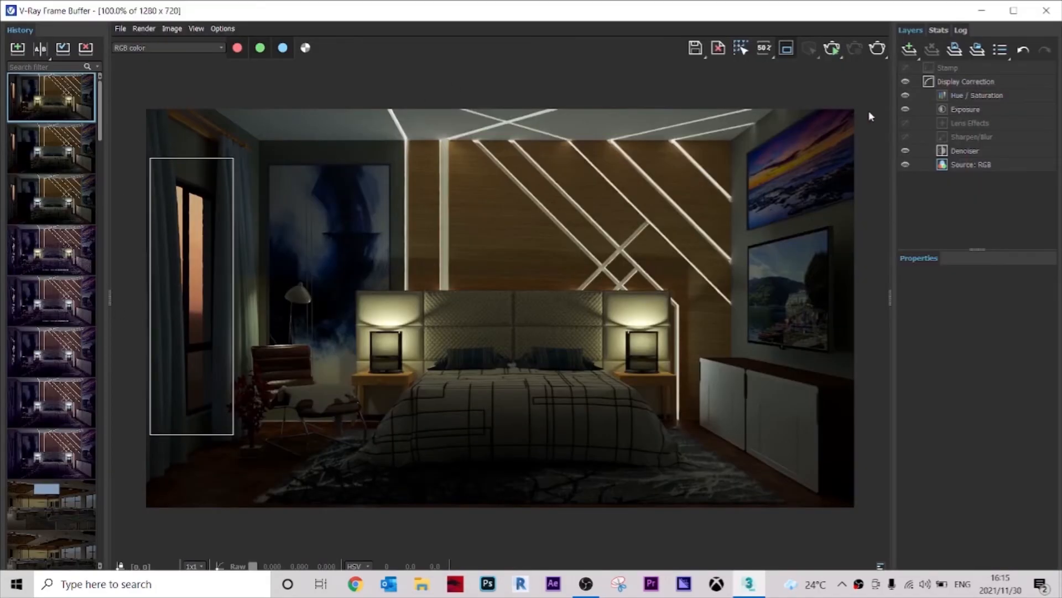
Step: Render the scene from the frame buffer and close the frame buffer window
{"action": "left_click", "coordinate": [877, 49]}
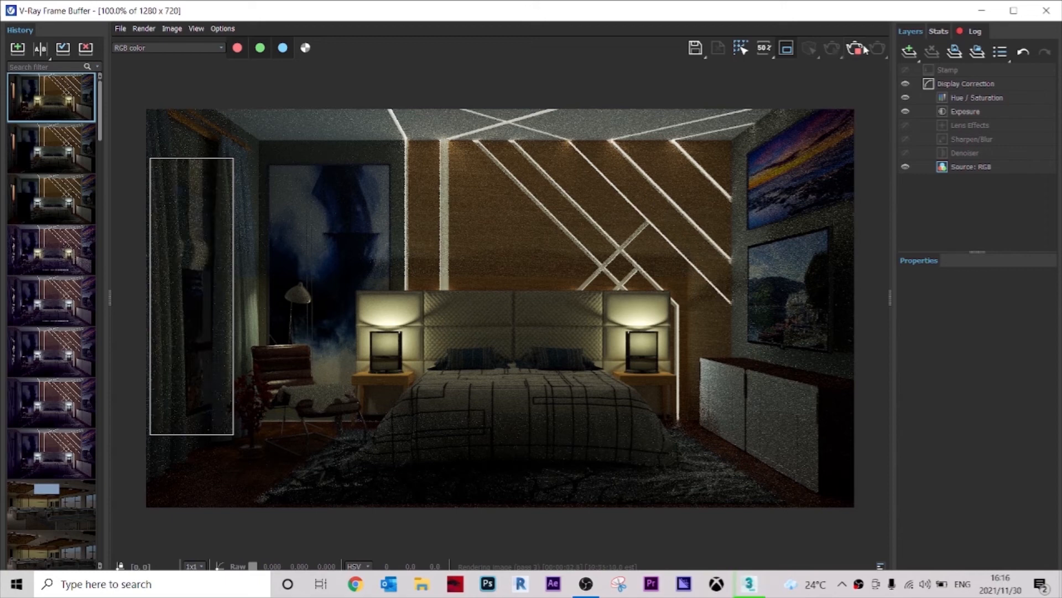
{"action": "left_click", "coordinate": [1045, 11]}
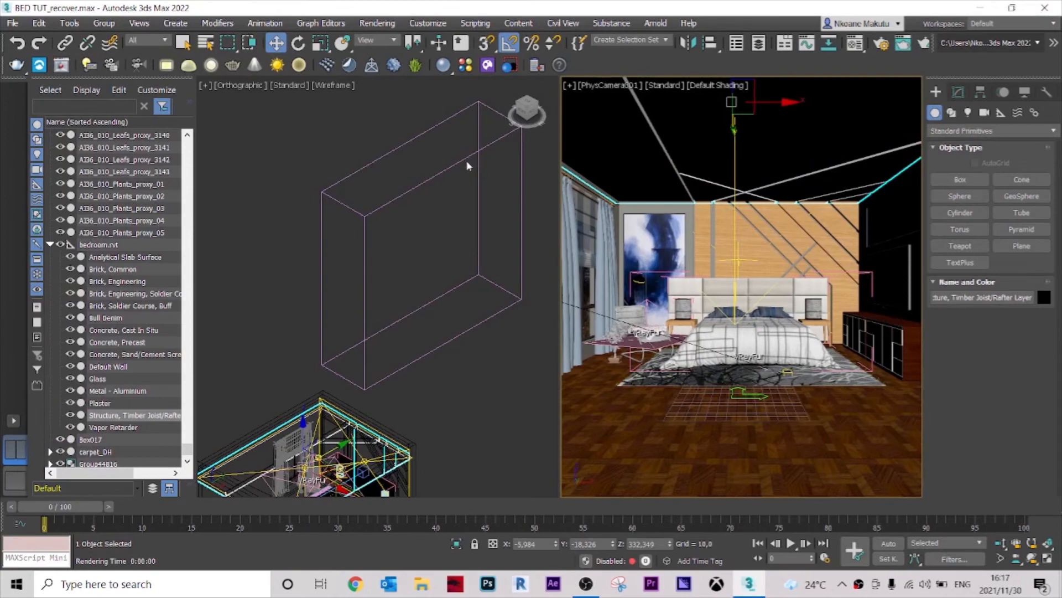
Step: Move the city backdrop panel slightly in the orthographic viewport
{"action": "left_click", "coordinate": [460, 160]}
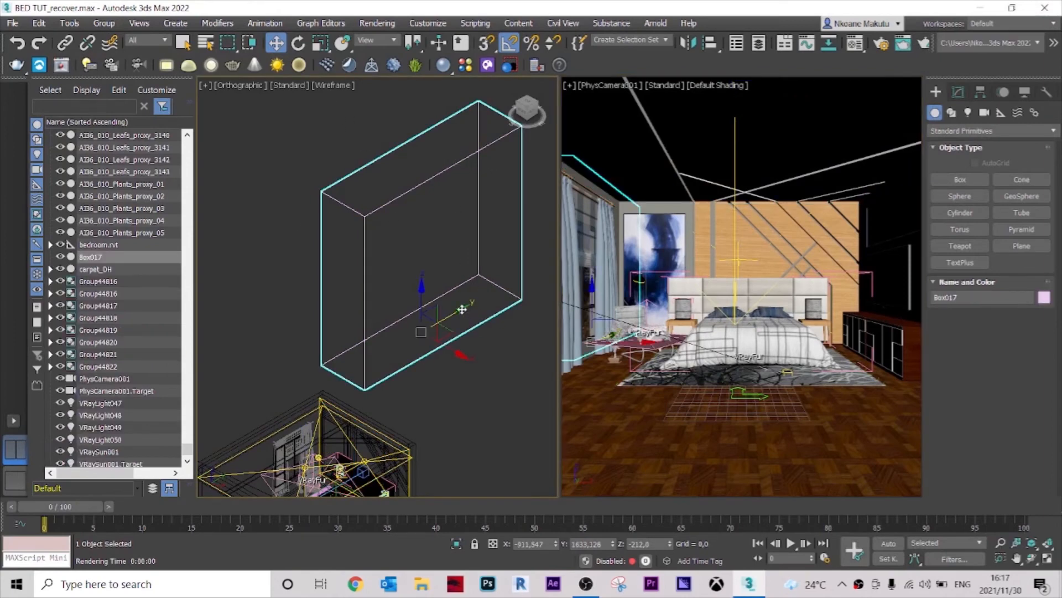
{"action": "left_click_drag", "start_coordinate": [460, 310], "coordinate": [435, 324]}
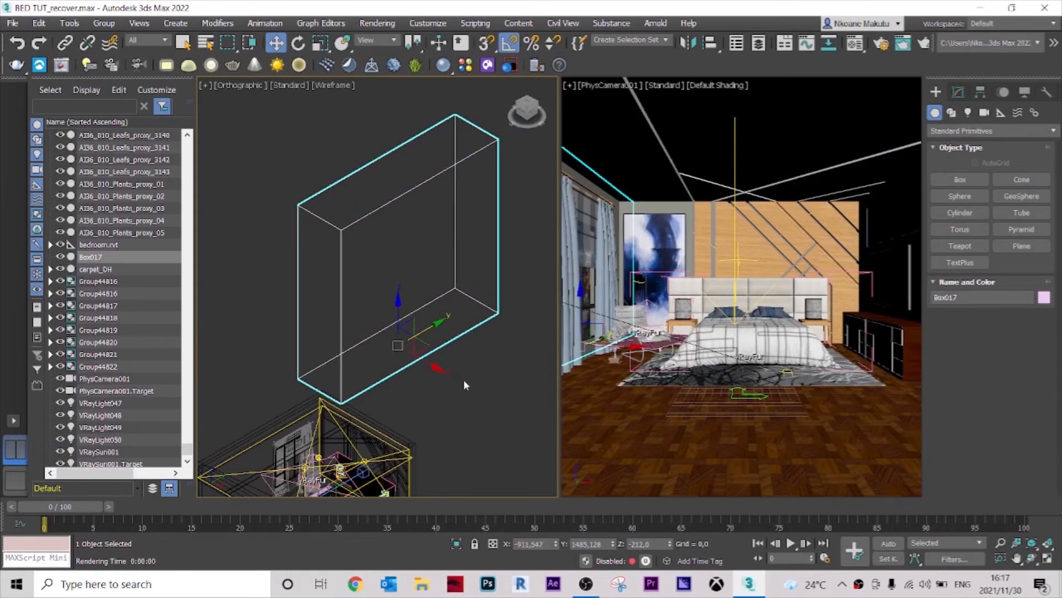
{"action": "left_click", "coordinate": [534, 116]}
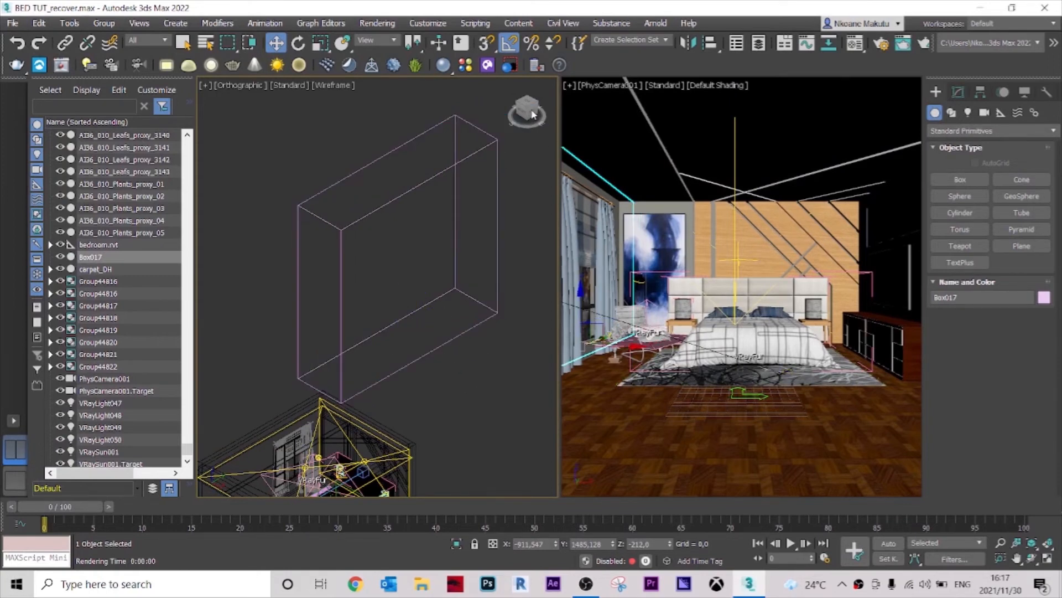
Step: Create a V-Ray plane light in the Right view over the city panel, about 1386 by 1314 units
{"action": "scroll", "coordinate": [479, 269], "scroll_direction": "down", "scroll_amount": 2}
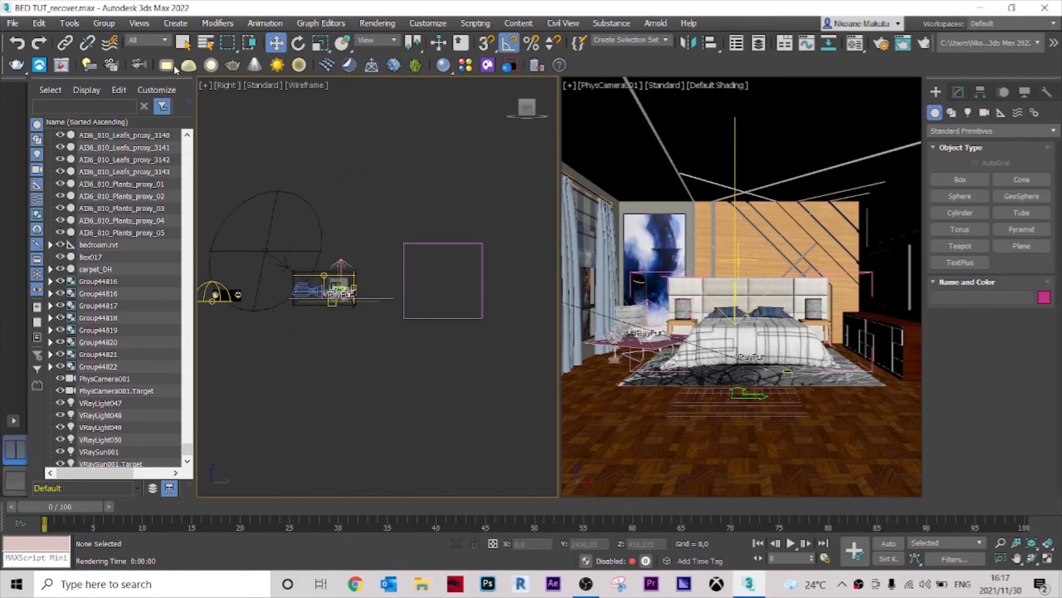
{"action": "scroll", "coordinate": [172, 65], "scroll_direction": "down", "scroll_amount": 2}
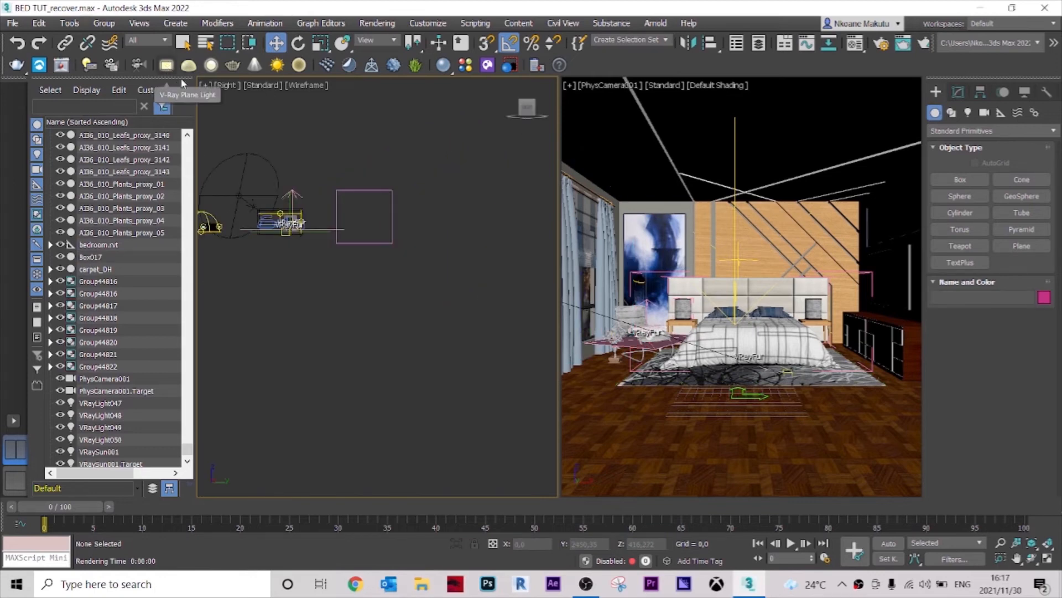
{"action": "scroll", "coordinate": [327, 204], "scroll_direction": "up", "scroll_amount": 2}
{"action": "scroll", "coordinate": [167, 68], "scroll_direction": "up", "scroll_amount": 2}
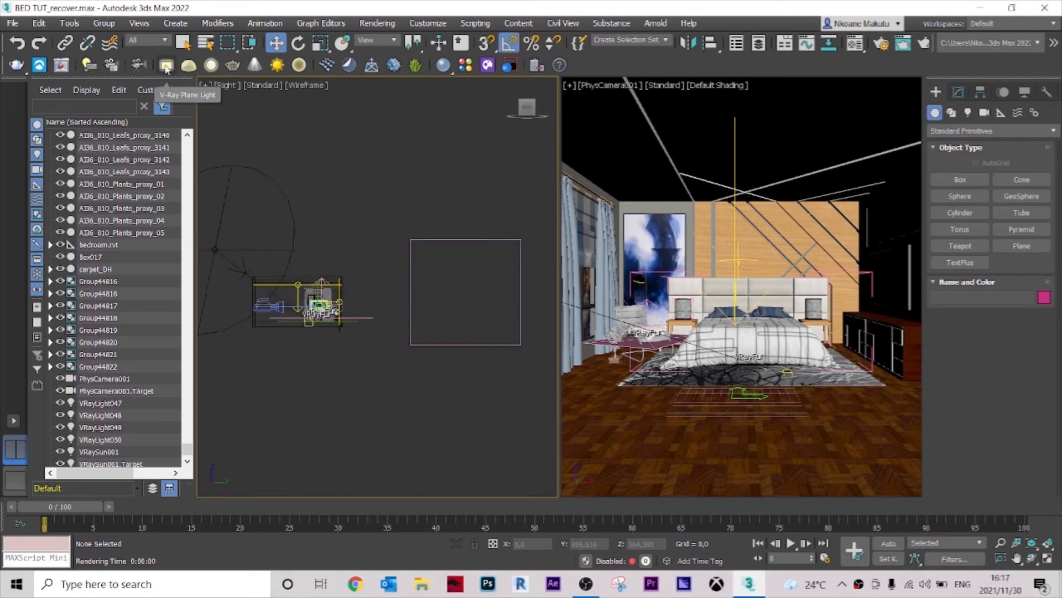
{"action": "left_click", "coordinate": [166, 67]}
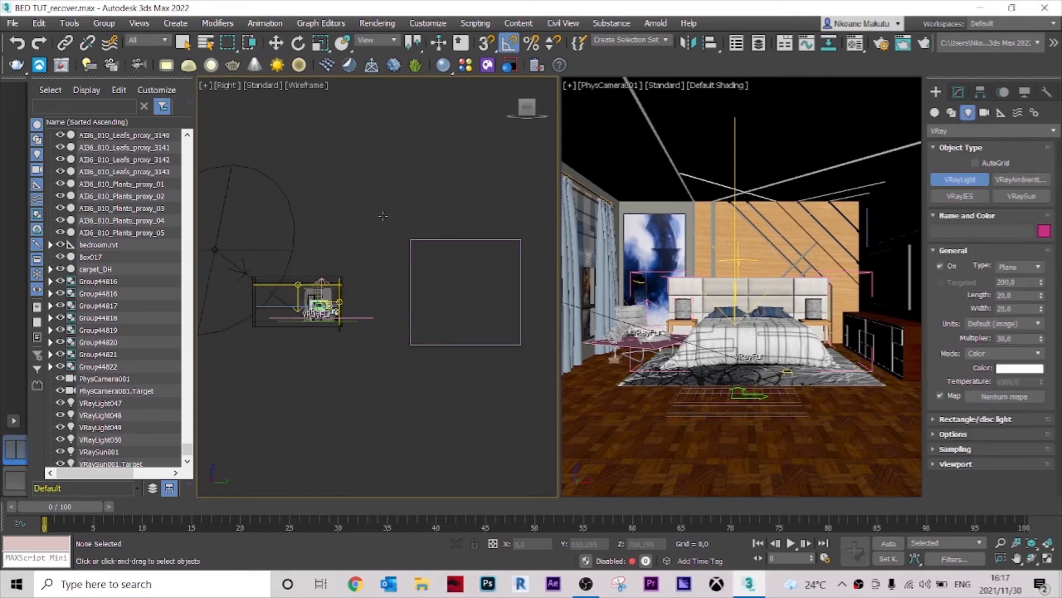
{"action": "left_click", "coordinate": [413, 242]}
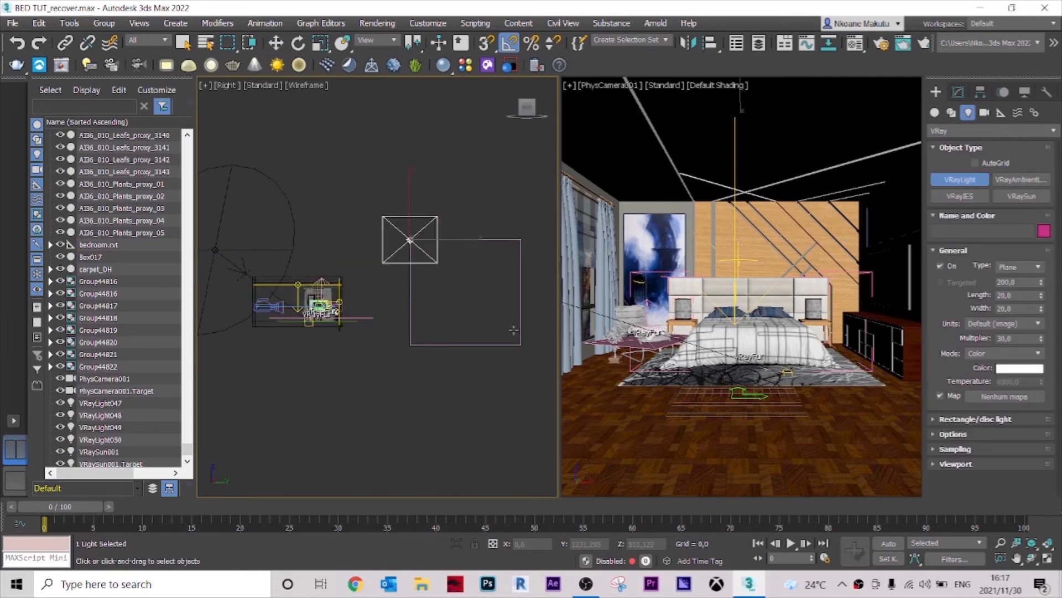
{"action": "left_click_drag", "start_coordinate": [540, 363], "coordinate": [539, 364]}
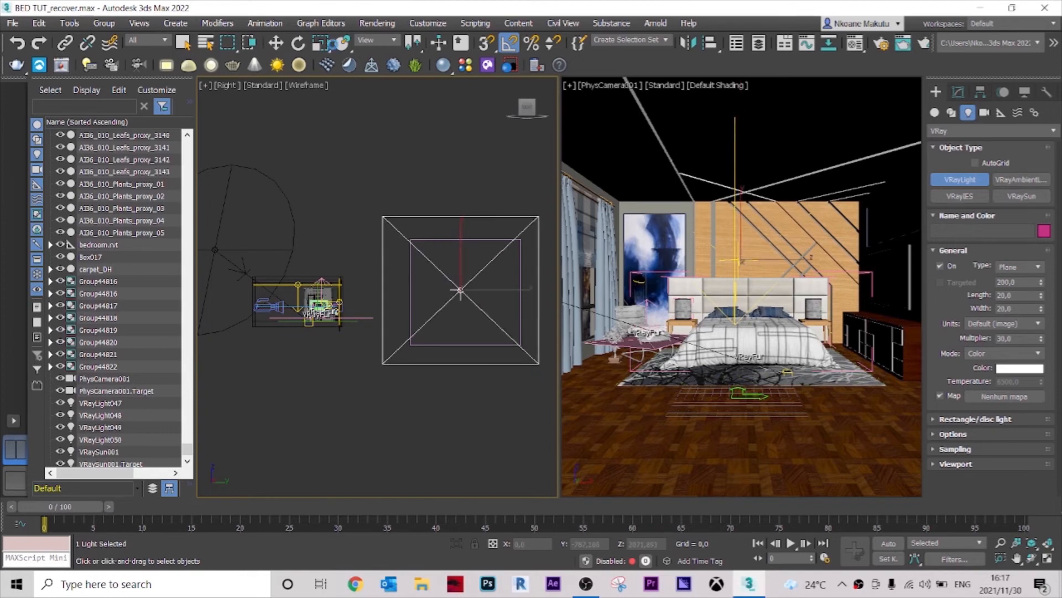
{"action": "left_click", "coordinate": [185, 43]}
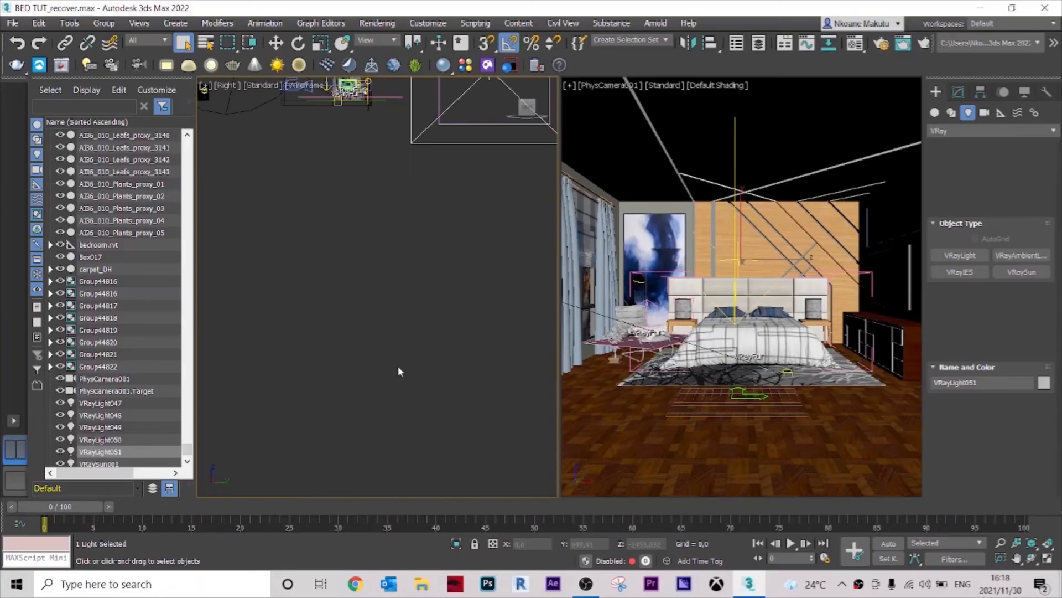
Step: Select the new plane light in the Top view and open its multiplier for editing
{"action": "key", "text": "t"}
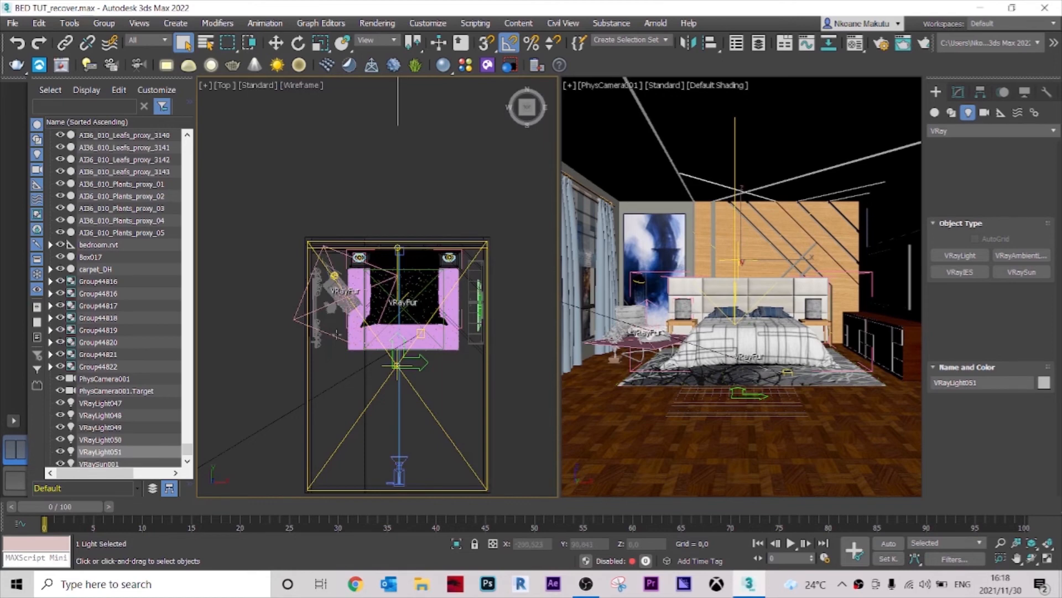
{"action": "scroll", "coordinate": [343, 338], "scroll_direction": "down", "scroll_amount": 5}
{"action": "scroll", "coordinate": [366, 184], "scroll_direction": "down", "scroll_amount": 2}
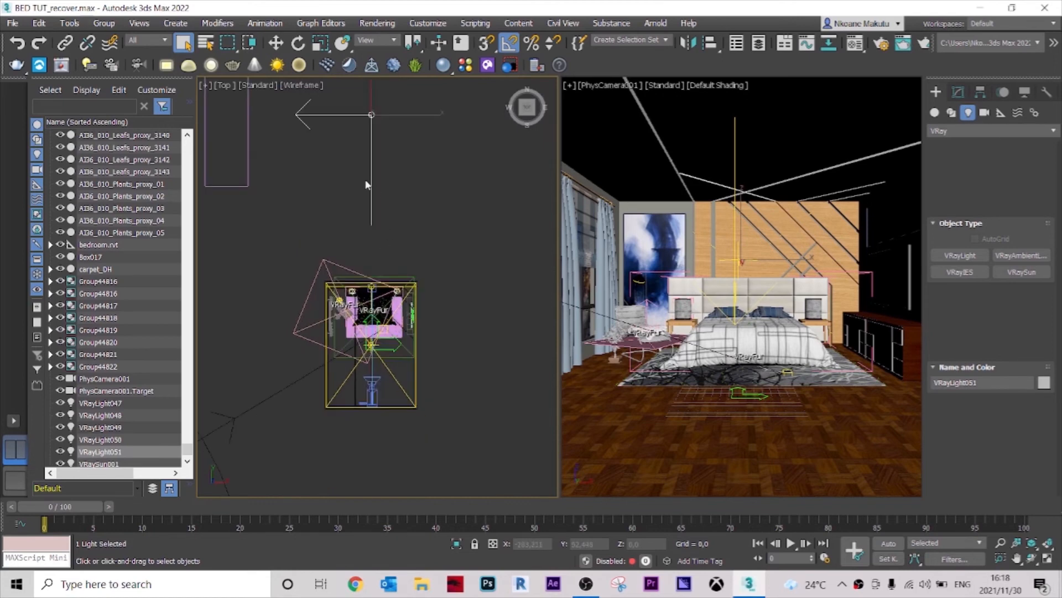
{"action": "scroll", "coordinate": [371, 185], "scroll_direction": "down", "scroll_amount": 2}
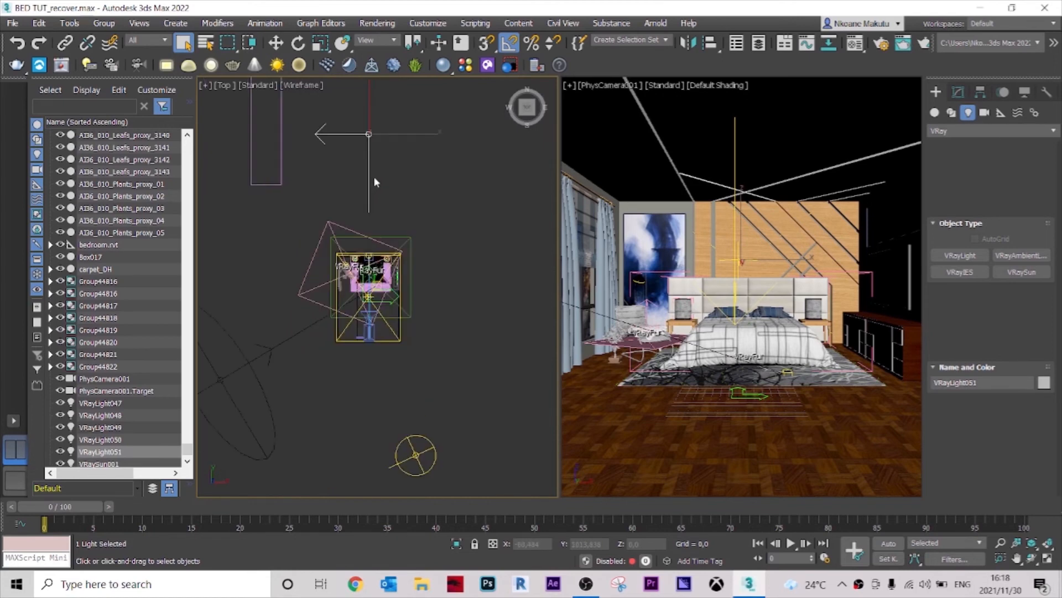
{"action": "right_click", "coordinate": [641, 134]}
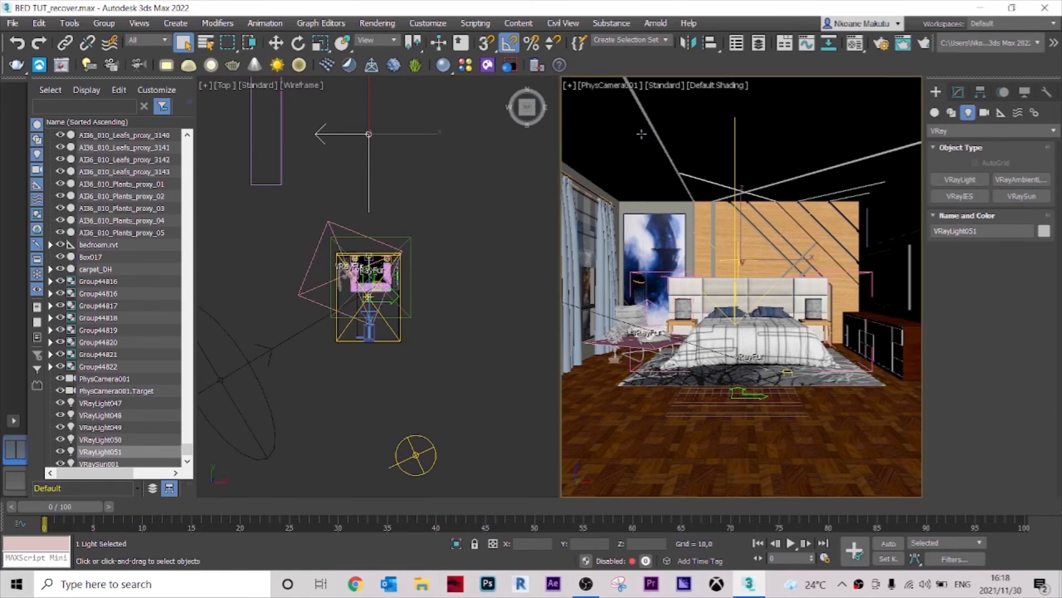
{"action": "left_click", "coordinate": [641, 134]}
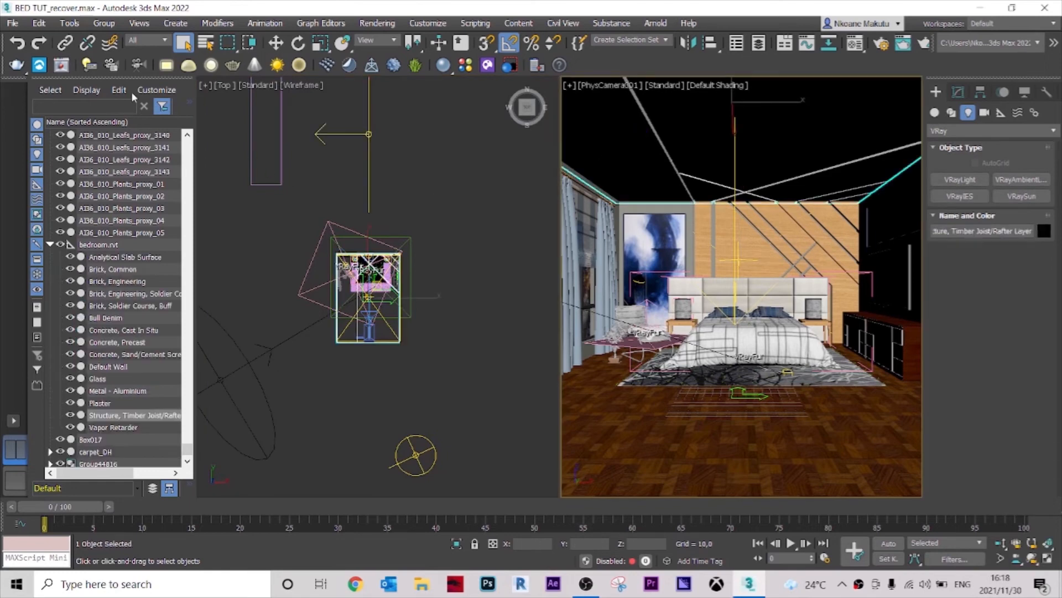
{"action": "left_click", "coordinate": [17, 65]}
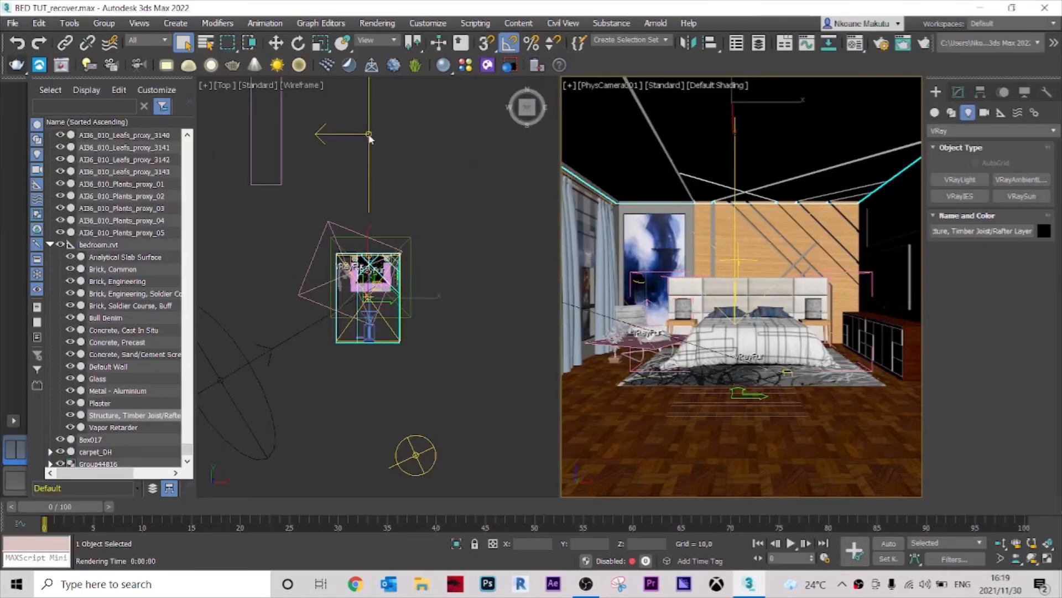
{"action": "left_click", "coordinate": [368, 134]}
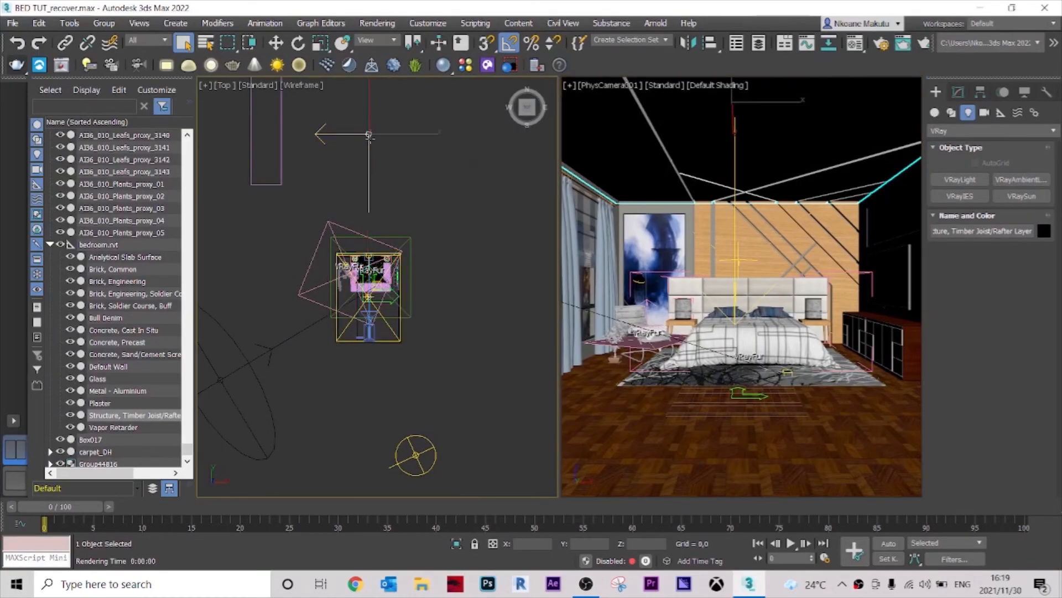
{"action": "left_click", "coordinate": [959, 93]}
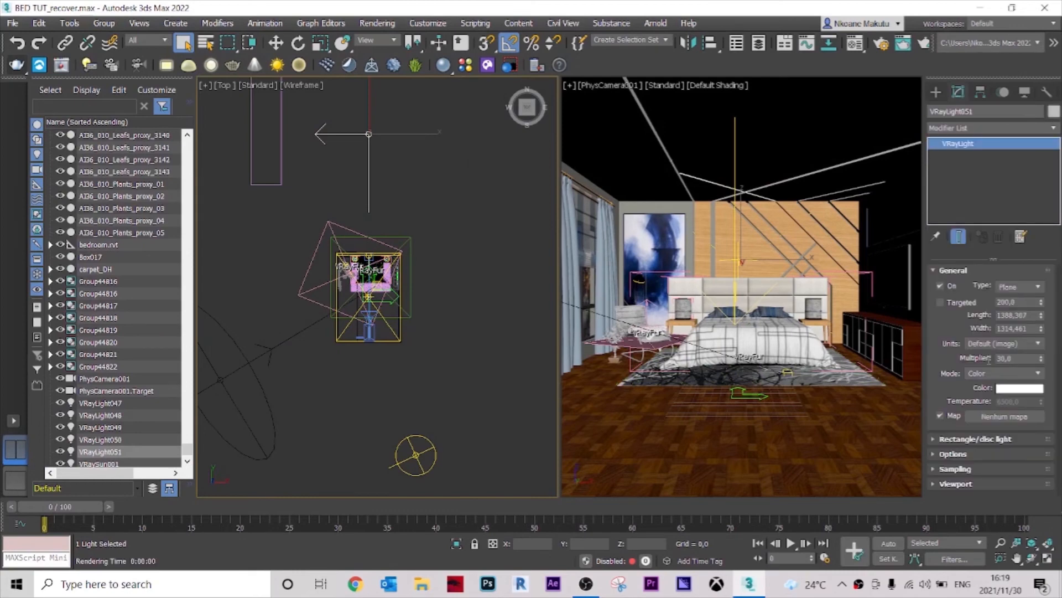
{"action": "double_click", "coordinate": [1005, 359]}
{"action": "right_click", "coordinate": [727, 140]}
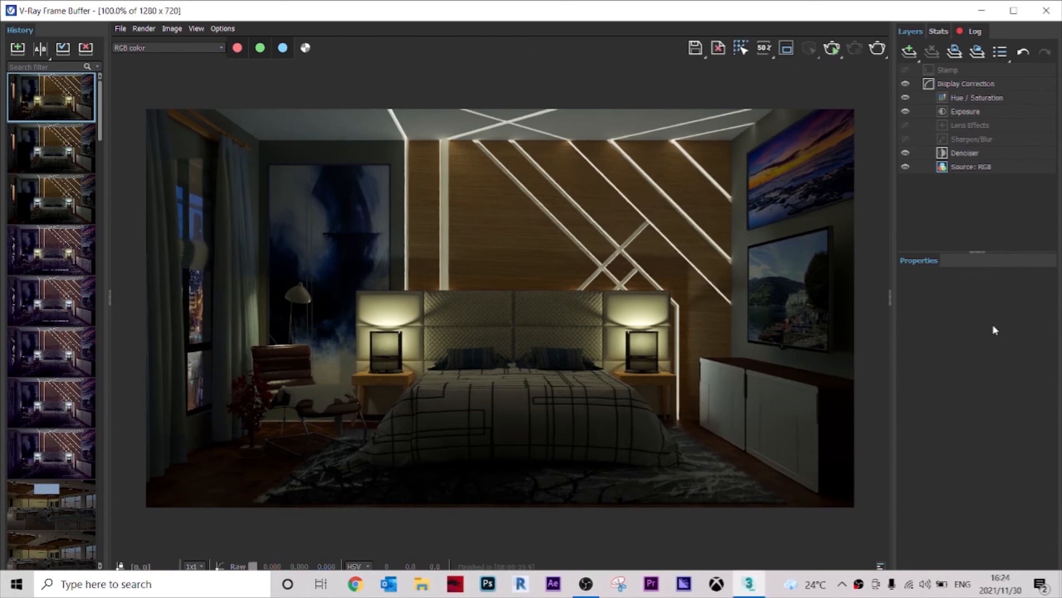
Step: Close the frame buffer, open Render Setup and set the output size to 1920 × 1080
{"action": "left_click", "coordinate": [1045, 10]}
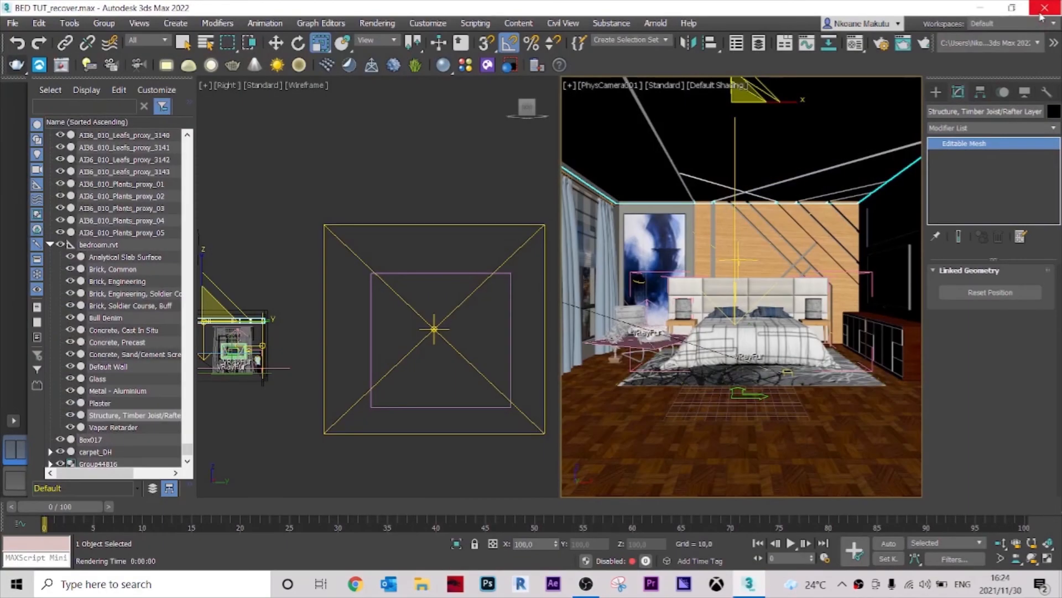
{"action": "left_click", "coordinate": [882, 47]}
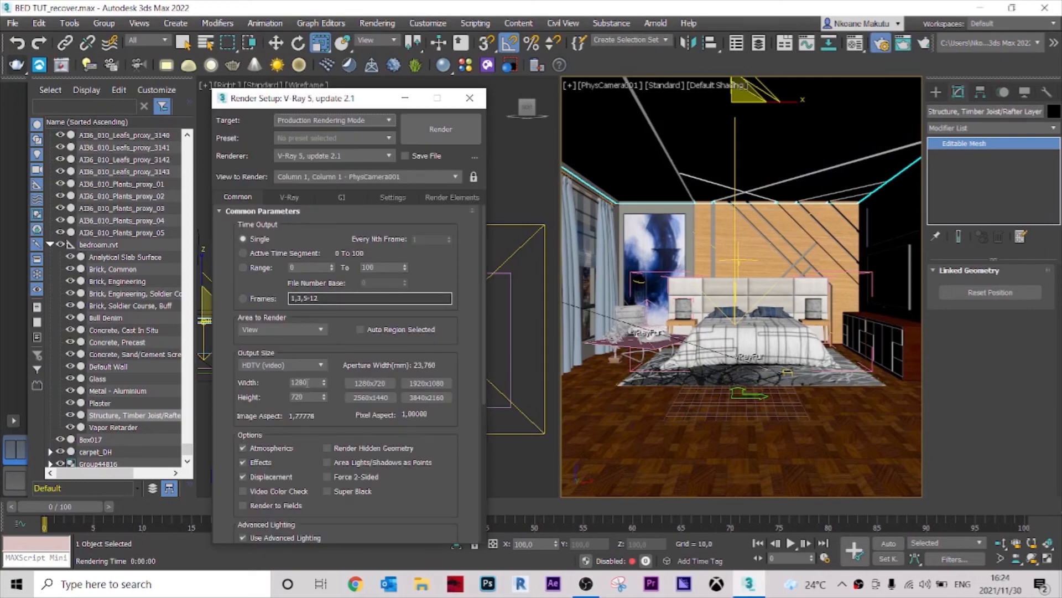
{"action": "double_click", "coordinate": [308, 381]}
{"action": "key", "text": "Tab"}
{"action": "type", "text": "1"}
{"action": "key", "text": "Return"}
Step: Review the V-Ray sampling rollouts and set the light cache sample size to 0.03
{"action": "left_click", "coordinate": [290, 197]}
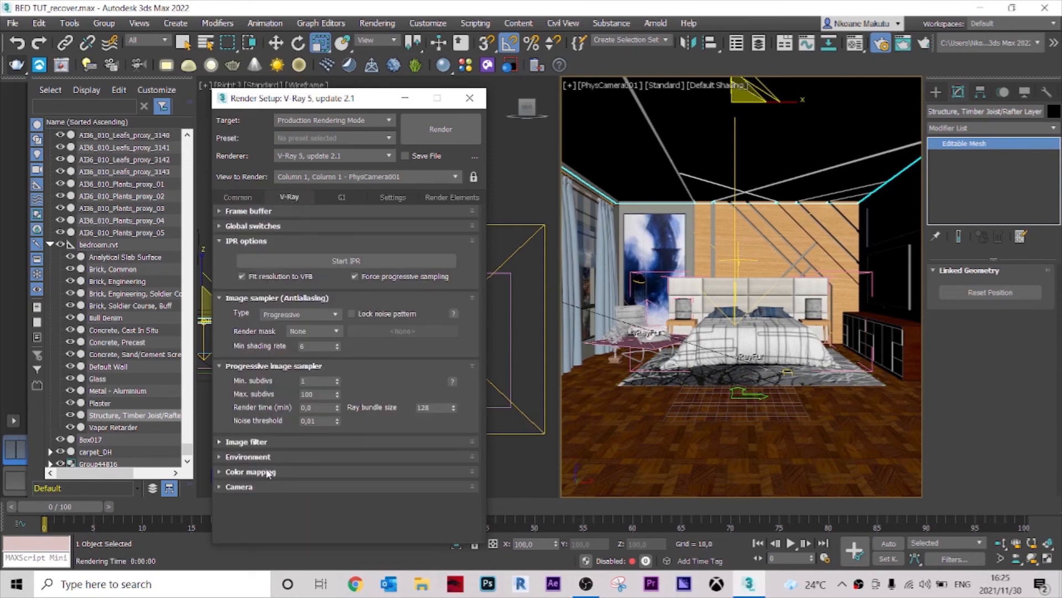
{"action": "left_click", "coordinate": [268, 472]}
{"action": "left_click", "coordinate": [426, 488]}
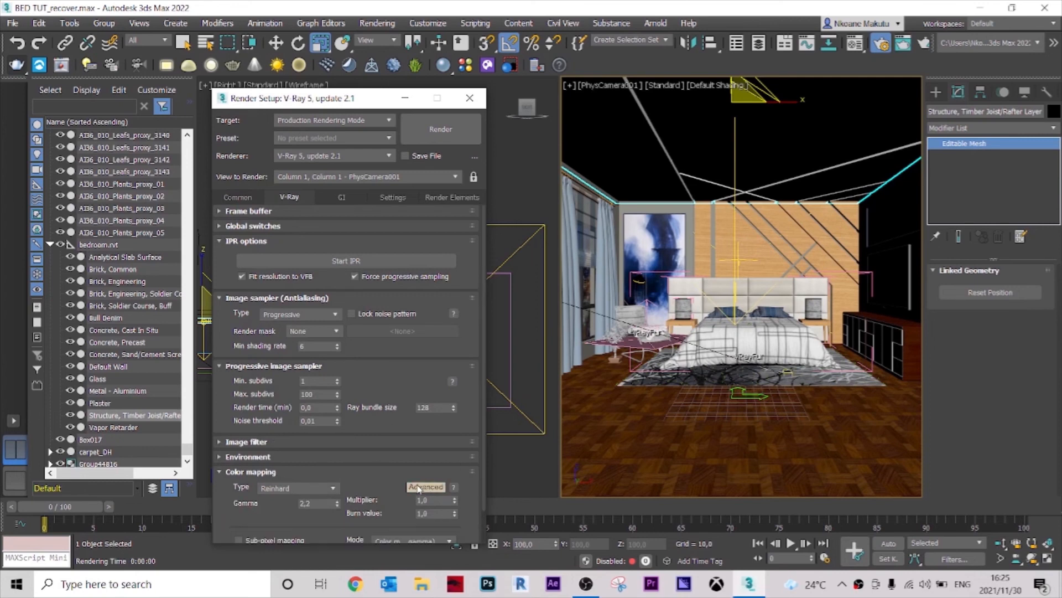
{"action": "left_click", "coordinate": [272, 441]}
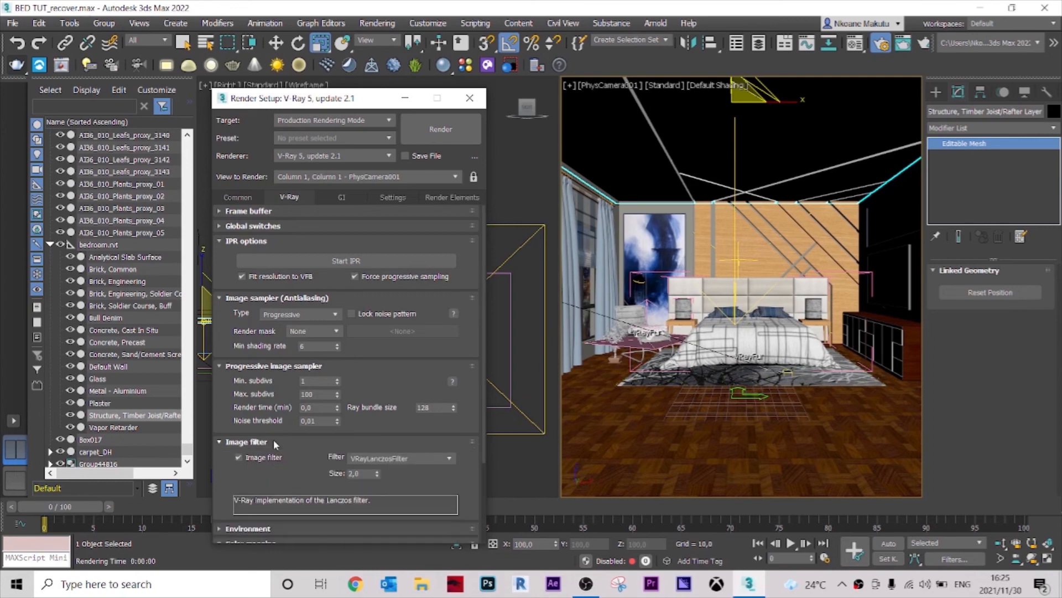
{"action": "left_click", "coordinate": [334, 195]}
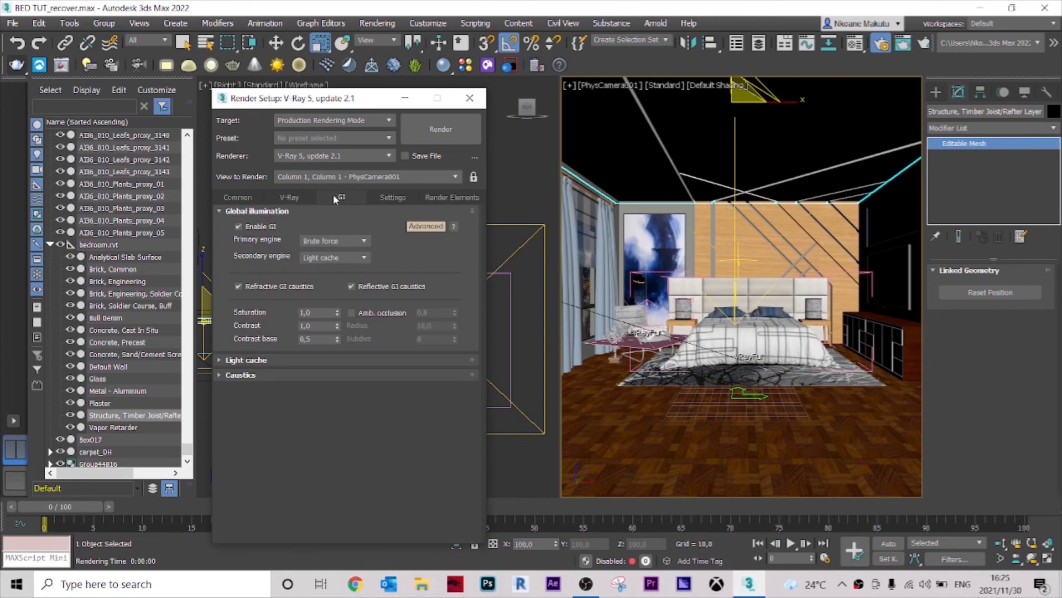
{"action": "left_click", "coordinate": [297, 376]}
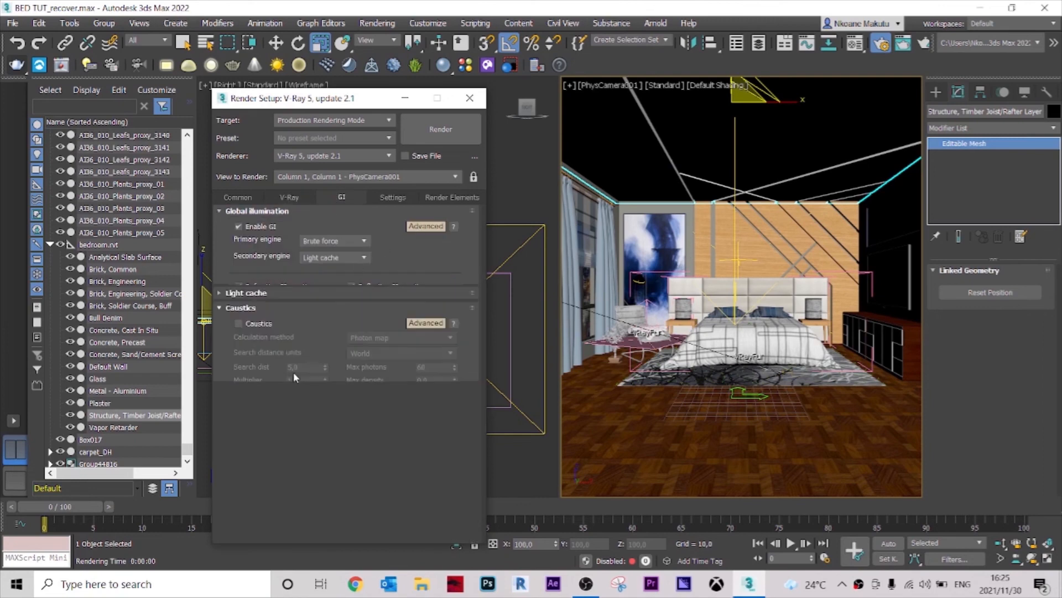
{"action": "left_click", "coordinate": [276, 332]}
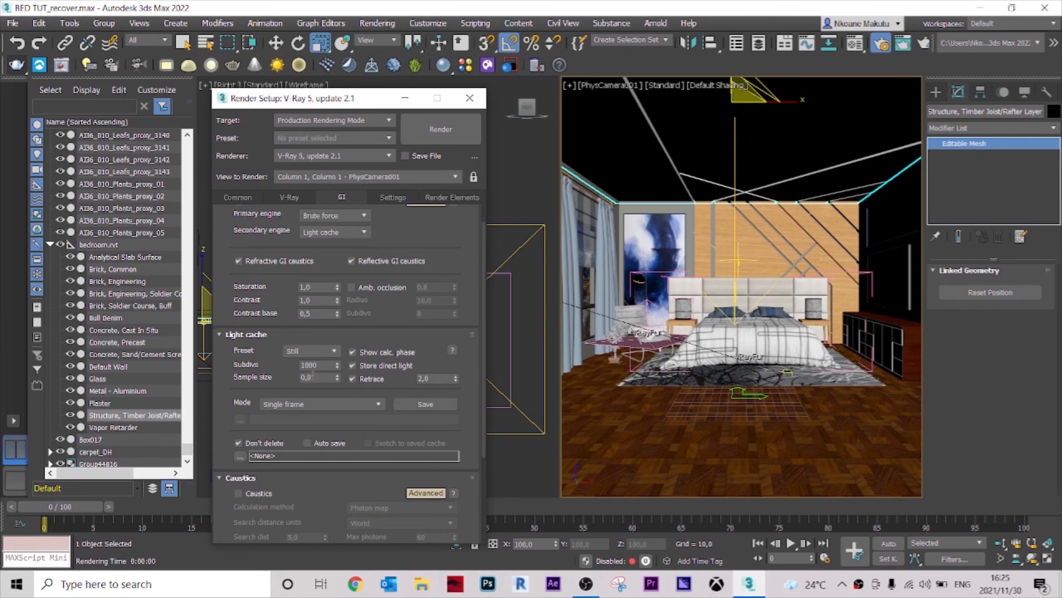
{"action": "left_click_drag", "start_coordinate": [314, 377], "coordinate": [311, 378]}
{"action": "type", "text": "03"}
{"action": "key", "text": "Return"}
Step: Review the rollouts of the Settings tab in Render Setup
{"action": "left_click", "coordinate": [386, 198]}
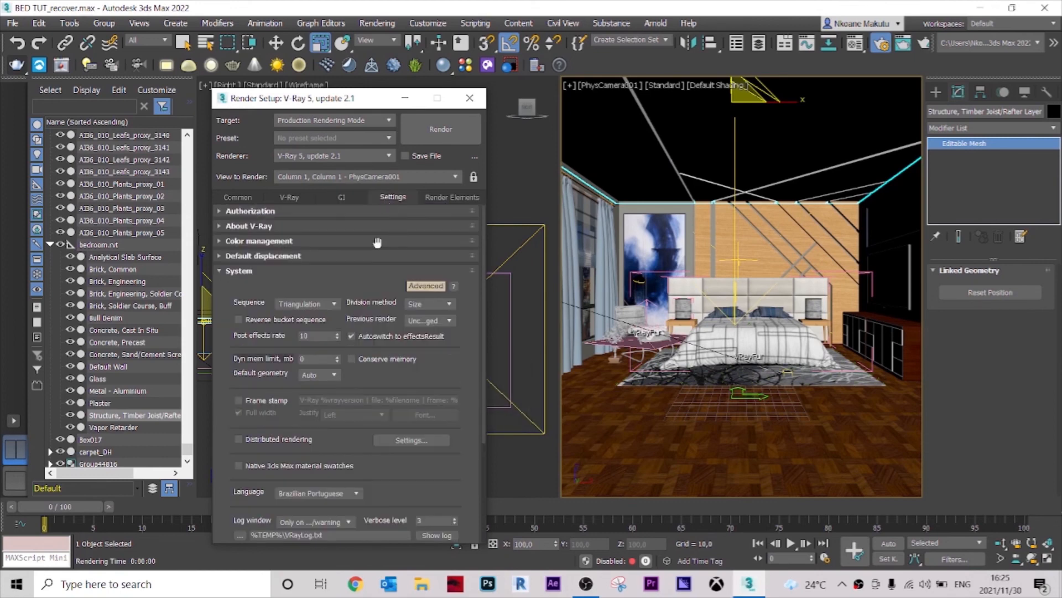
{"action": "left_click", "coordinate": [265, 242]}
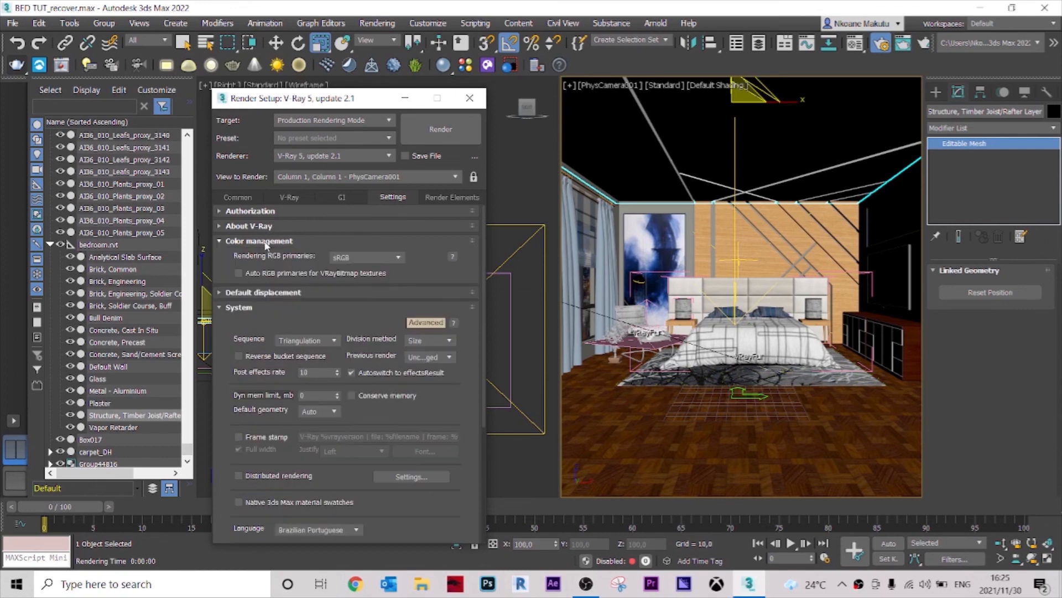
{"action": "left_click", "coordinate": [266, 244]}
{"action": "left_click", "coordinate": [259, 257]}
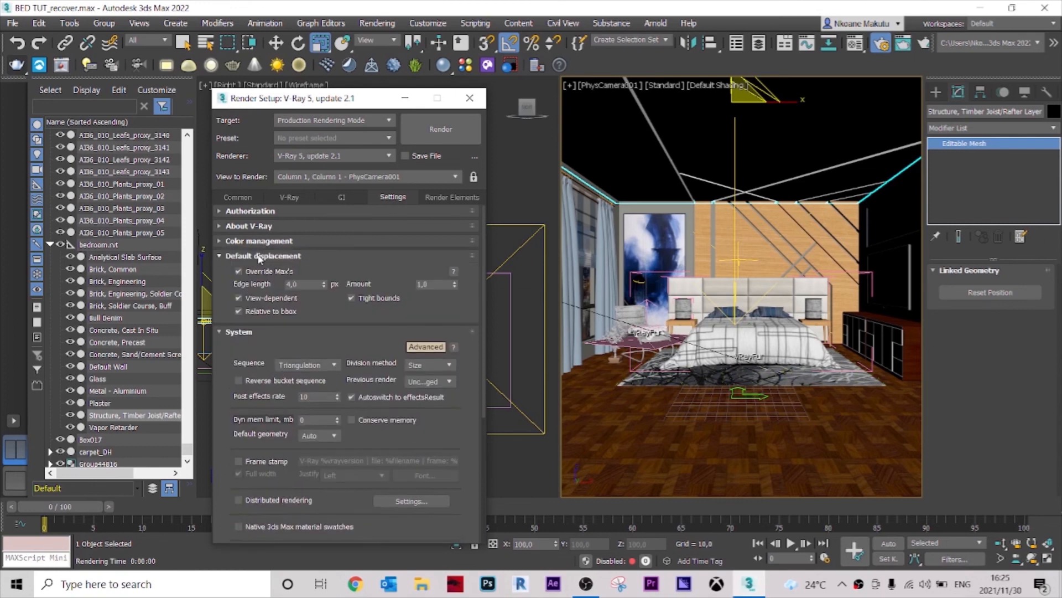
{"action": "left_click", "coordinate": [259, 258]}
{"action": "left_click", "coordinate": [249, 272]}
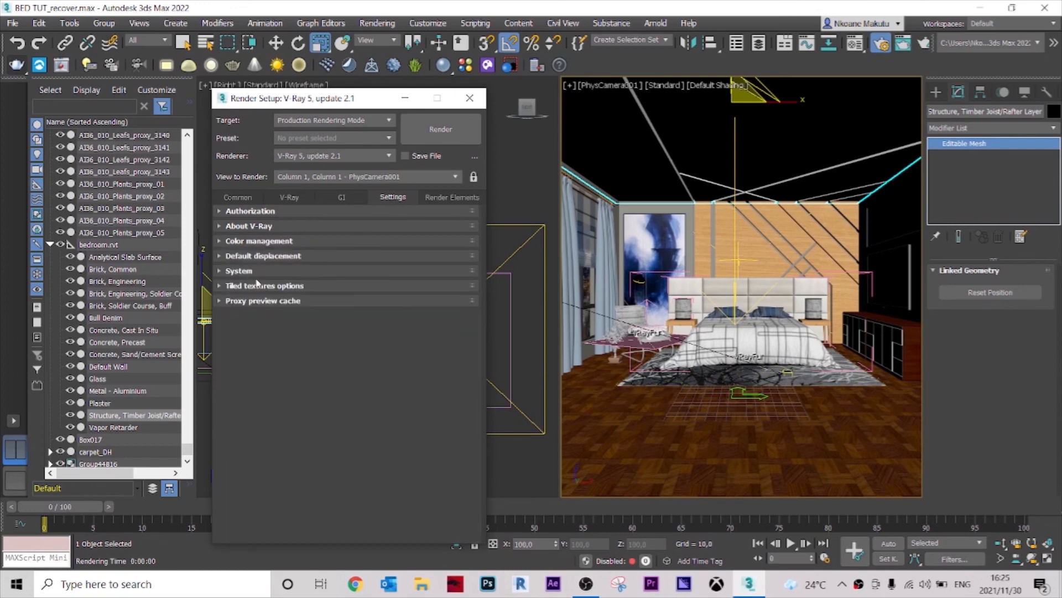
{"action": "left_click", "coordinate": [260, 287]}
{"action": "left_click", "coordinate": [262, 287]}
{"action": "left_click", "coordinate": [260, 302]}
{"action": "left_click", "coordinate": [260, 302]}
Step: Render the final image of the bedroom
{"action": "left_click", "coordinate": [433, 128]}
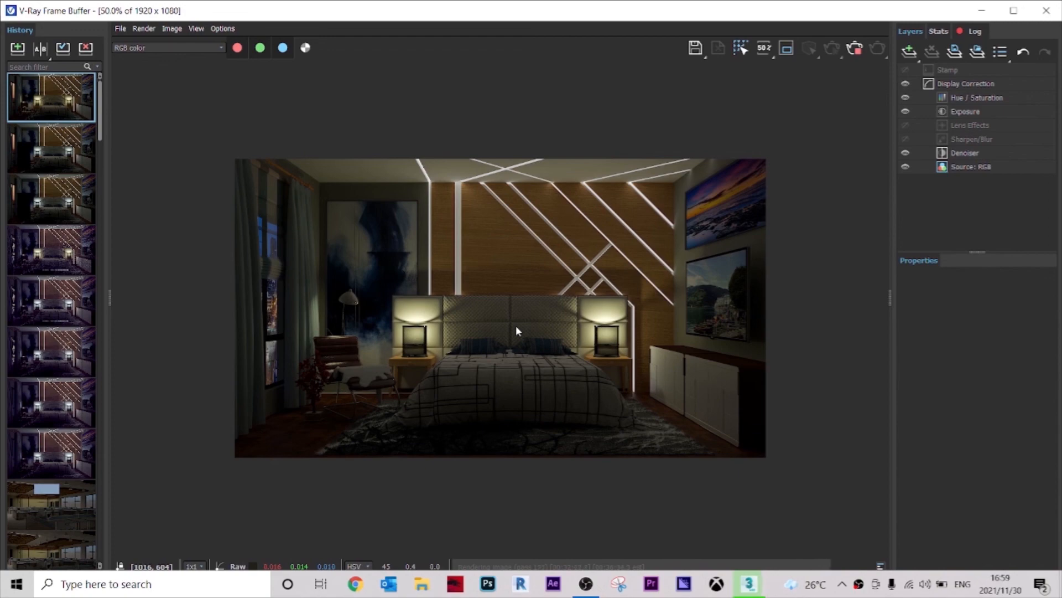
{"action": "scroll", "coordinate": [515, 327], "scroll_direction": "up", "scroll_amount": 1}
{"action": "scroll", "coordinate": [711, 421], "scroll_direction": "down", "scroll_amount": 1}
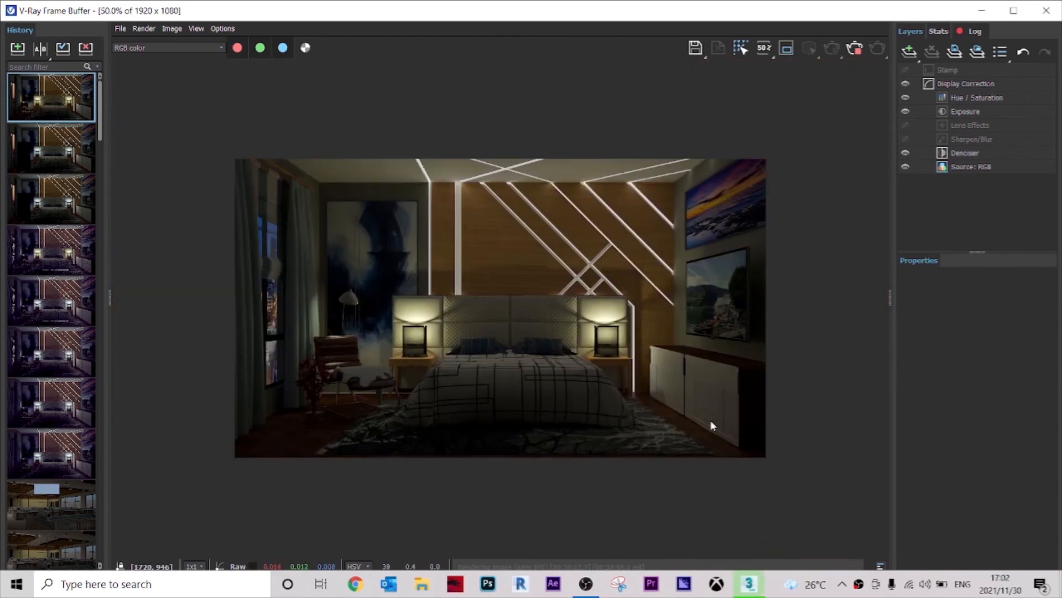